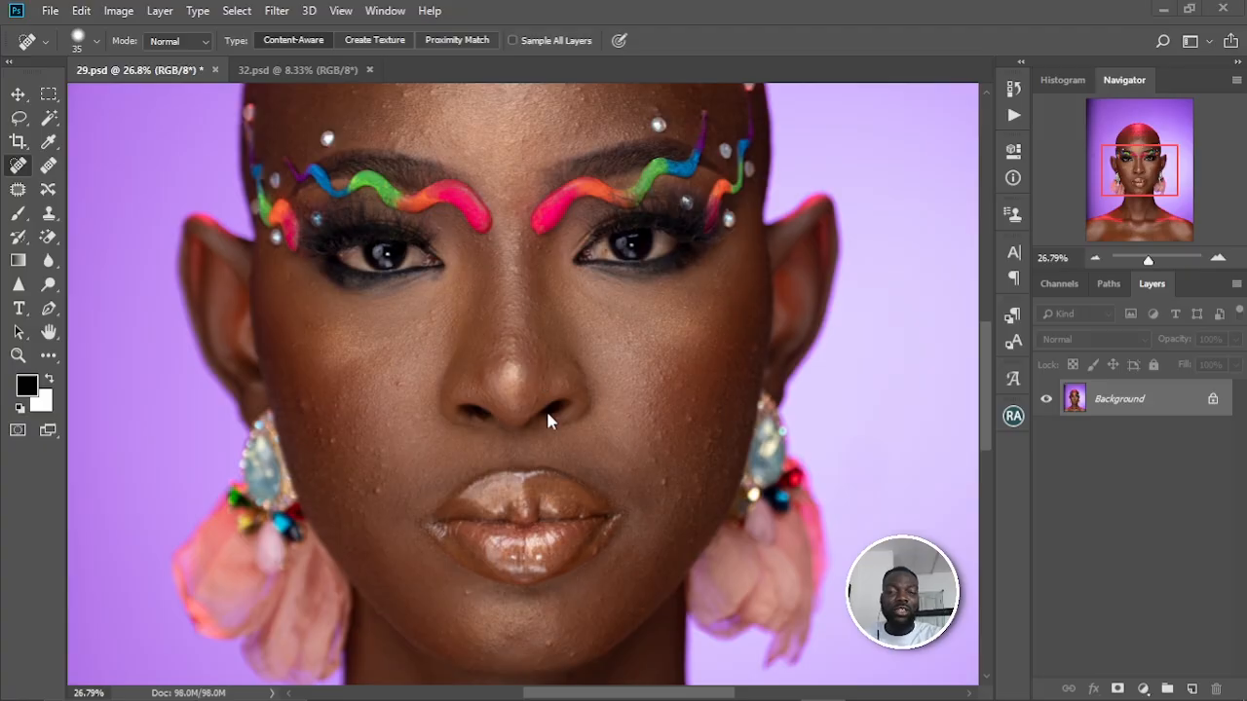
- Examine the skin on the forehead, nose, cheeks and chin of the portrait for blemishes at several magnifications
scroll(548, 419, "up", 2)
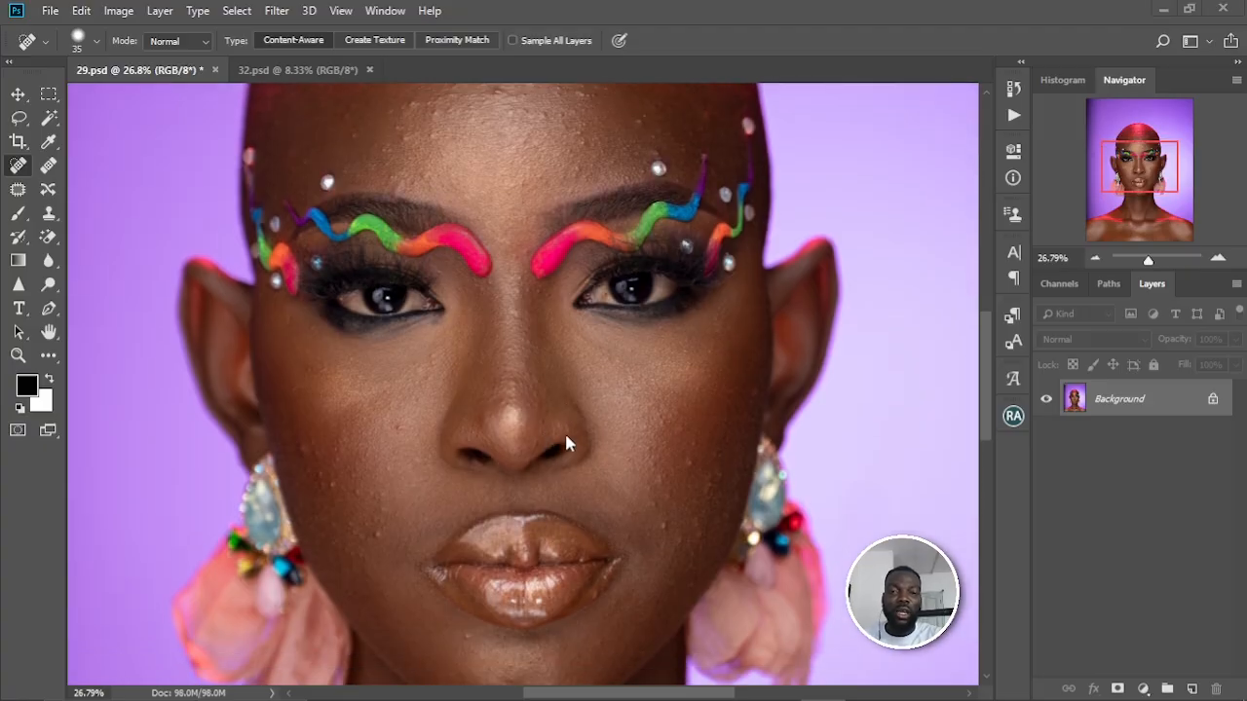
scroll(545, 397, "up", 1)
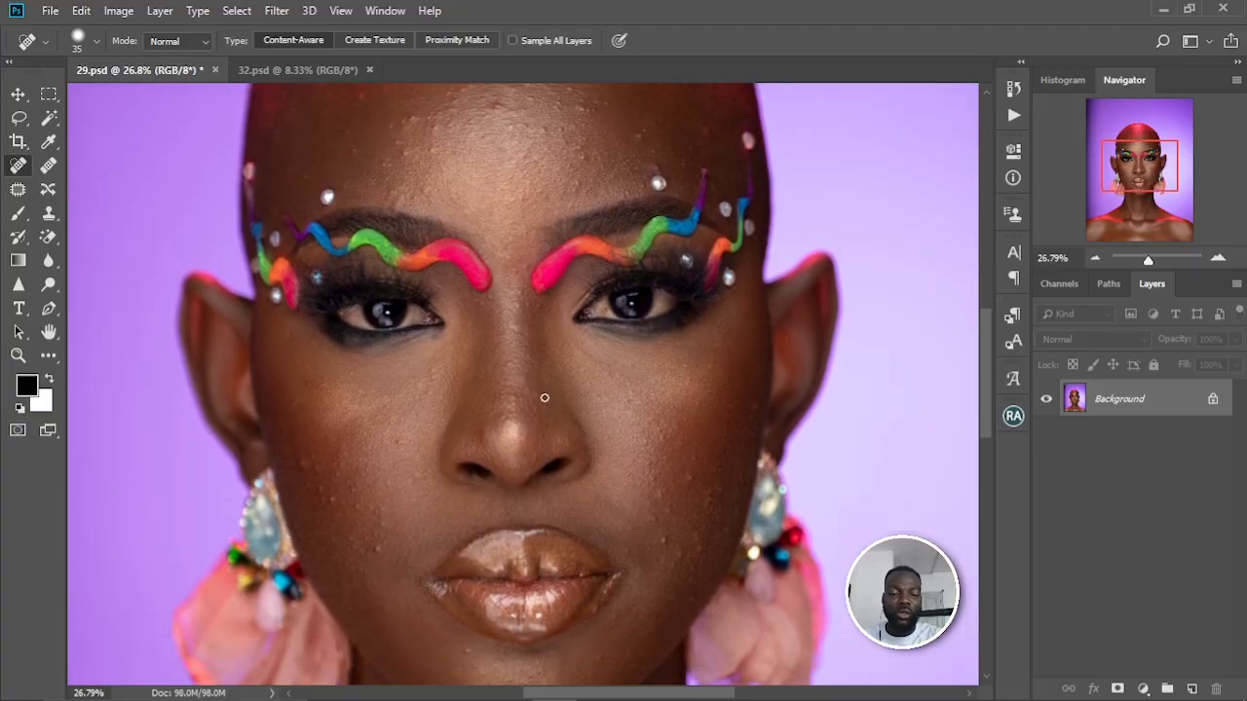
scroll(543, 277, "up", 5)
left_click_drag(544, 277, 567, 389)
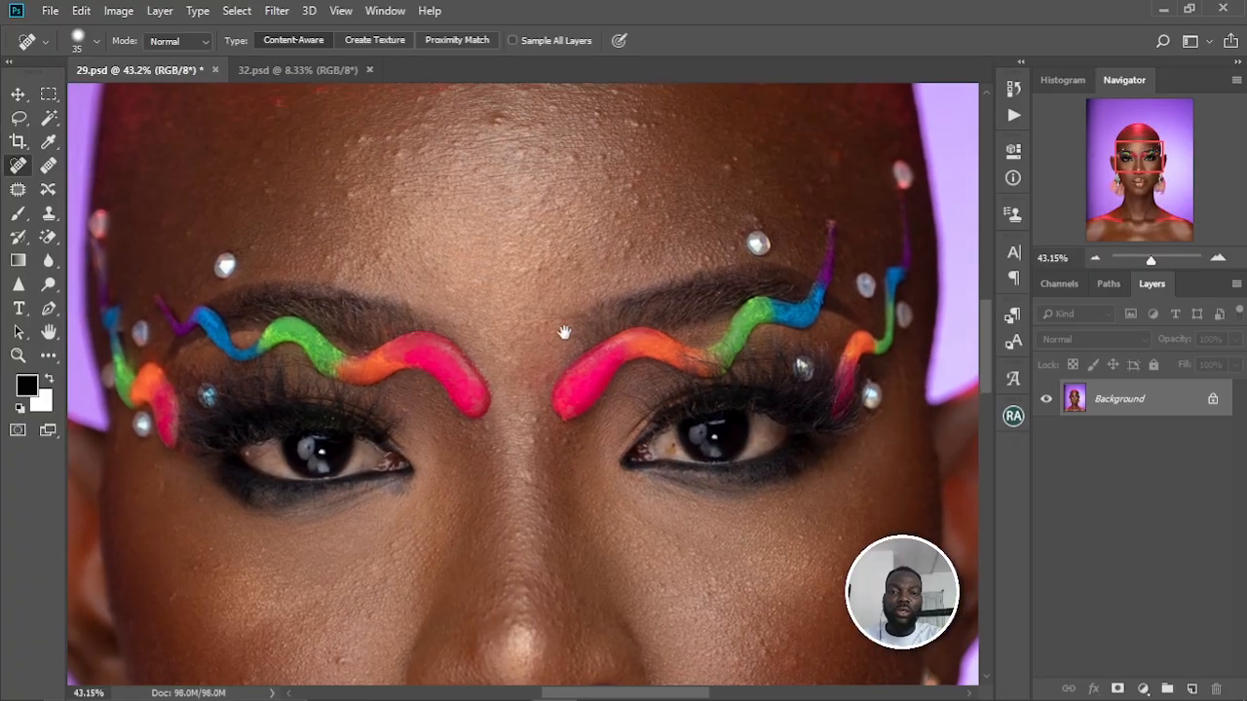
mouse_move(564, 334)
left_mouse_down()
mouse_move(612, 409)
mouse_move(582, 317)
left_mouse_up()
scroll(587, 400, "down", 5)
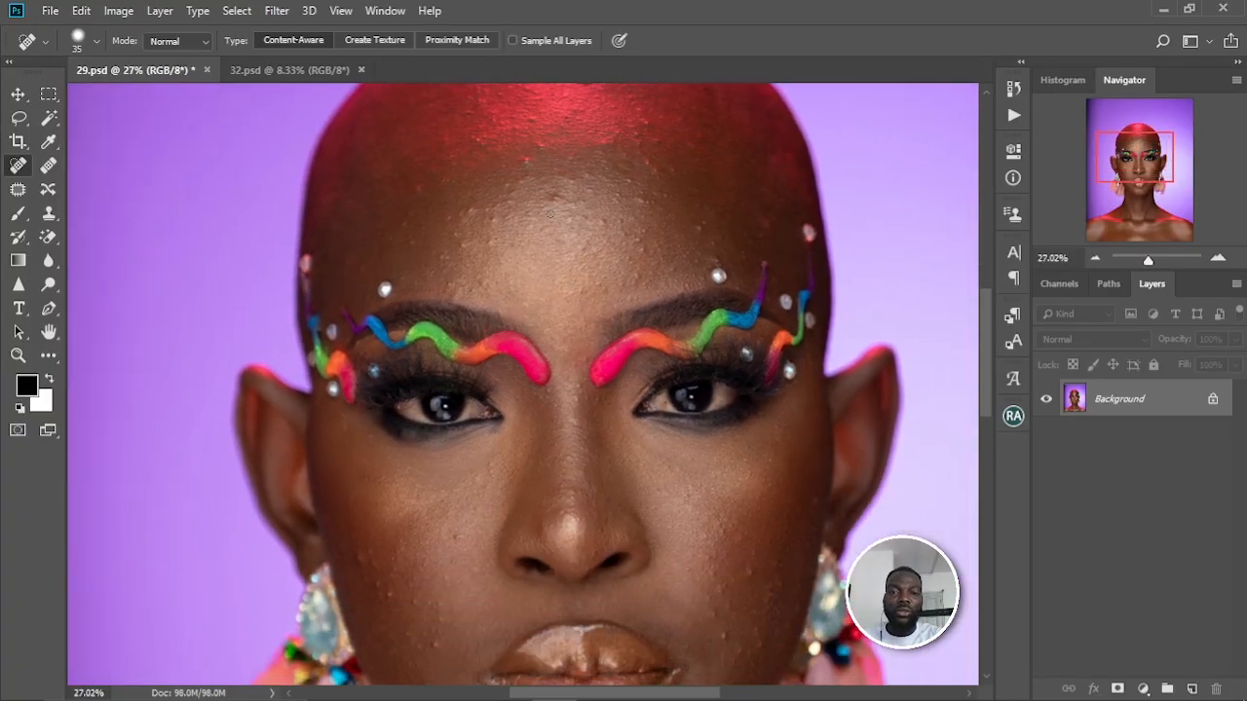
left_click_drag(556, 394, 556, 288)
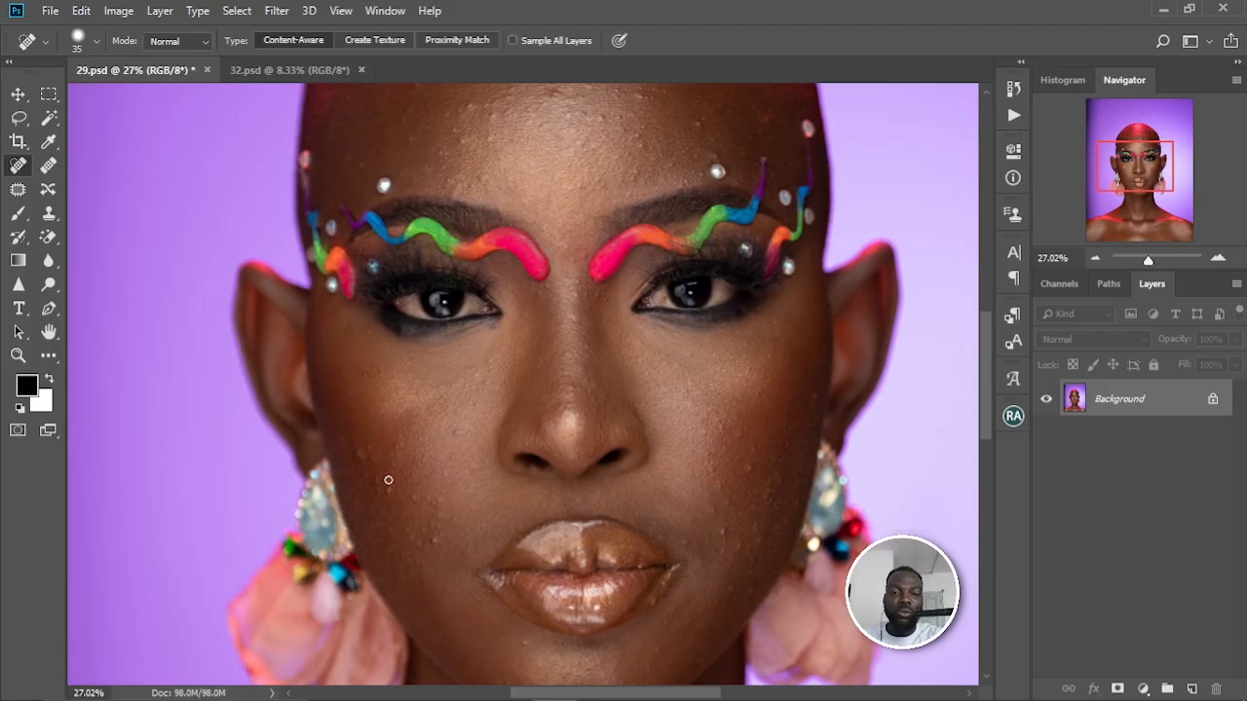
left_click_drag(616, 446, 596, 341)
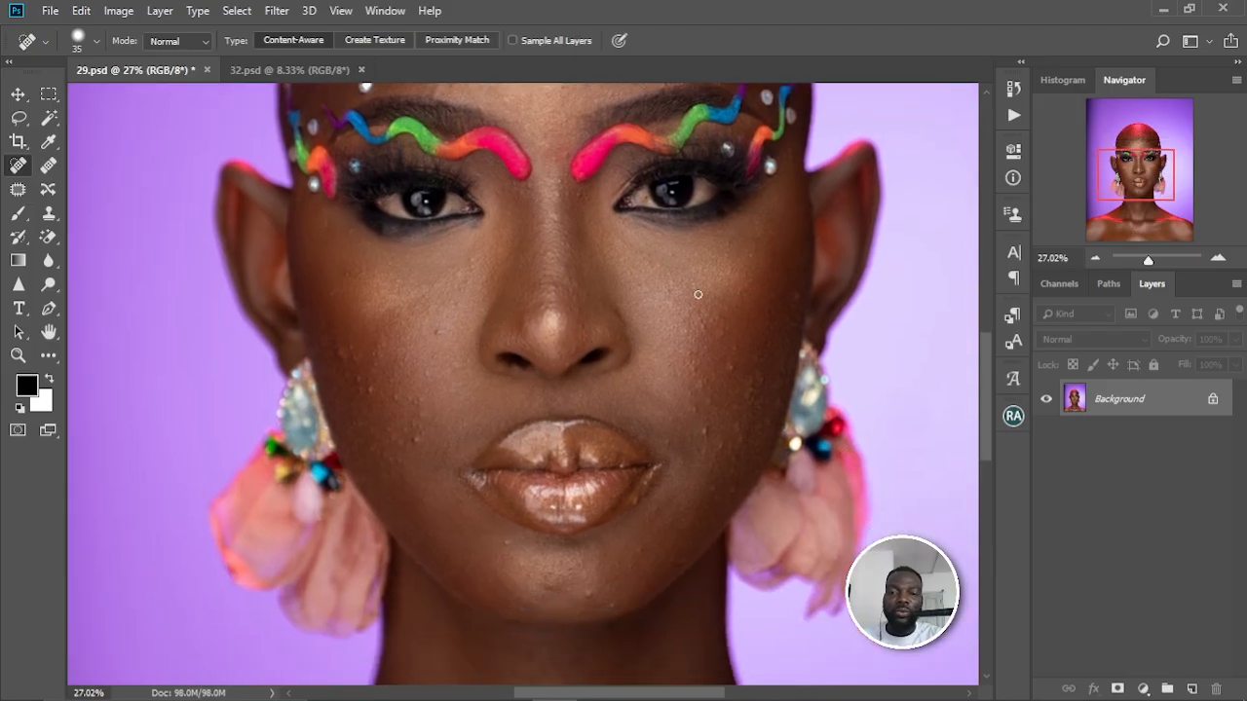
left_click_drag(671, 421, 669, 346)
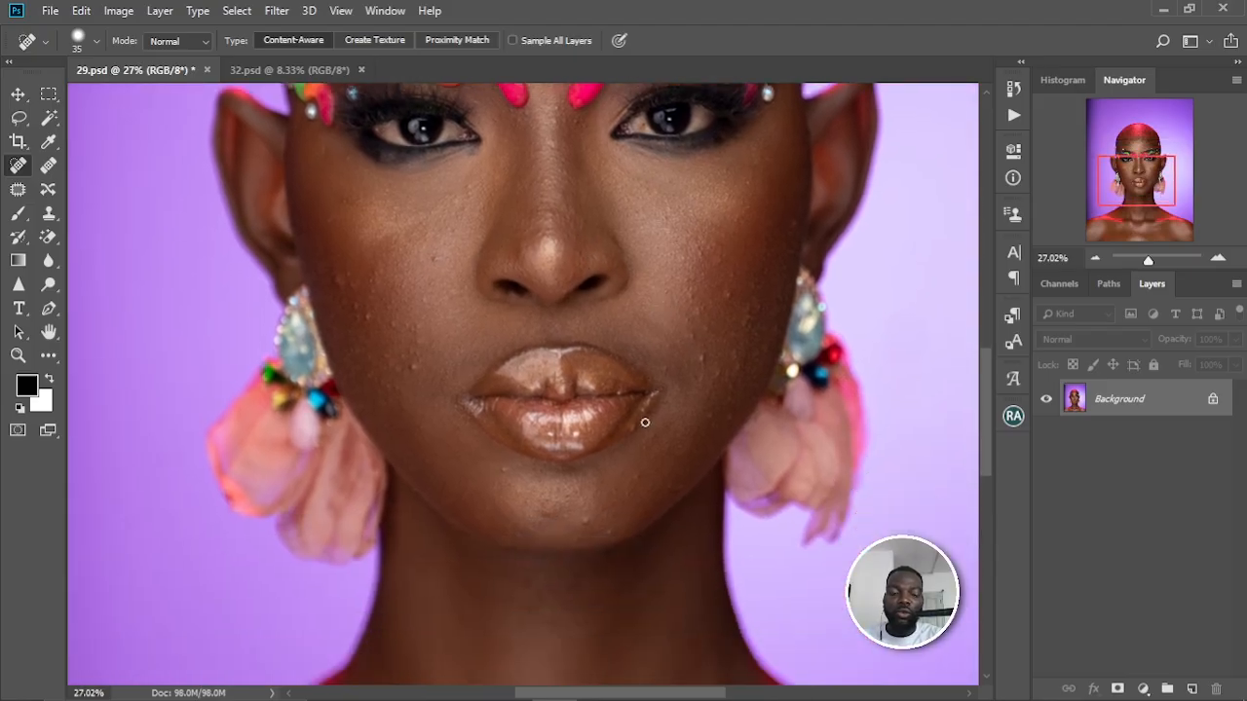
scroll(667, 197, "up", 3)
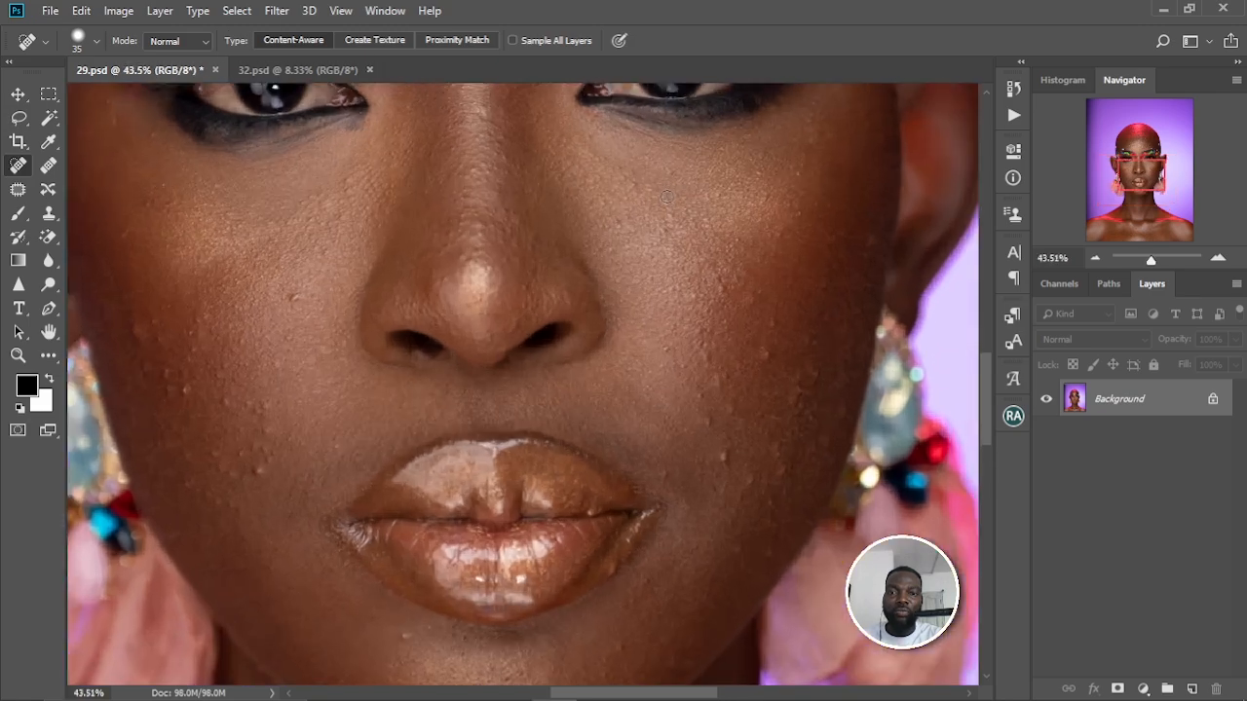
left_click_drag(633, 188, 687, 322)
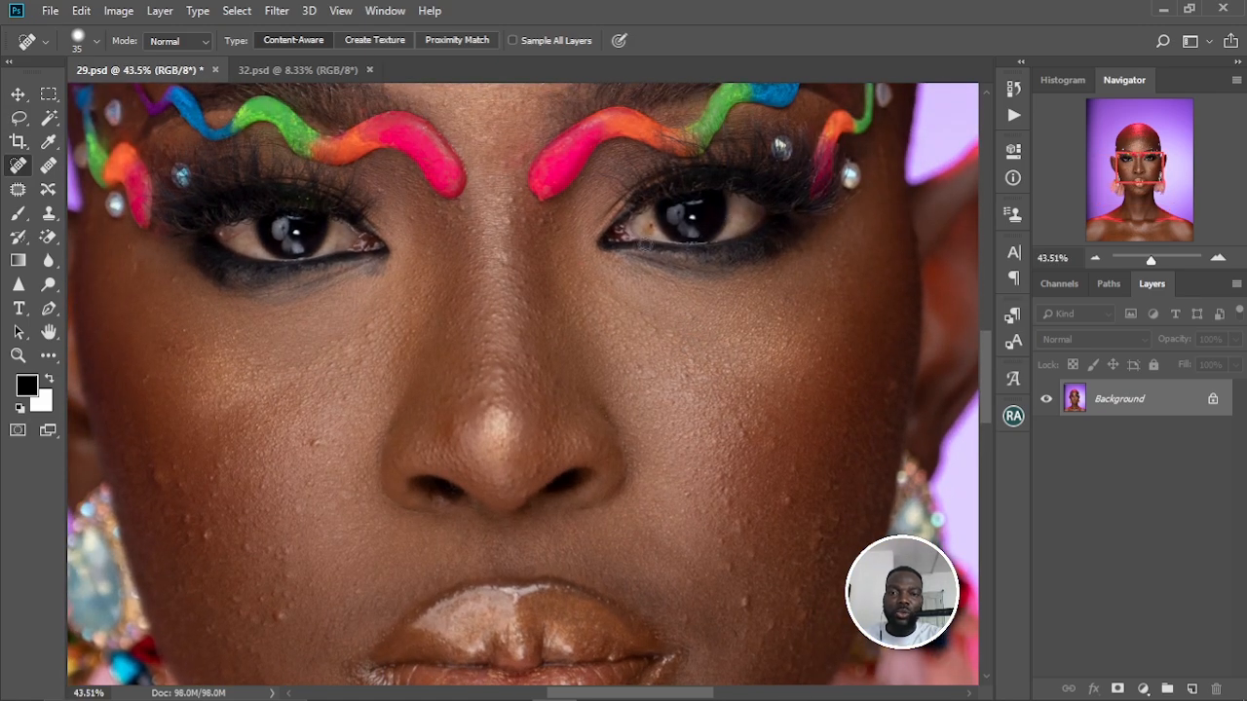
mouse_move(479, 322)
left_mouse_down()
mouse_move(514, 322)
mouse_move(508, 300)
mouse_move(533, 324)
mouse_move(531, 287)
mouse_move(532, 354)
mouse_move(533, 317)
left_mouse_up()
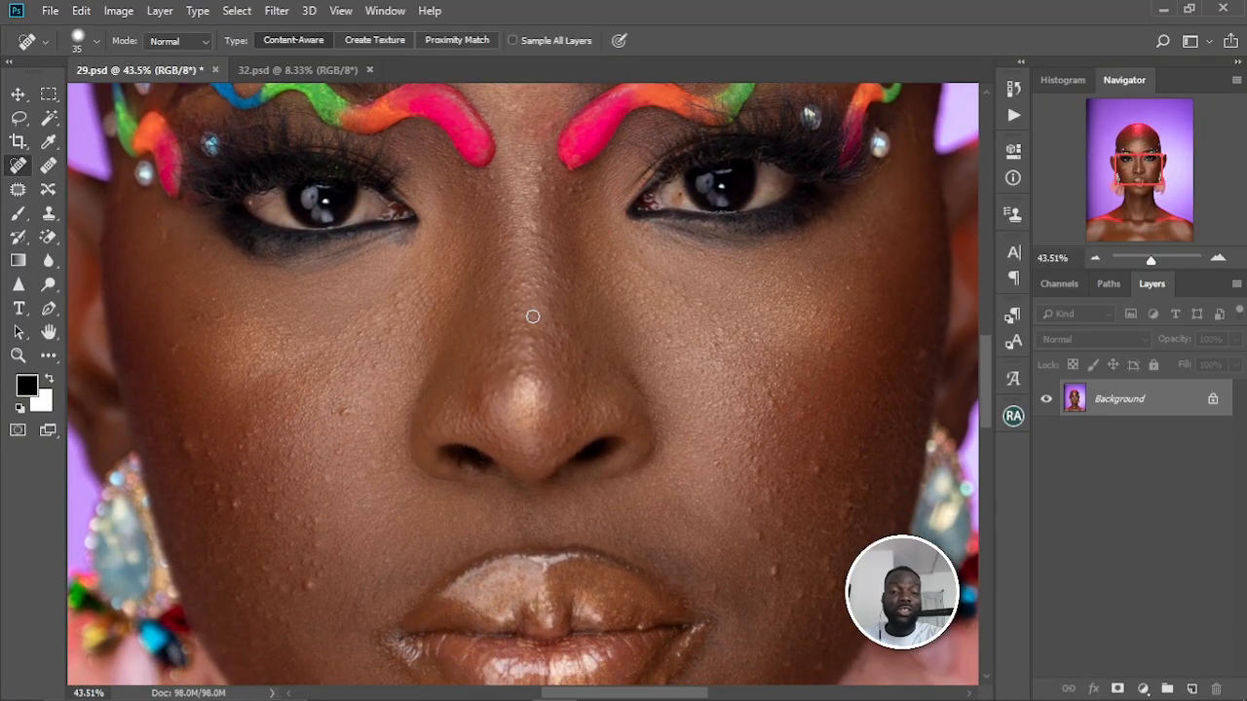
scroll(533, 317, "down", 2)
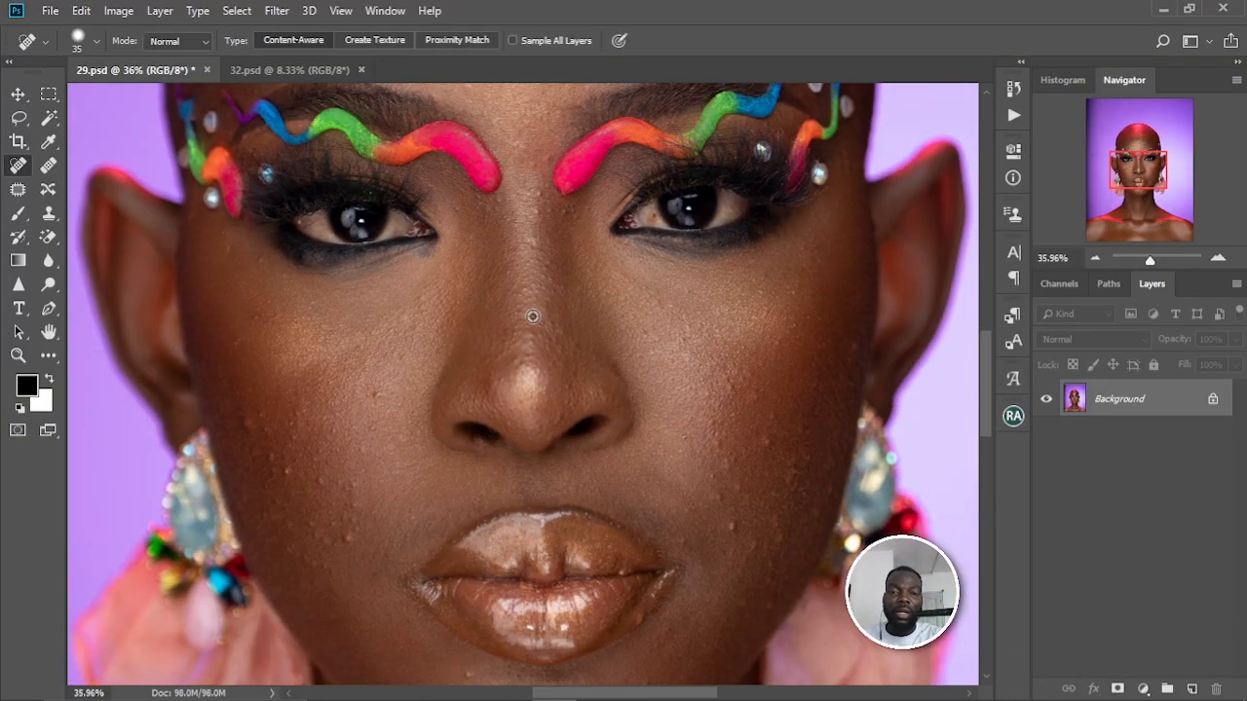
scroll(533, 317, "up", 2)
scroll(533, 317, "down", 2)
left_click_drag(591, 421, 604, 335)
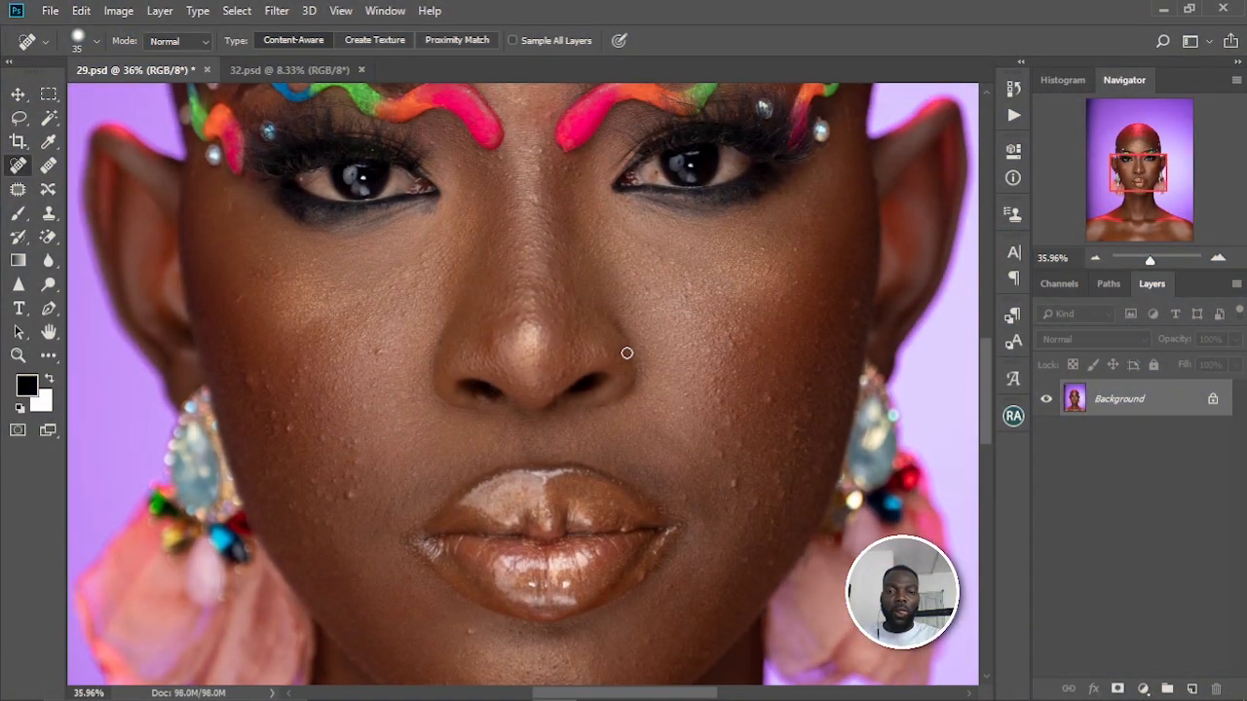
scroll(640, 420, "up", 3)
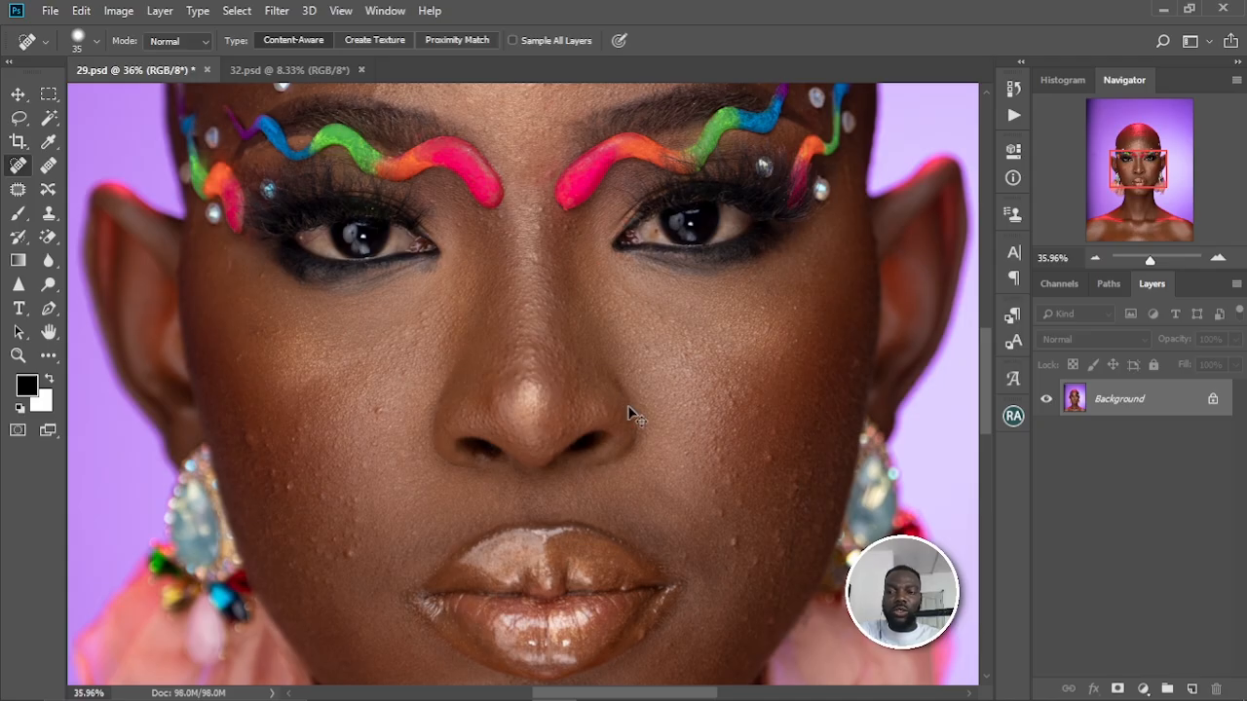
- Duplicate the Background layer to keep the original image intact
key("ctrl+j")
scroll(554, 337, "down", 3)
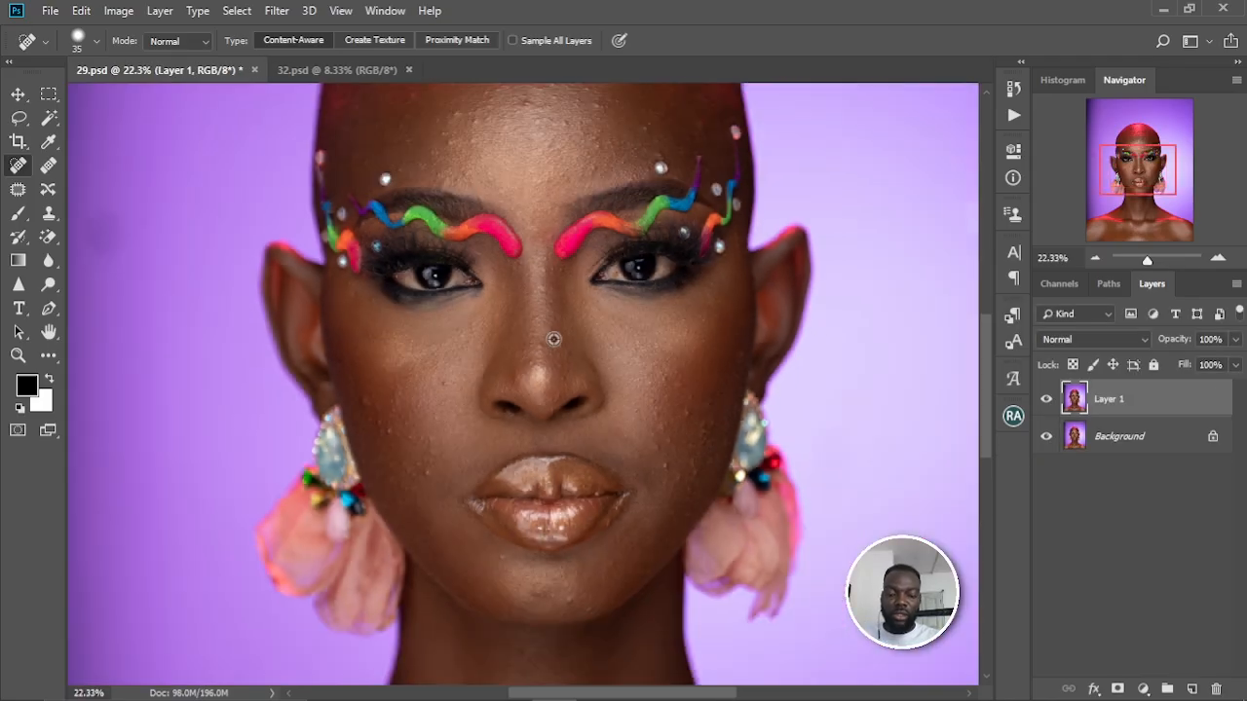
scroll(555, 337, "up", 3)
- Use the Patch tool in Source mode to replace a bump on the lower left cheek with nearby clean skin
left_click(18, 189)
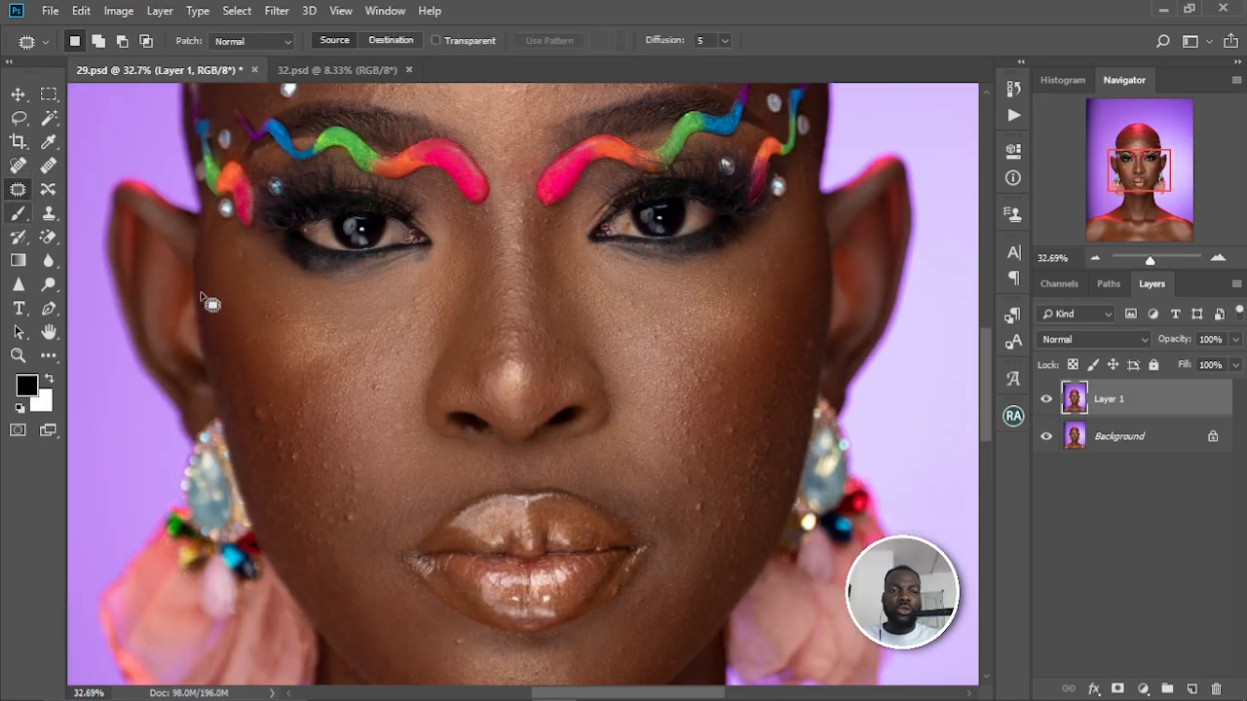
scroll(571, 437, "down", 4)
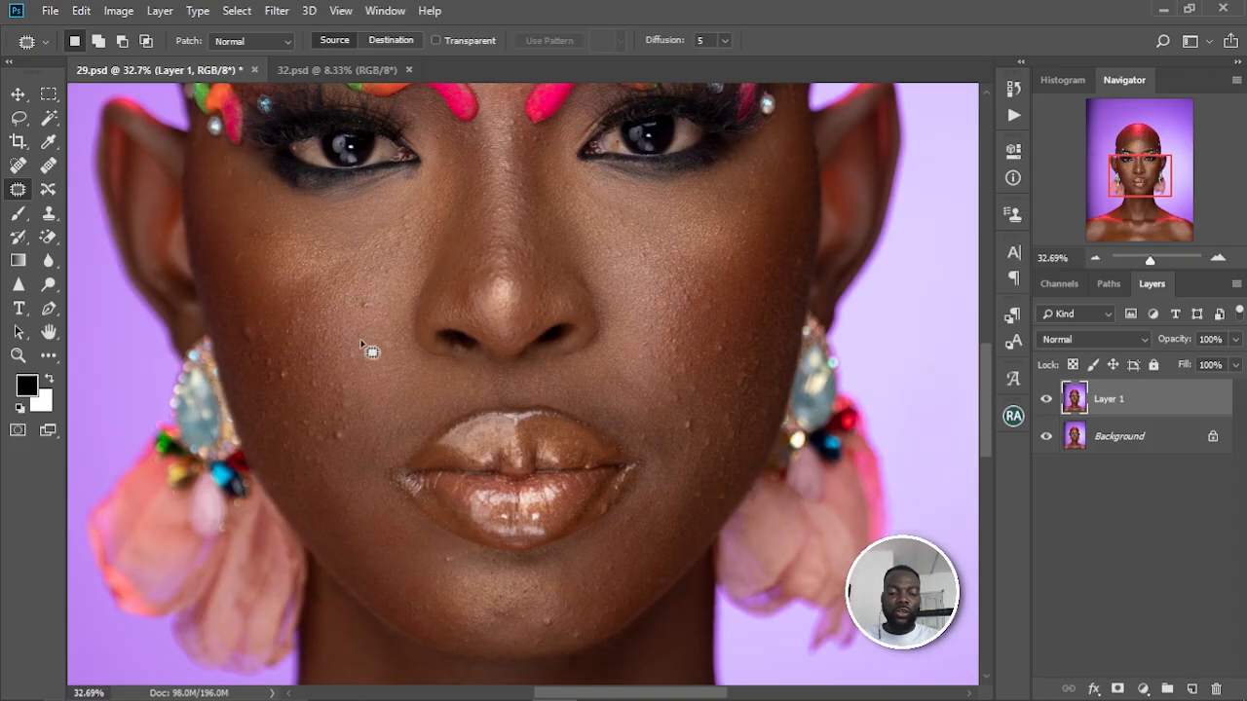
scroll(371, 351, "up", 2)
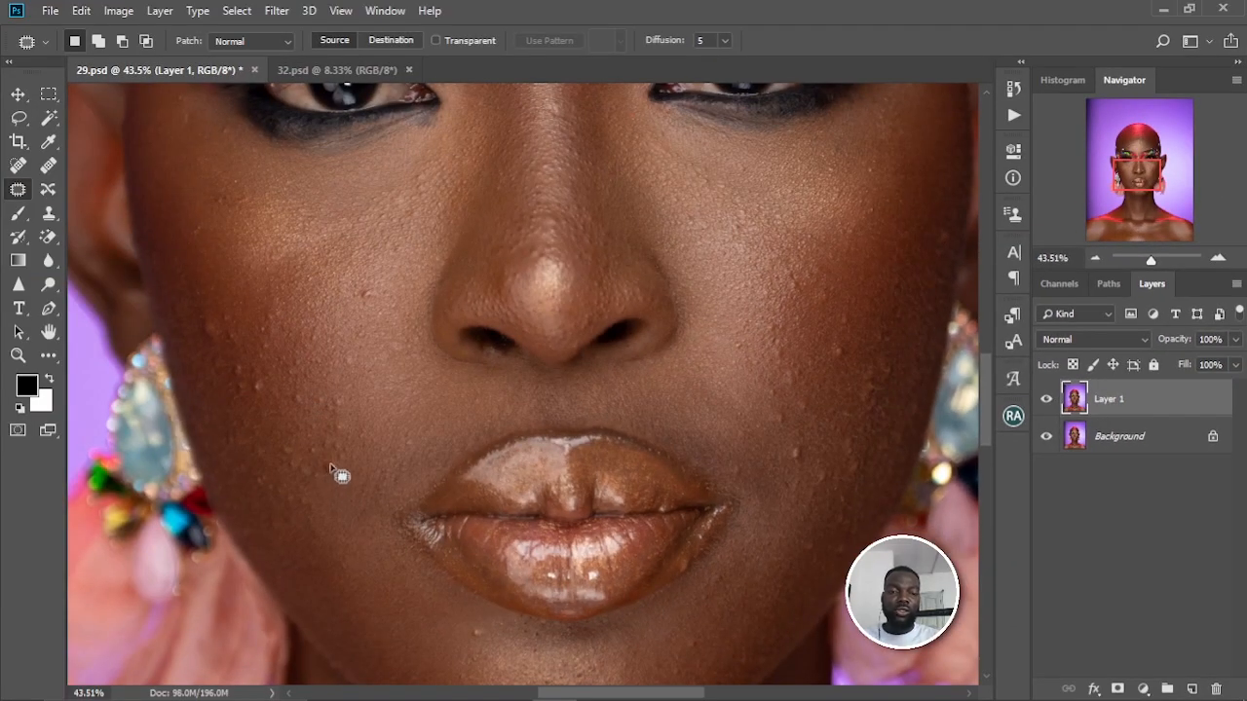
mouse_move(332, 465)
left_mouse_down()
mouse_move(318, 456)
mouse_move(342, 472)
mouse_move(334, 463)
mouse_move(335, 486)
mouse_move(369, 488)
left_mouse_up()
key("ctrl+d")
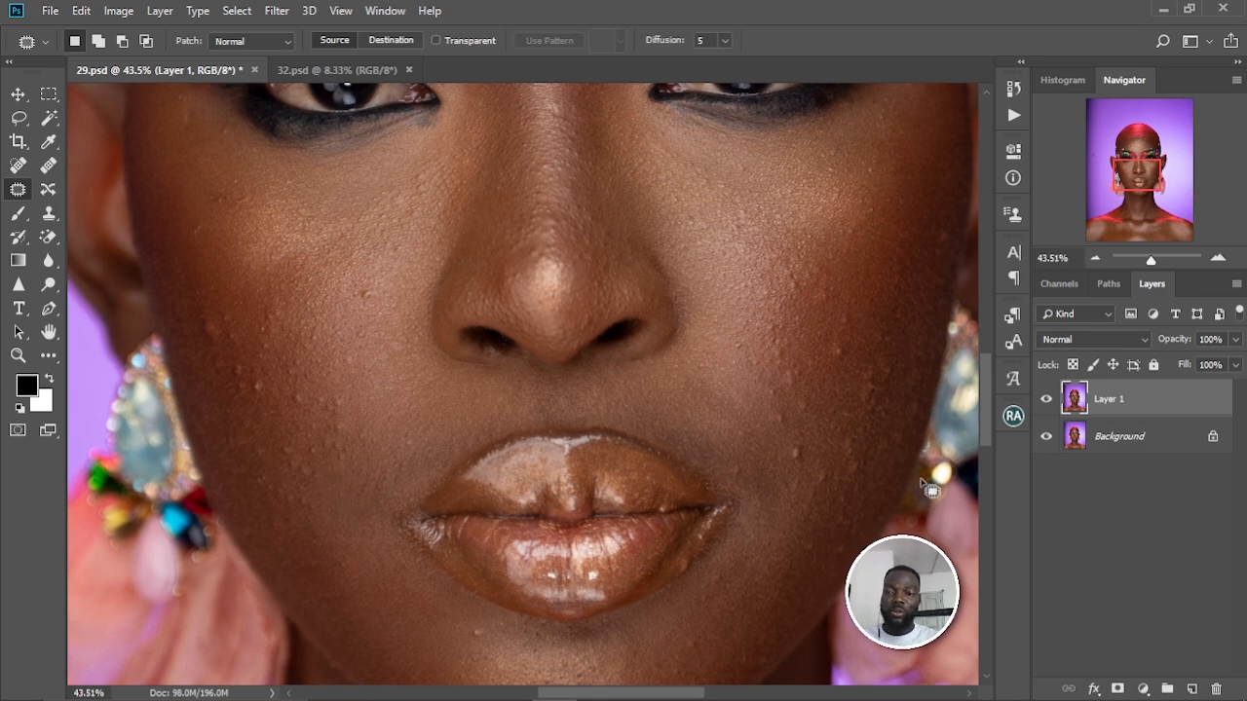
- Toggle the visibility of Layer 1 to compare the patched cheek with the original
left_click(1050, 405)
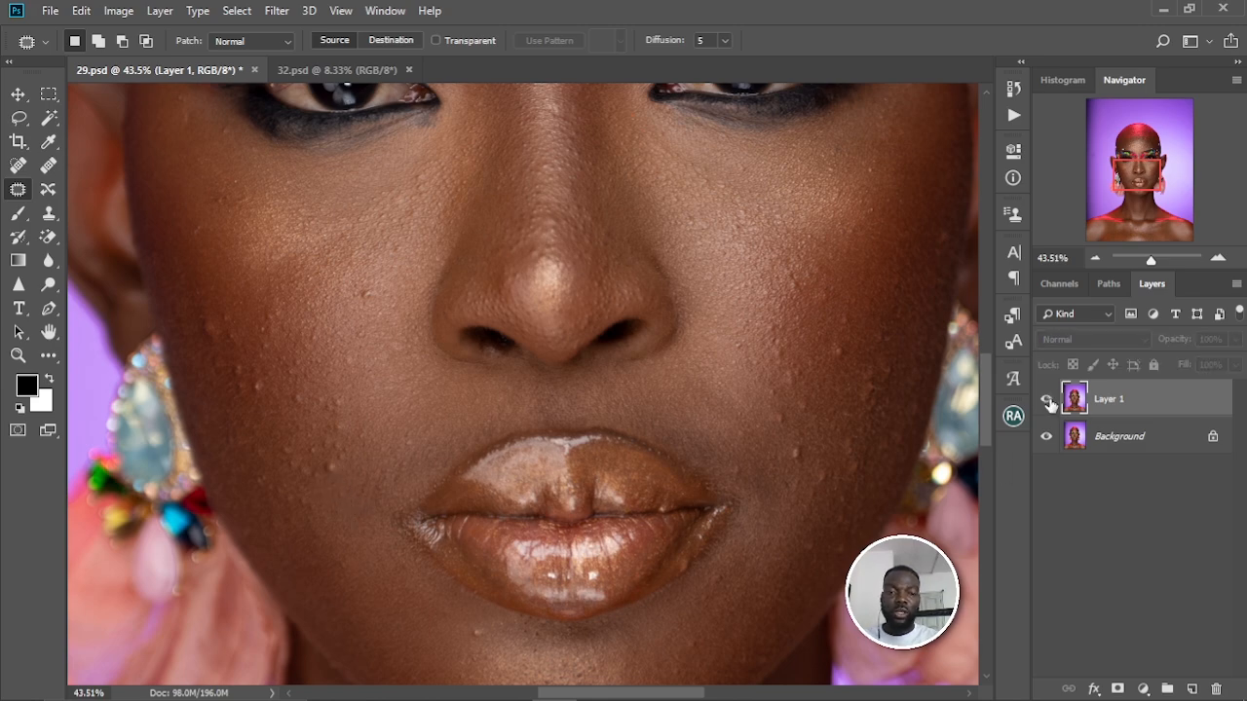
left_click(1050, 405)
left_click(1051, 405)
left_click(1050, 404)
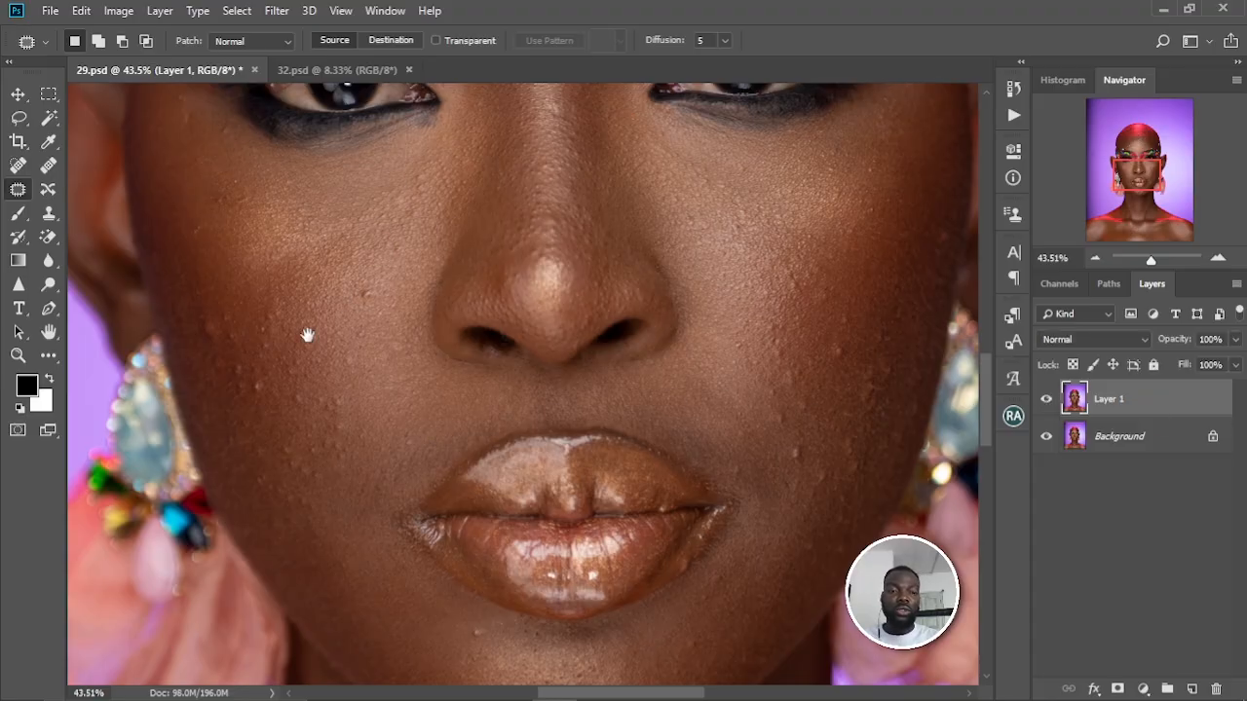
- Patch out the bumps on the left cheek beside the nose and near the earring with clean skin
left_click_drag(302, 335, 469, 295)
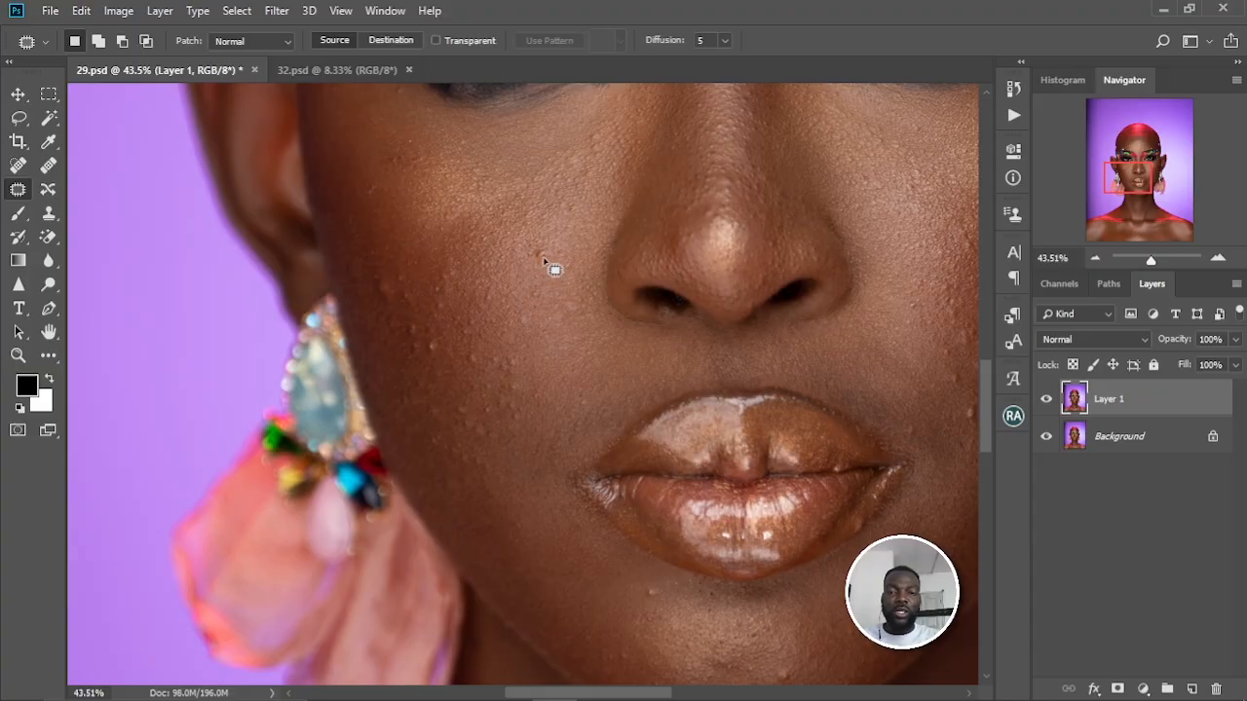
mouse_move(552, 265)
left_mouse_down()
mouse_move(565, 245)
mouse_move(543, 270)
mouse_move(557, 266)
left_mouse_up()
mouse_move(392, 296)
left_mouse_down()
mouse_move(384, 287)
mouse_move(446, 360)
left_mouse_up()
key("ctrl+d")
mouse_move(475, 432)
left_mouse_down()
mouse_move(423, 344)
mouse_move(425, 361)
left_mouse_up()
left_click_drag(421, 370, 403, 394)
key("ctrl+d")
- Patch out the remaining blemishes around the chin and lower face with smooth neighbouring skin
mouse_move(660, 563)
left_mouse_down()
mouse_move(462, 356)
mouse_move(531, 364)
left_mouse_up()
left_click_drag(532, 370, 538, 345)
key("ctrl+d")
left_click_drag(424, 405, 465, 357)
left_click_drag(410, 285, 408, 282)
key("ctrl+d")
- Patch out the bumps across the right cheek, working on small areas at a time
mouse_move(663, 258)
left_mouse_down()
mouse_move(454, 334)
mouse_move(447, 358)
left_mouse_up()
scroll(458, 360, "up", 4)
key("ctrl+d")
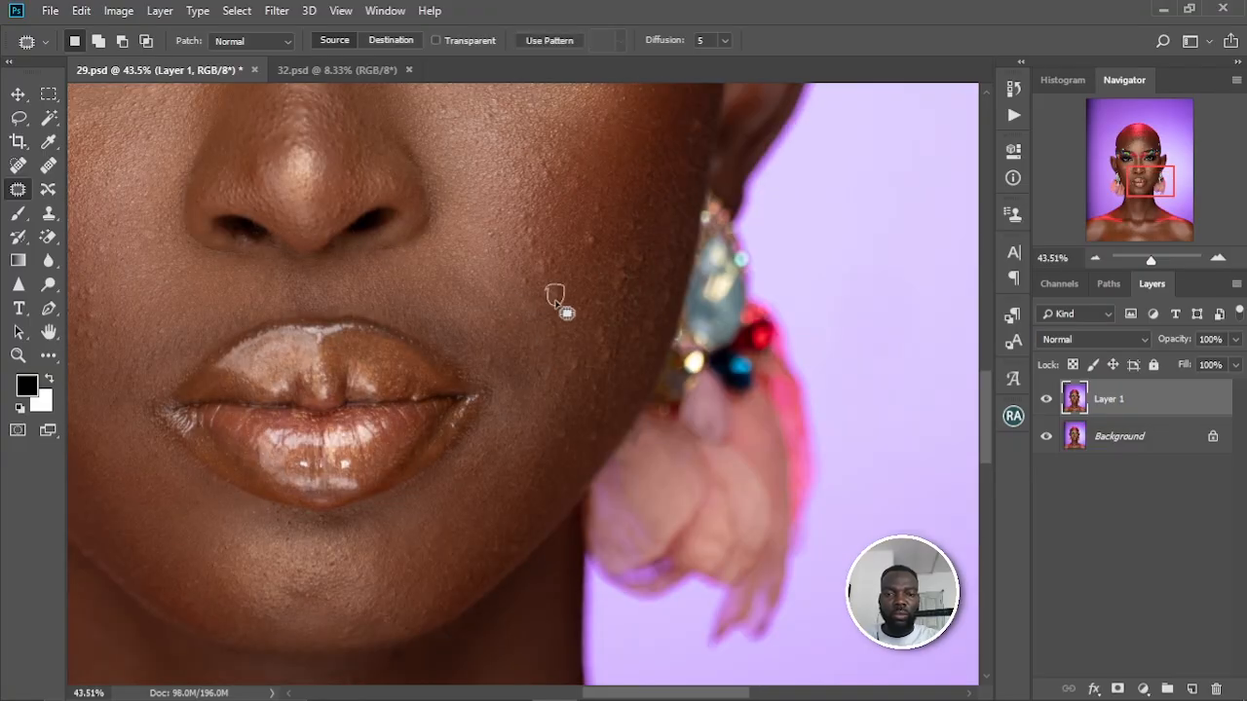
scroll(596, 343, "up", 1)
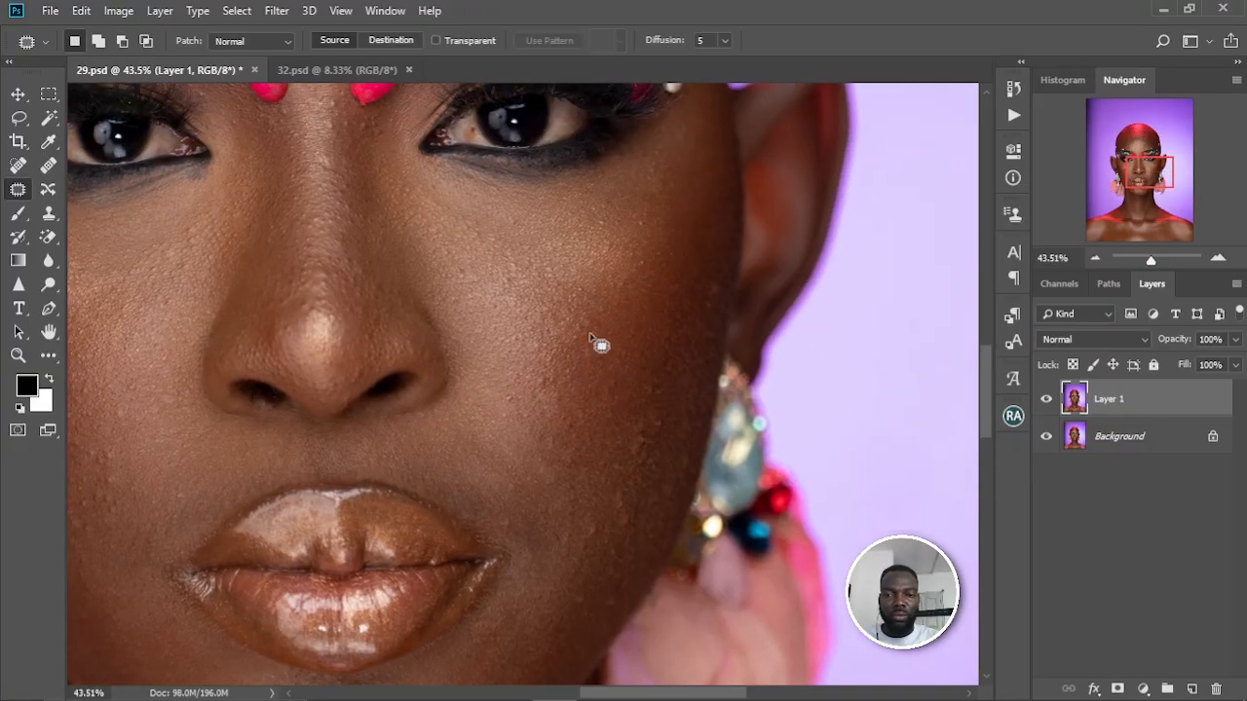
scroll(584, 351, "down", 3)
mouse_move(567, 348)
left_mouse_down()
mouse_move(546, 361)
mouse_move(539, 329)
left_mouse_up()
left_click_drag(537, 254, 508, 444)
mouse_move(556, 327)
left_mouse_down()
mouse_move(572, 348)
mouse_move(557, 328)
left_mouse_up()
left_click_drag(575, 297, 577, 358)
mouse_move(572, 356)
left_mouse_down()
mouse_move(579, 365)
mouse_move(573, 355)
left_mouse_up()
left_click_drag(577, 358, 543, 309)
- Patch out the blemishes between the eyebrows and above the left brow
mouse_move(263, 176)
left_mouse_down()
mouse_move(506, 364)
mouse_move(509, 390)
left_mouse_up()
mouse_move(545, 346)
left_mouse_down()
mouse_move(542, 328)
mouse_move(545, 344)
left_mouse_up()
left_click_drag(544, 336, 562, 349)
mouse_move(487, 147)
left_mouse_down()
mouse_move(509, 334)
mouse_move(590, 371)
left_mouse_up()
left_click_drag(425, 300, 425, 317)
left_click_drag(342, 279, 431, 335)
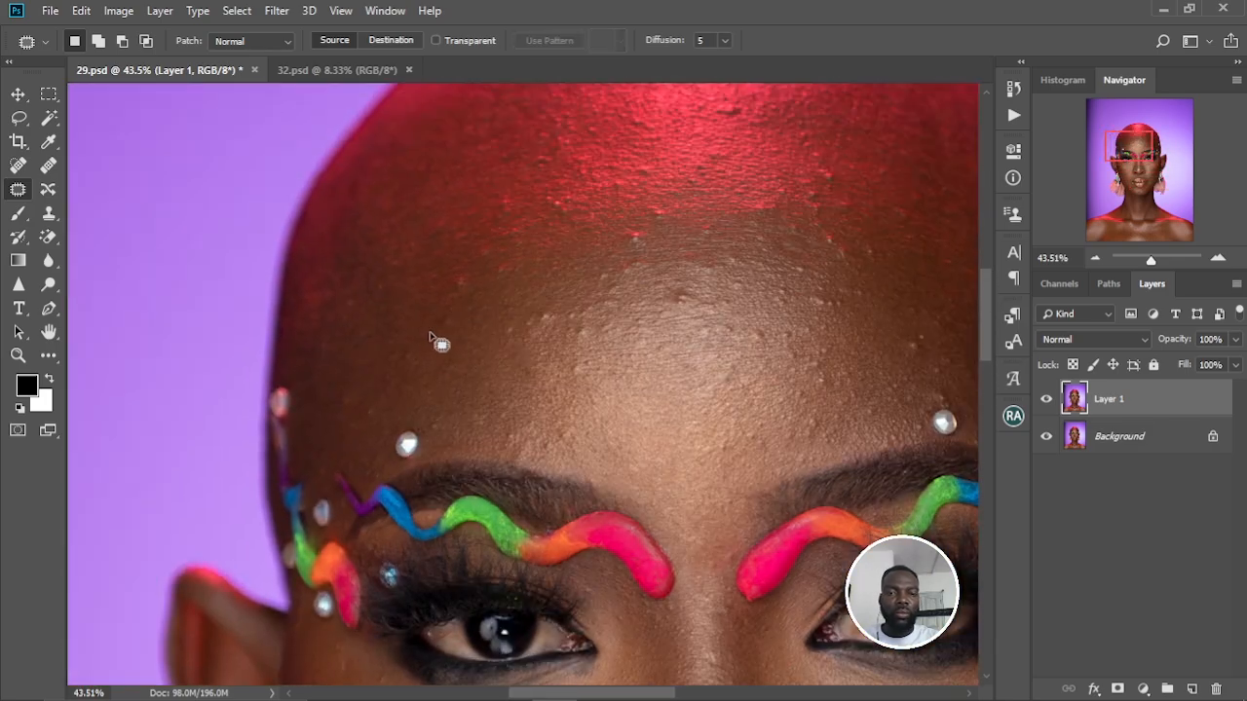
- Patch out the bumps on the left side of the forehead up towards the red highlight
mouse_move(495, 265)
left_mouse_down()
mouse_move(504, 273)
mouse_move(495, 261)
left_mouse_up()
left_click_drag(496, 255, 469, 349)
left_click_drag(477, 261, 466, 307)
left_click_drag(516, 303, 440, 347)
left_click_drag(518, 371, 464, 304)
left_click_drag(450, 341, 454, 339)
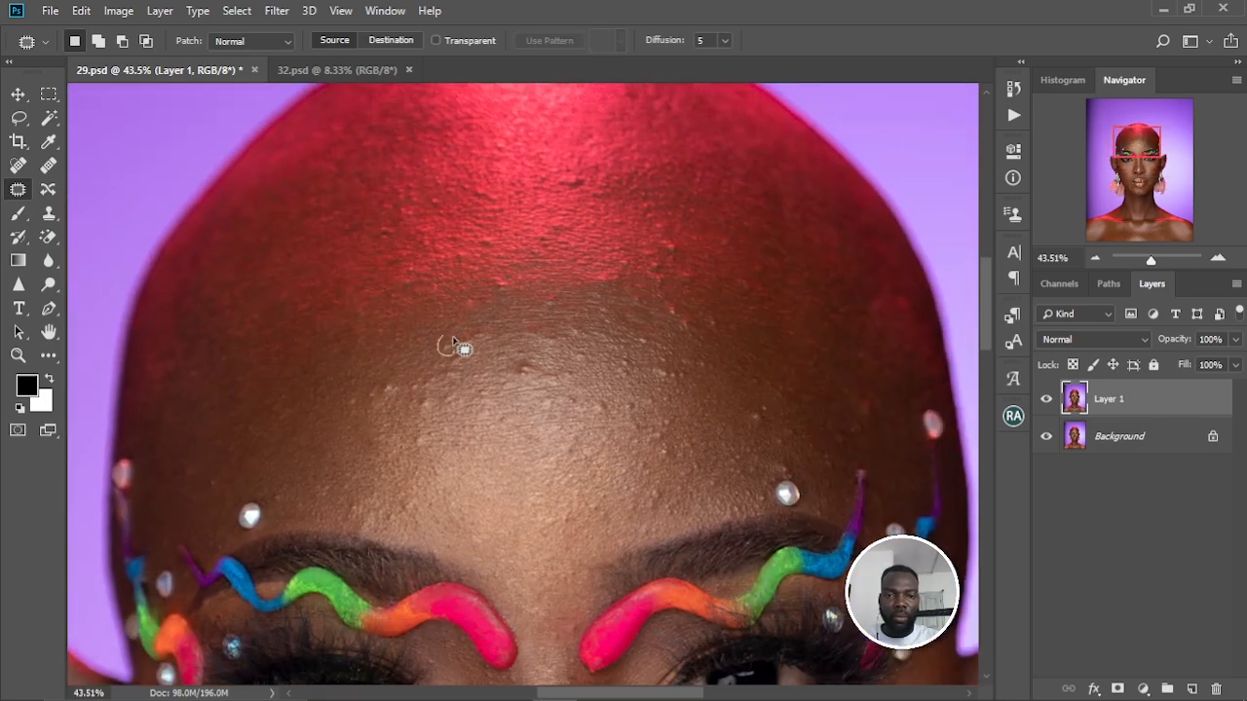
- Patch out the cluster of bumps on the left and centre of the forehead with clean skin
left_click_drag(378, 384, 422, 333)
scroll(414, 357, "down", 1)
left_click_drag(422, 342, 446, 361)
left_click_drag(493, 290, 497, 291)
mouse_move(497, 294)
left_mouse_down()
mouse_move(462, 312)
mouse_move(475, 277)
left_mouse_up()
left_click_drag(757, 358, 680, 302)
- Patch out the remaining bumps on the upper and right parts of the forehead and clear the selection
left_click_drag(580, 201, 615, 337)
left_click_drag(609, 291, 629, 352)
left_click_drag(552, 300, 573, 305)
left_click_drag(573, 356, 573, 271)
left_click_drag(520, 304, 503, 304)
left_click_drag(480, 304, 472, 300)
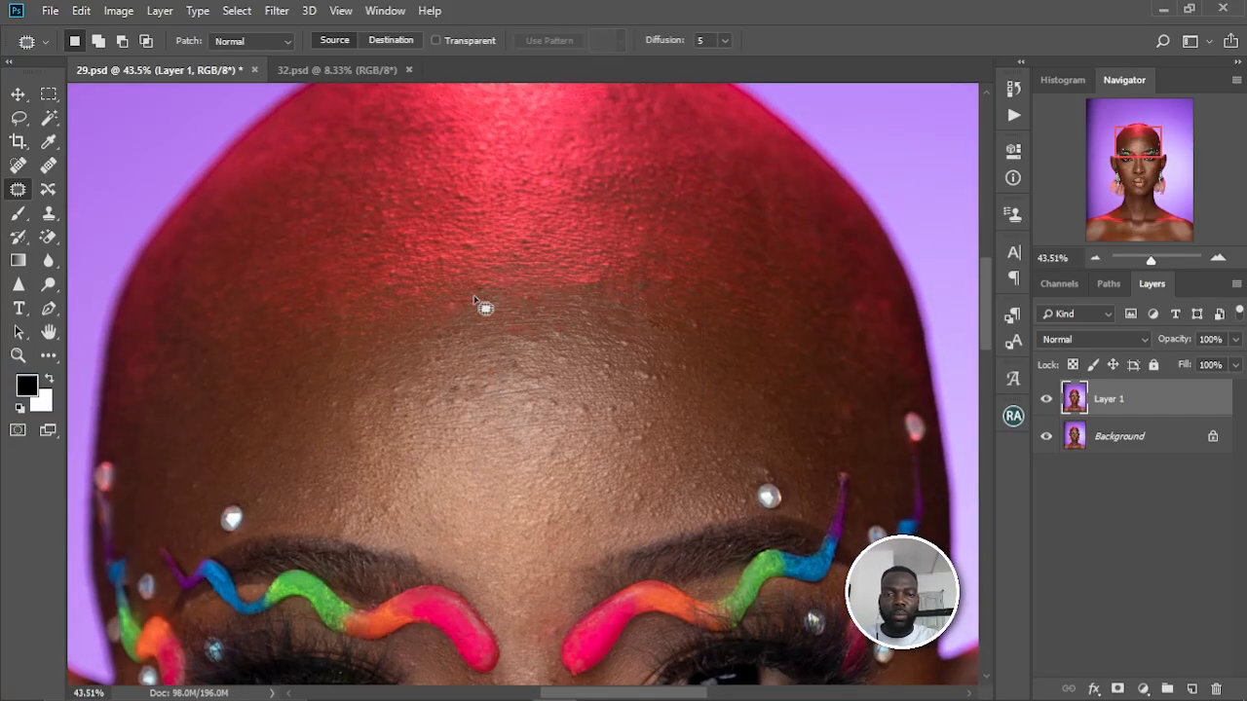
left_click_drag(649, 332, 554, 294)
scroll(498, 322, "down", 1)
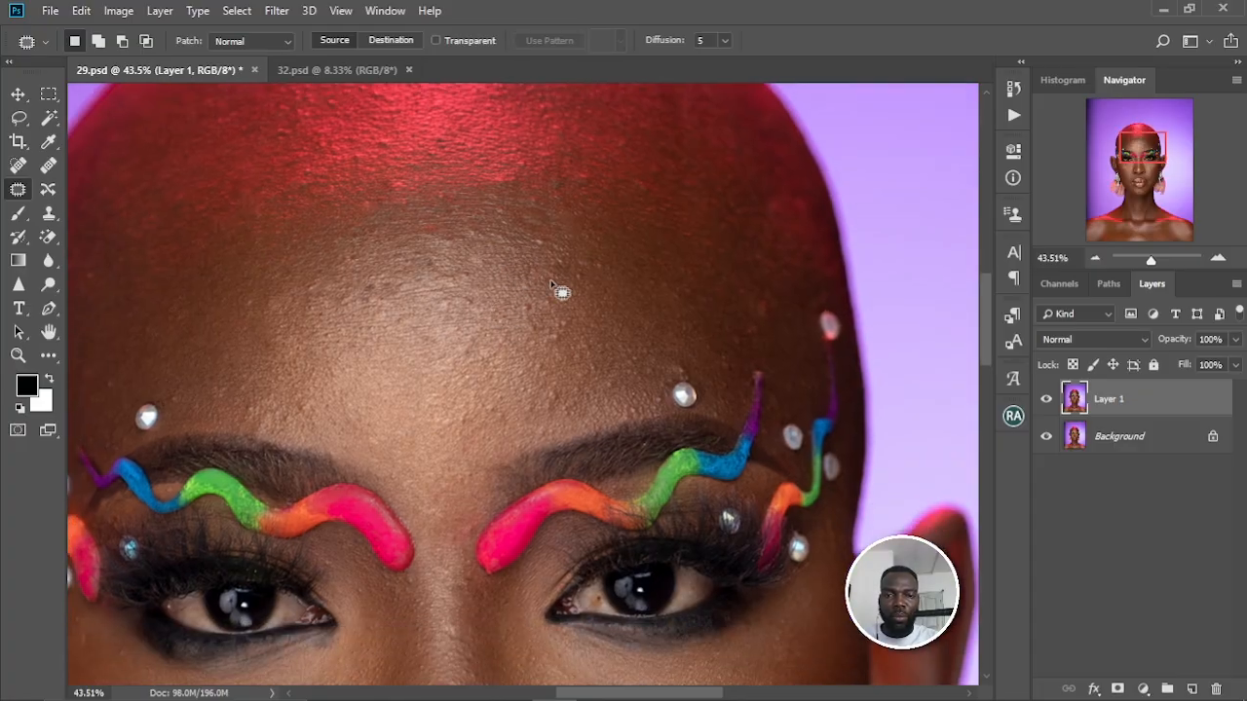
scroll(585, 263, "down", 1)
key("ctrl+d")
- Toggle the visibility of Layer 1 and inspect the whole face to compare the retouched skin with the original
scroll(519, 234, "down", 5)
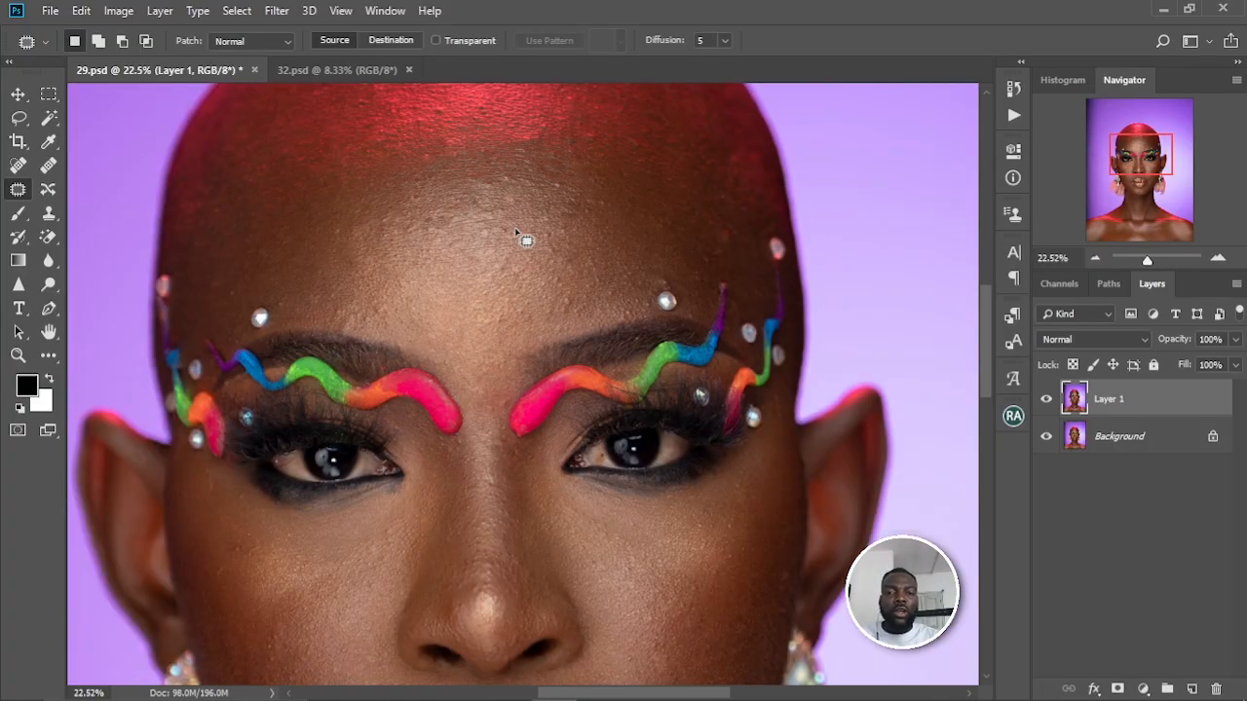
scroll(519, 234, "up", 2)
scroll(520, 234, "down", 1)
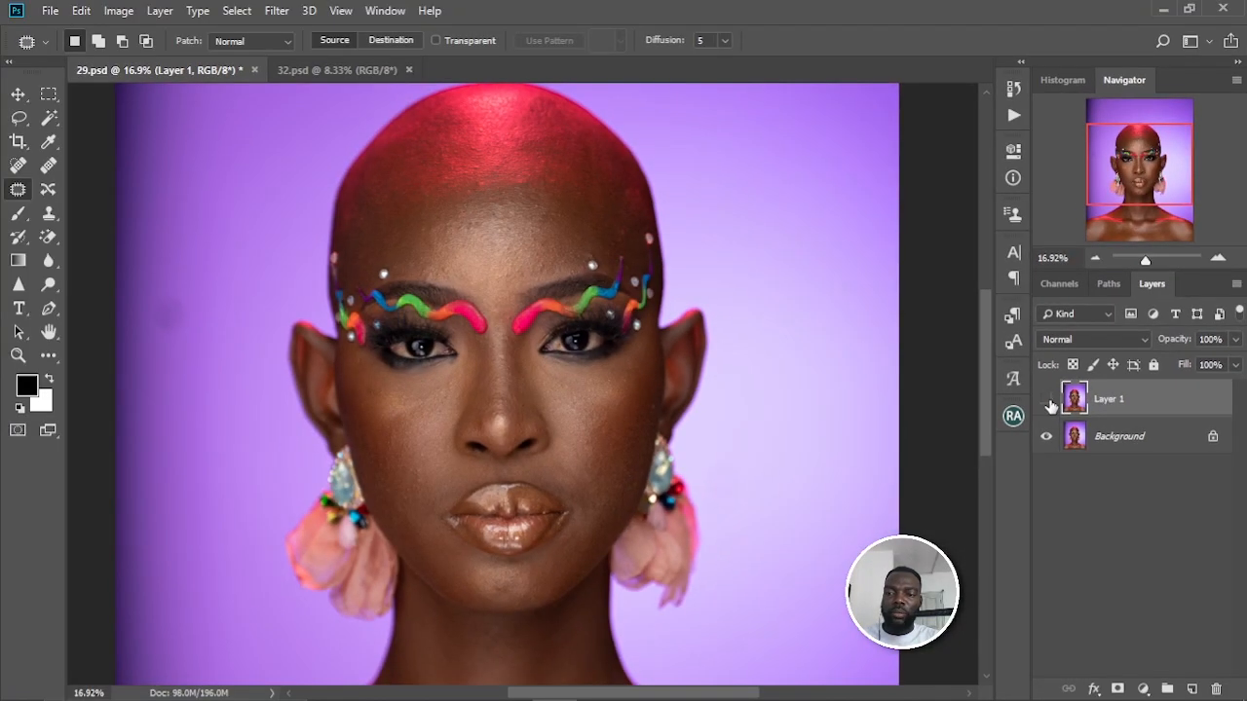
left_click(1048, 400)
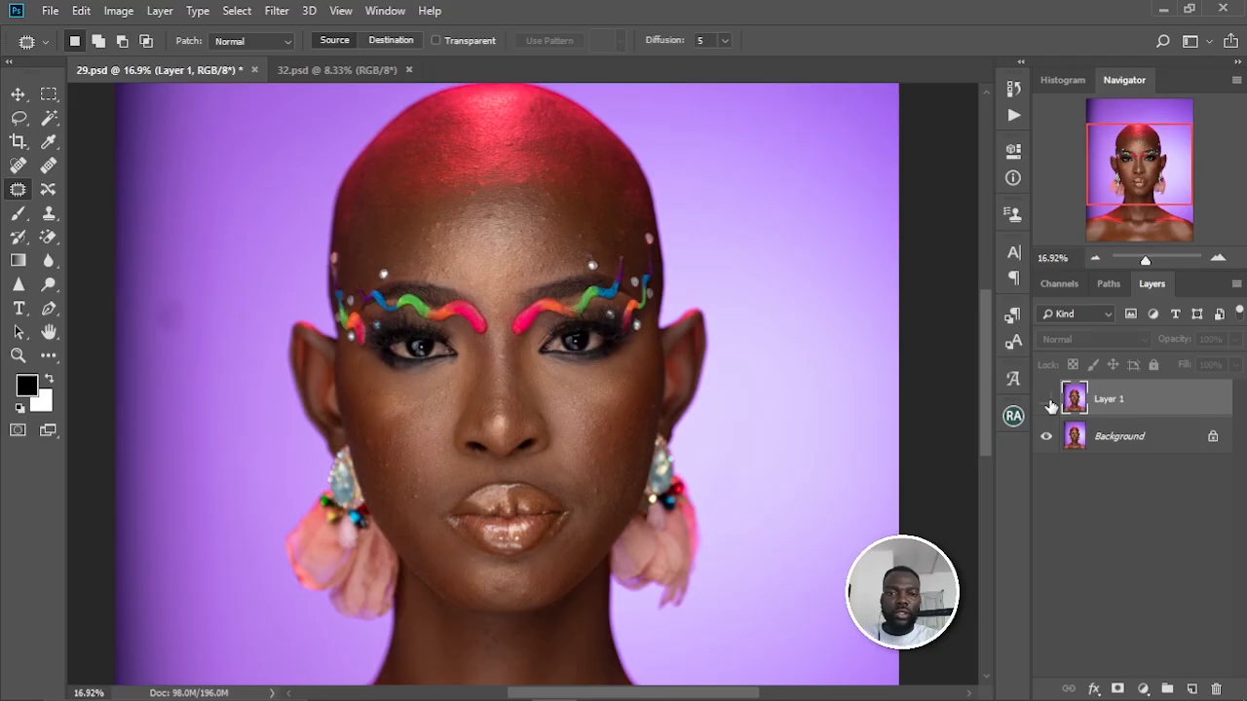
left_click(1048, 401)
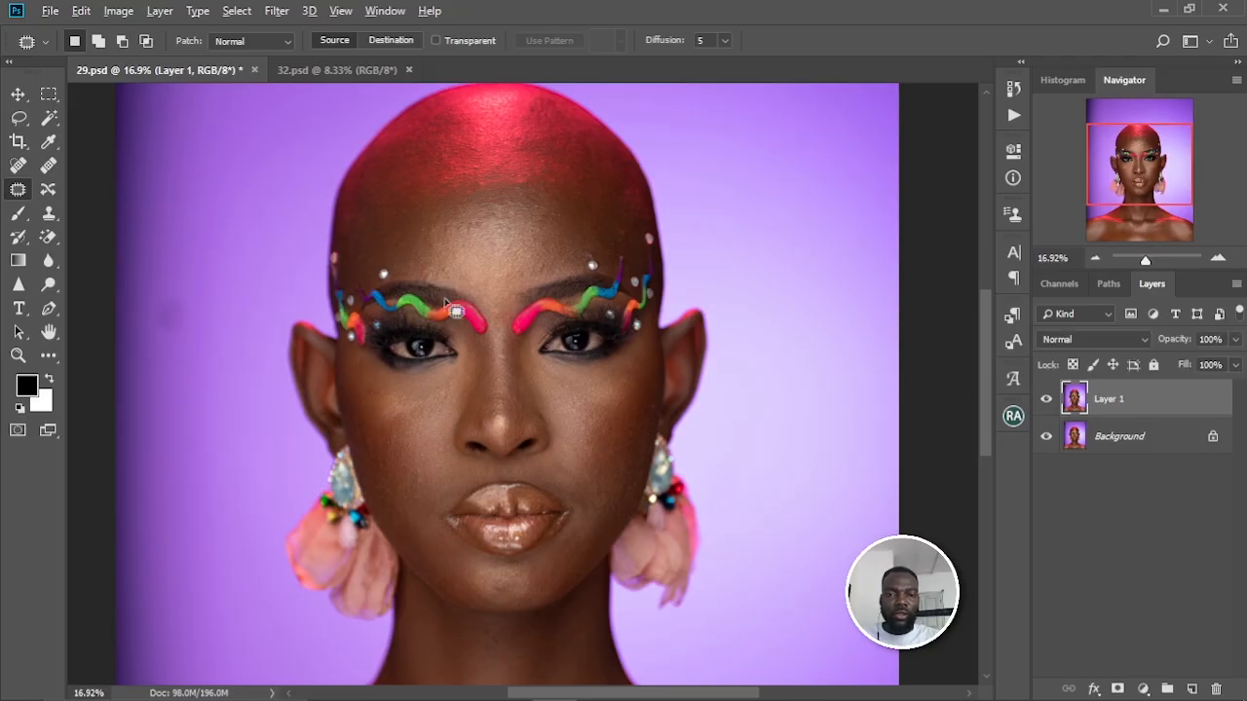
scroll(455, 310, "up", 3)
scroll(455, 310, "down", 2)
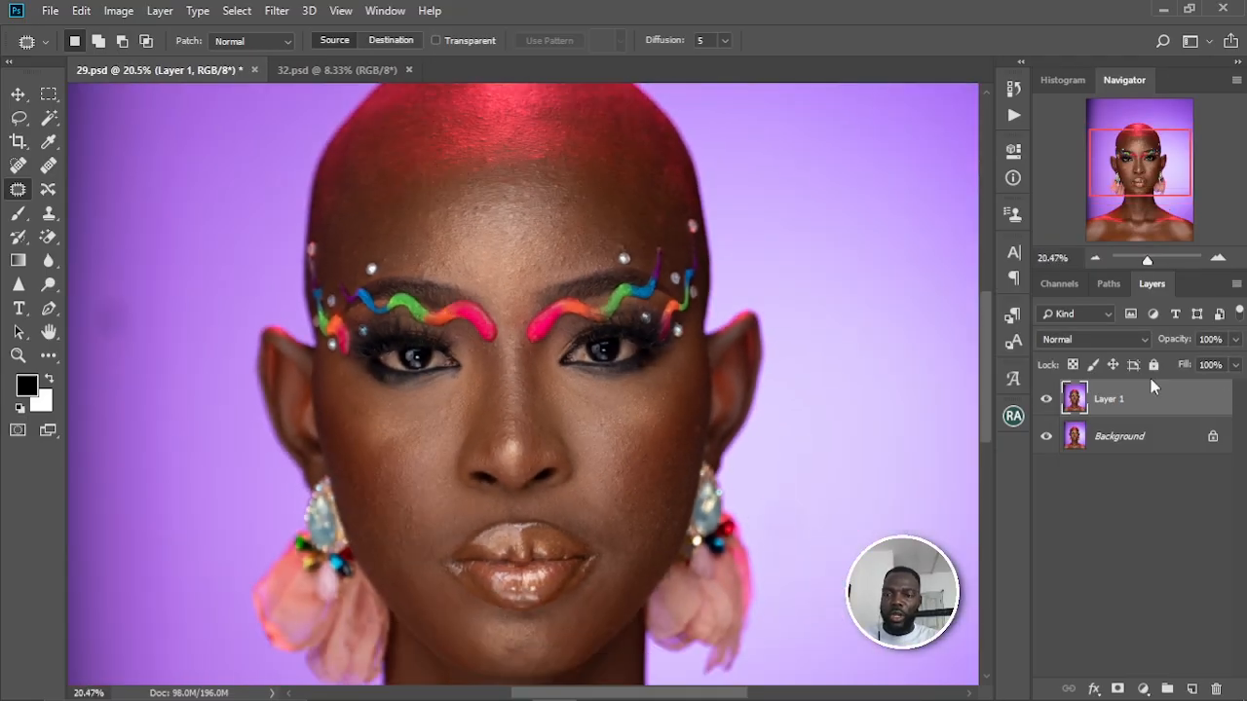
left_click(1048, 401)
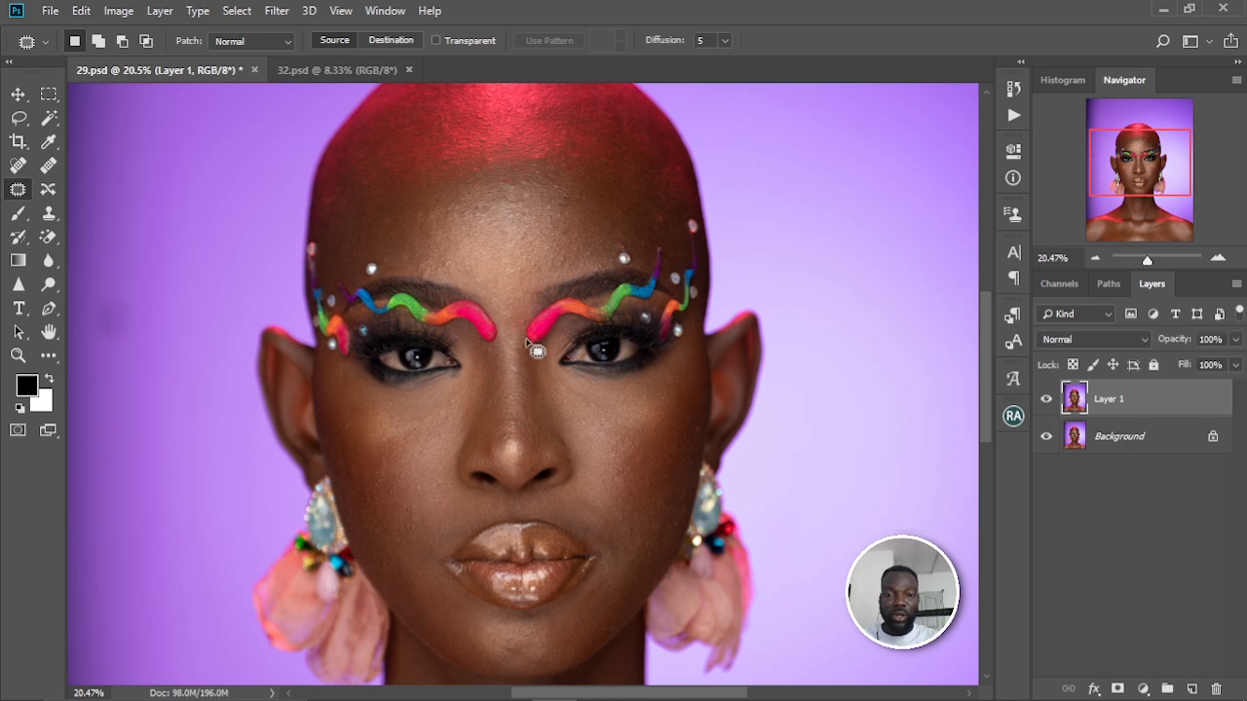
scroll(537, 350, "down", 2)
scroll(536, 351, "up", 2)
scroll(536, 351, "up", 3)
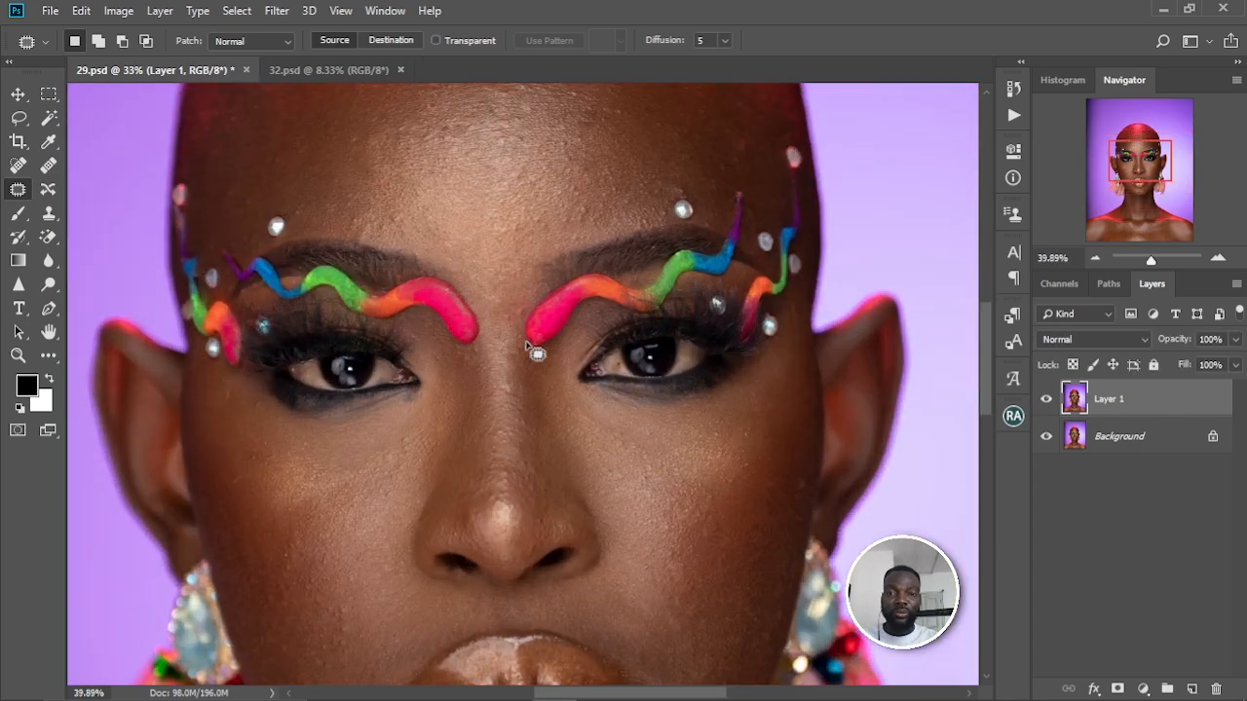
scroll(537, 351, "down", 2)
scroll(537, 352, "down", 2)
scroll(537, 352, "up", 1)
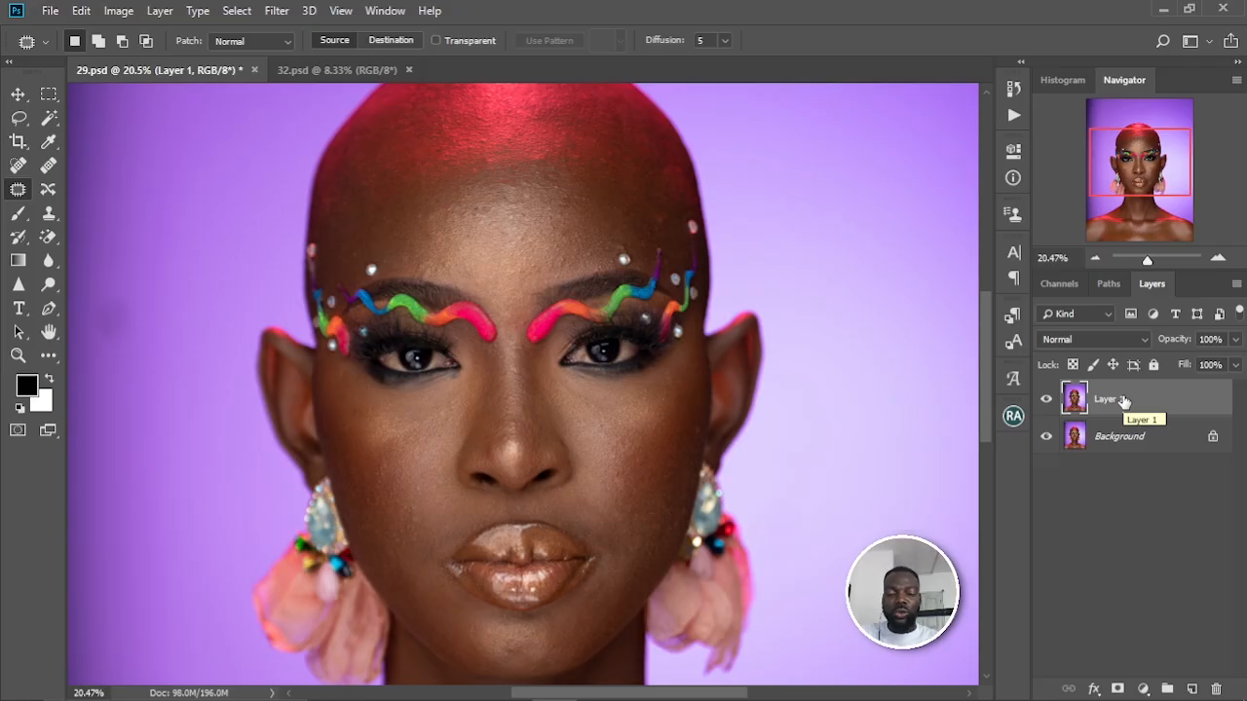
- Duplicate Layer 1 and make the original Layer 1 beneath the copy the active layer
key("ctrl+j")
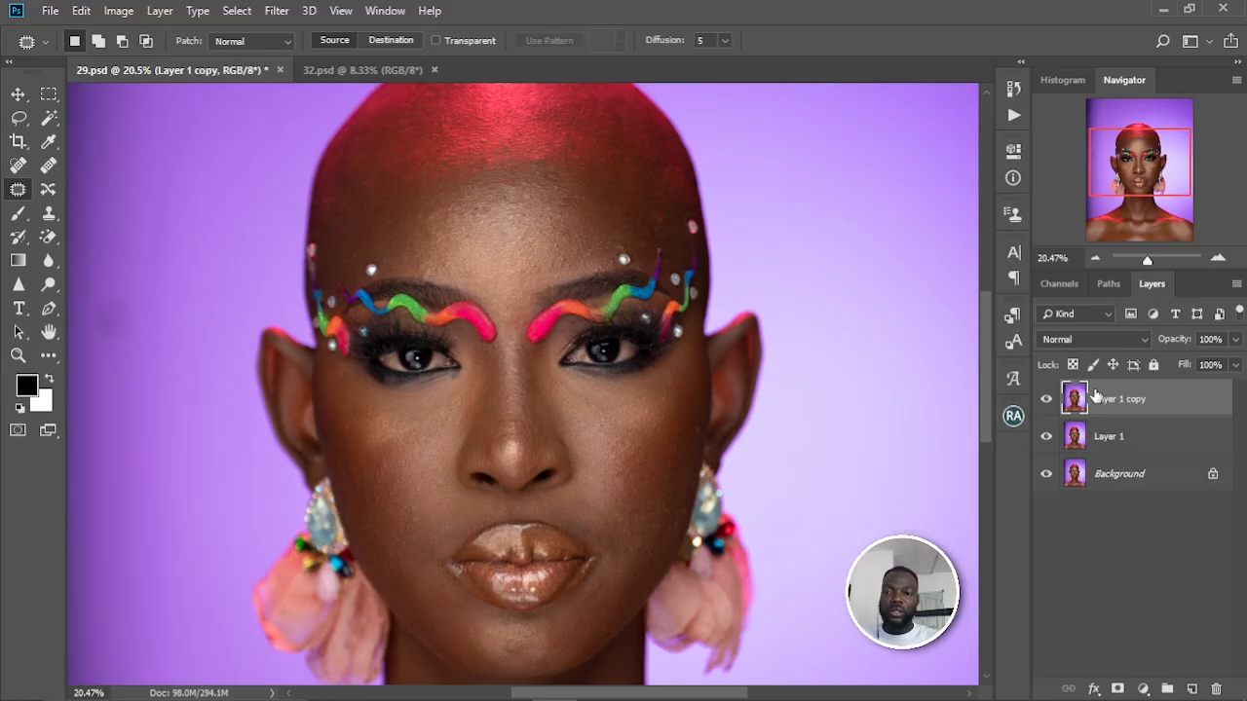
left_click(1117, 439)
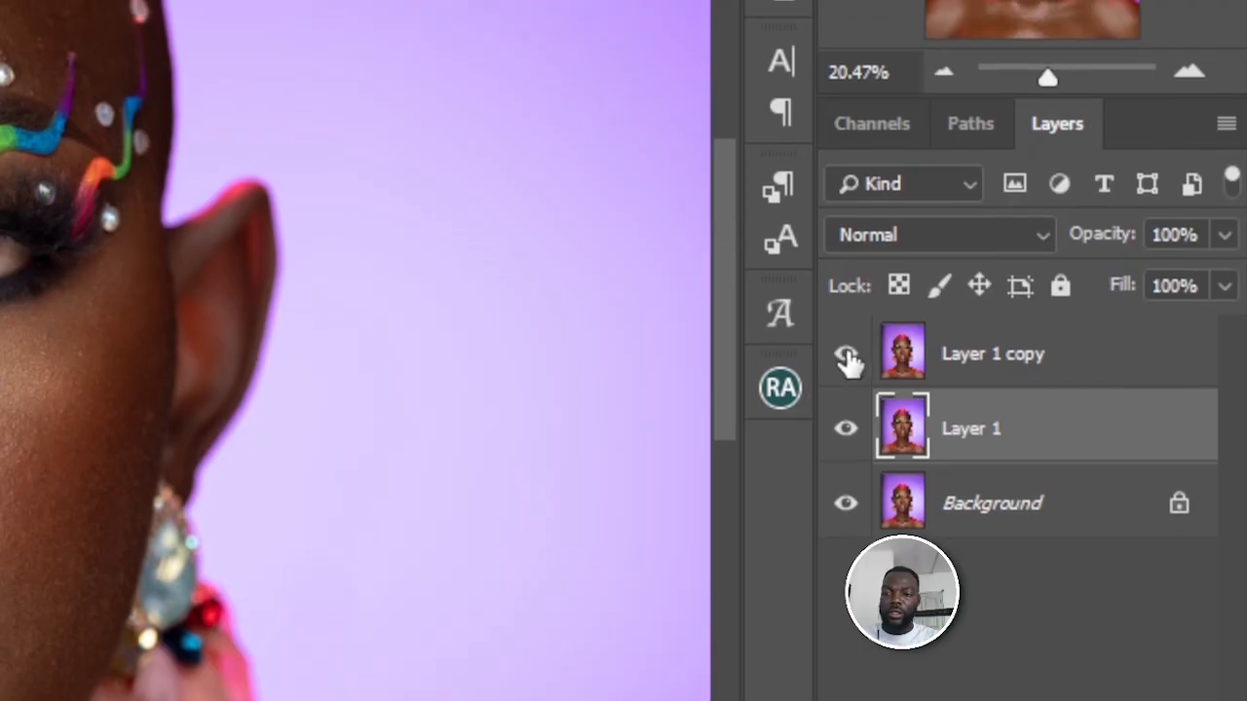
key("F1")
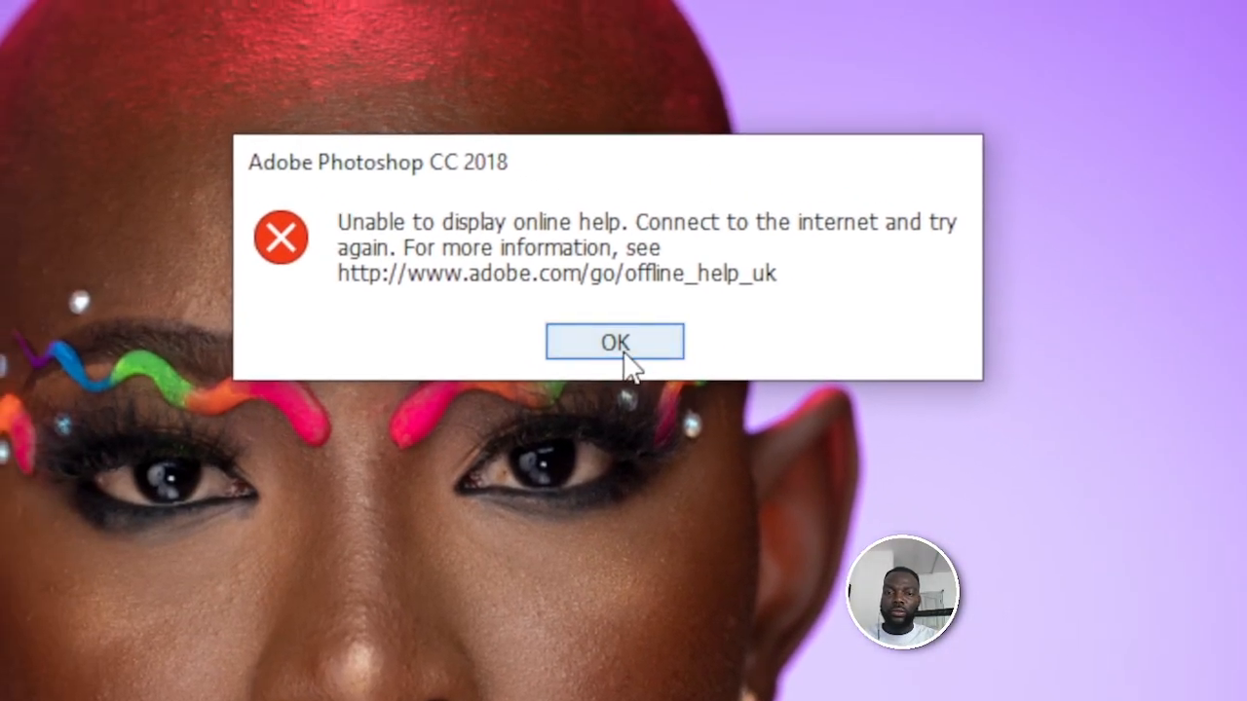
left_click(552, 318)
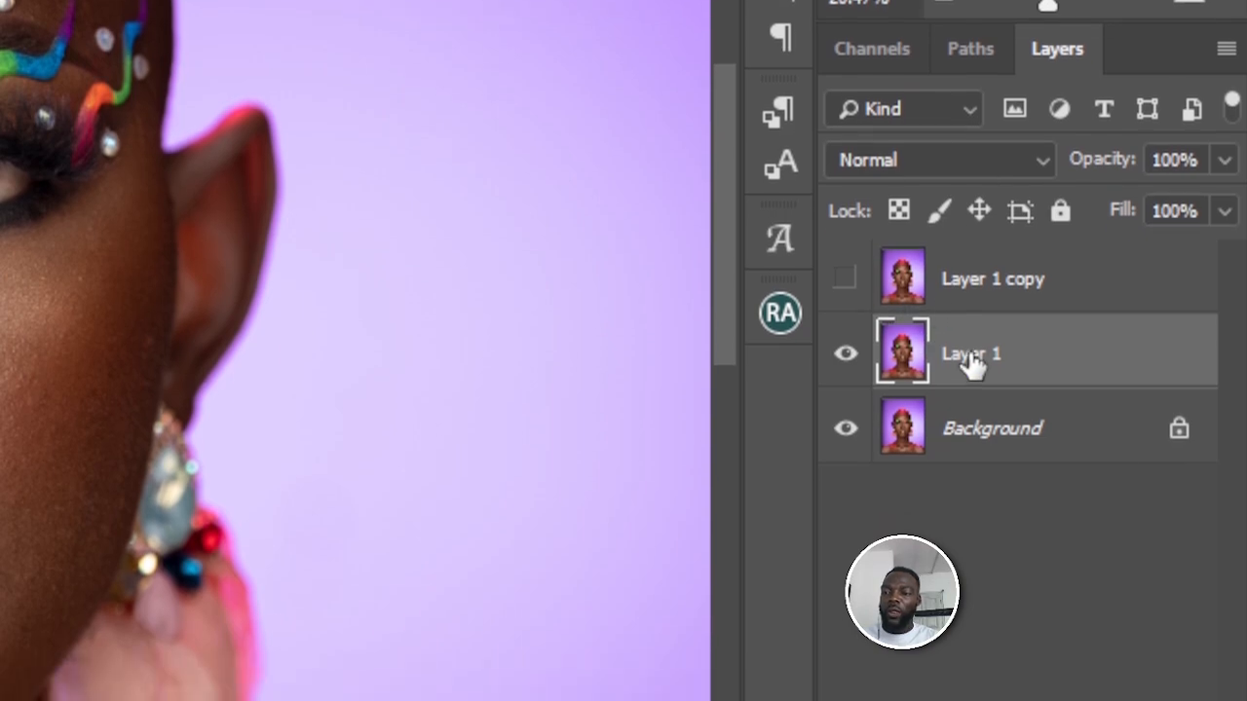
left_click(843, 279)
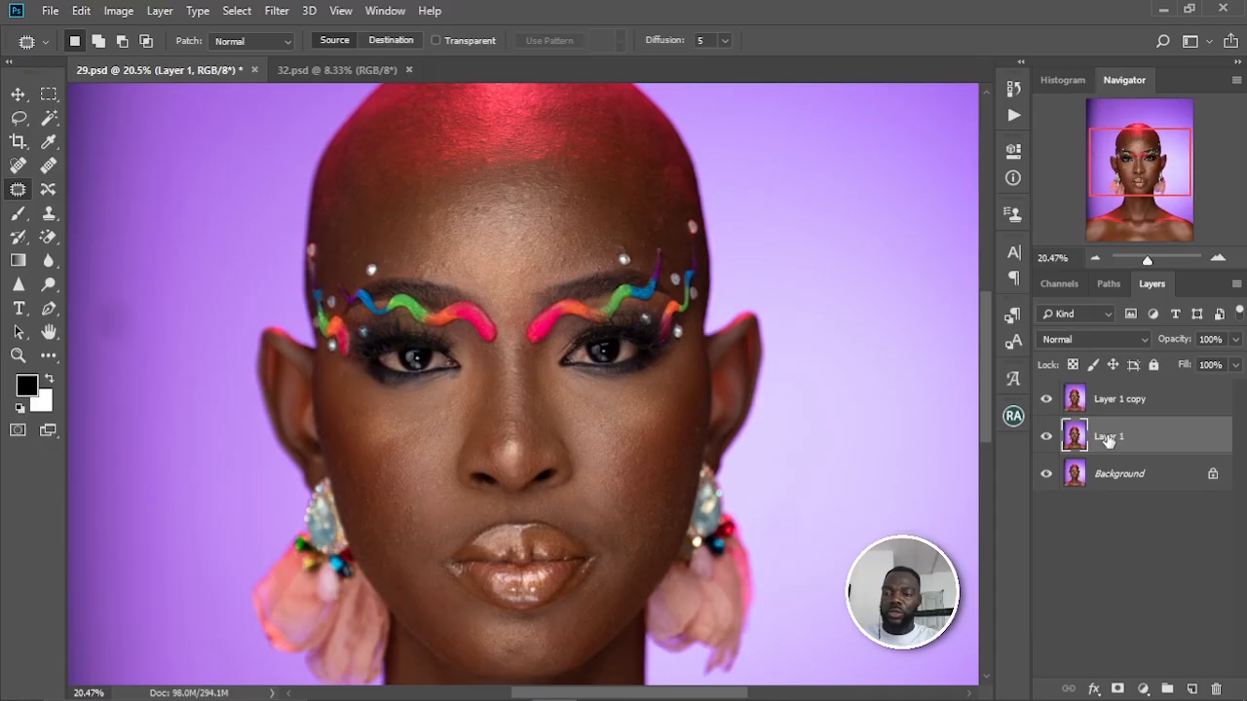
- Rename Layer 1 as color and the copy above it as texture
double_click(1108, 437)
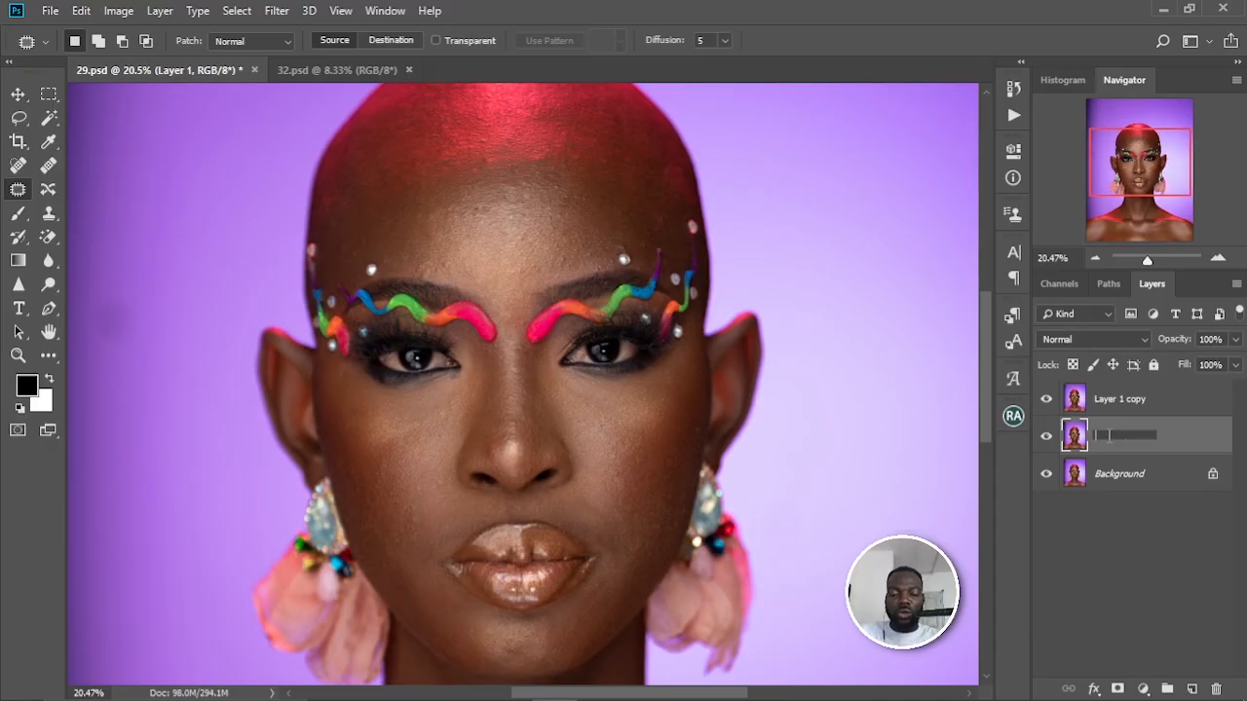
key("Return")
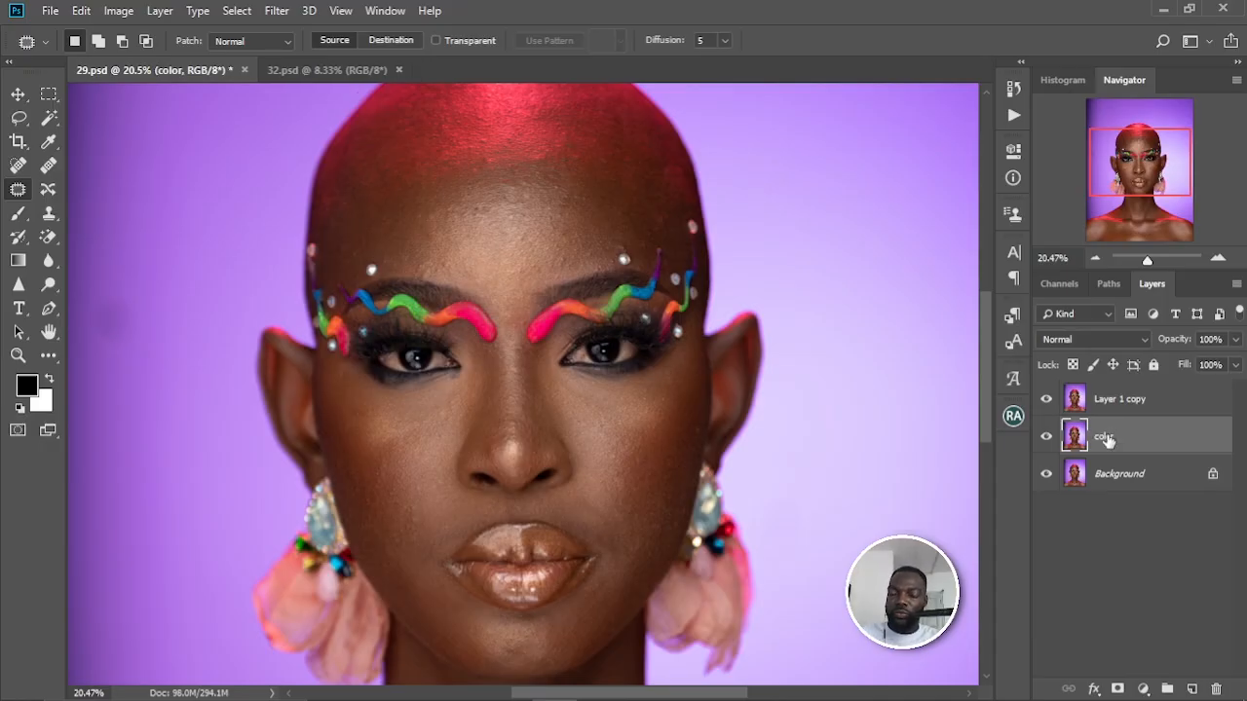
left_click(1121, 401)
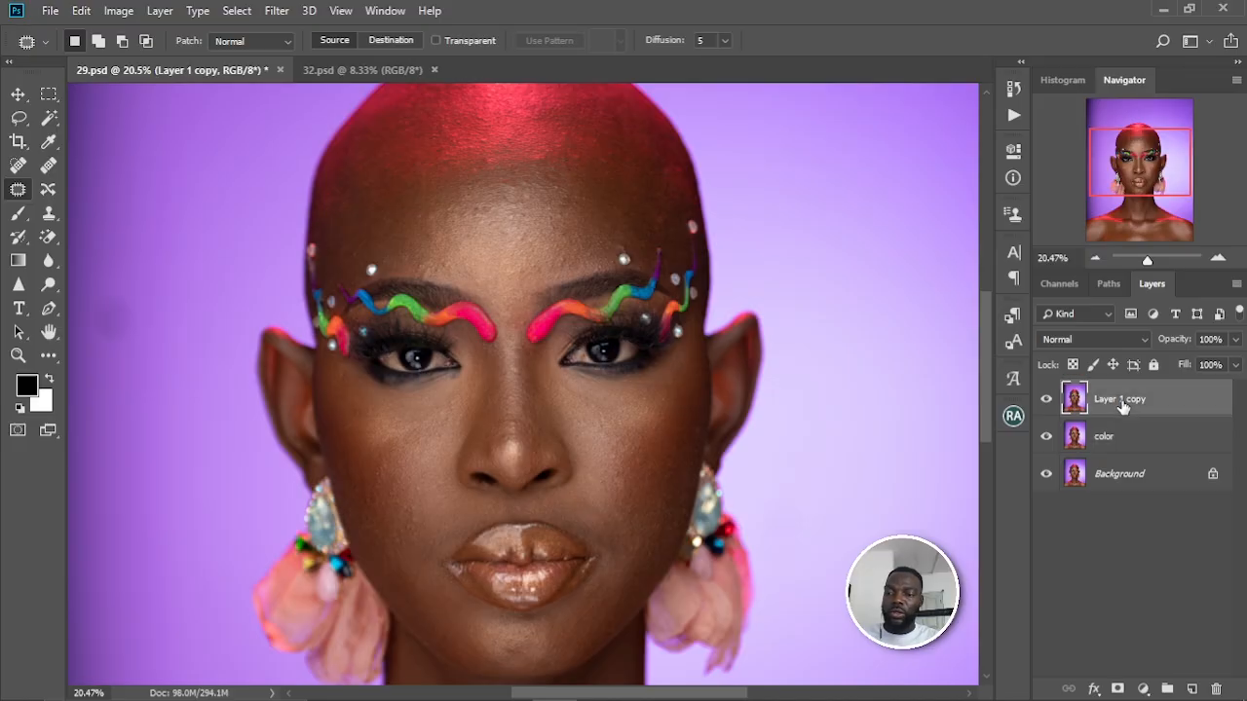
double_click(1120, 401)
key("BackSpace")
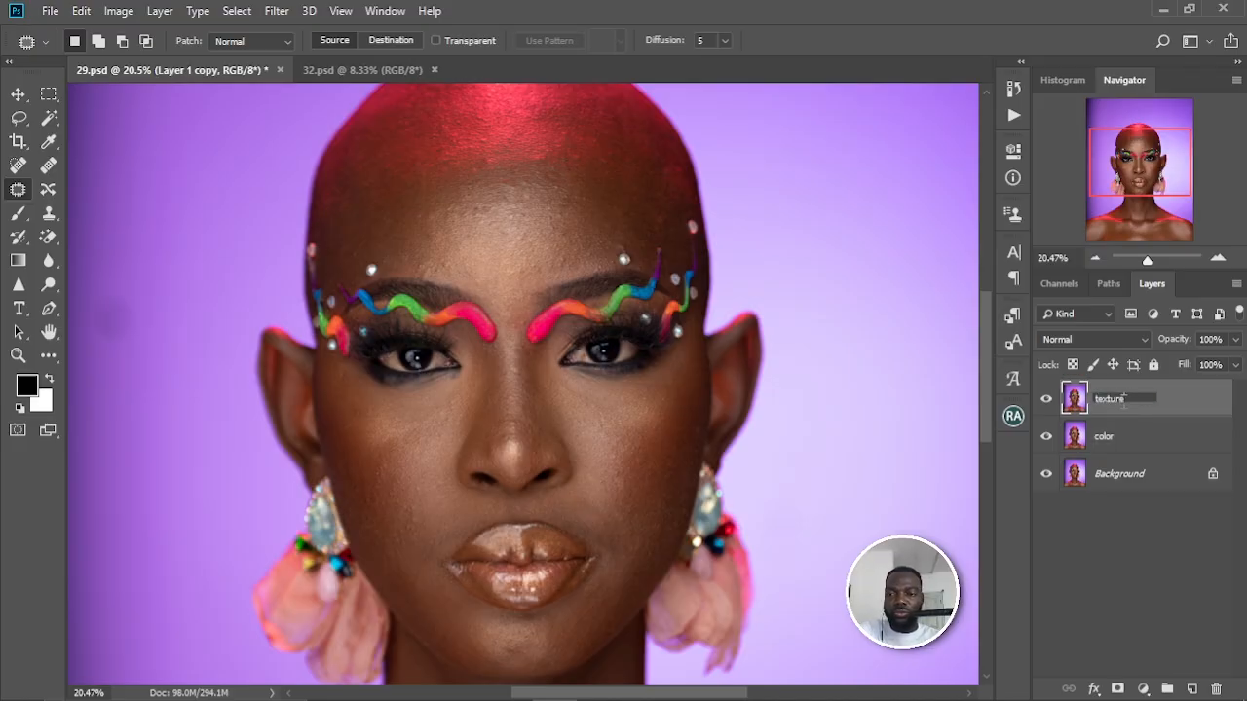
key("Return")
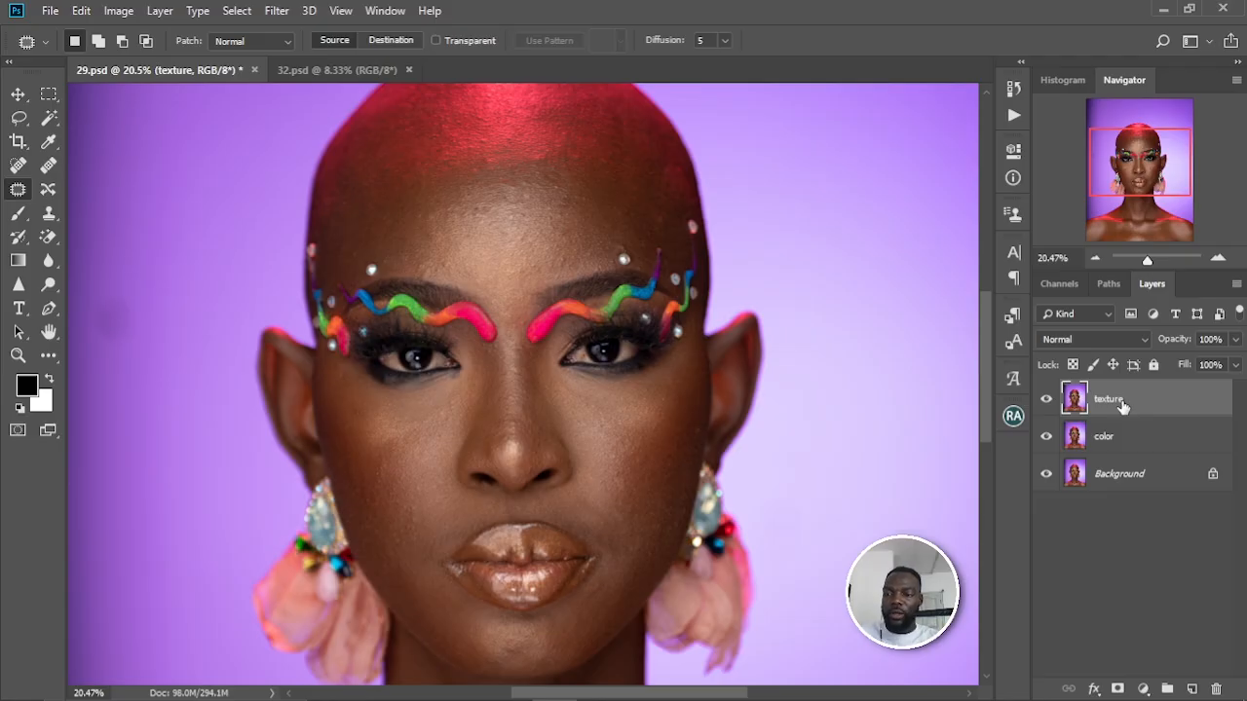
- Hide the texture layer and apply a Gaussian Blur with a radius of 7.6 pixels to the color layer
left_click(1119, 440)
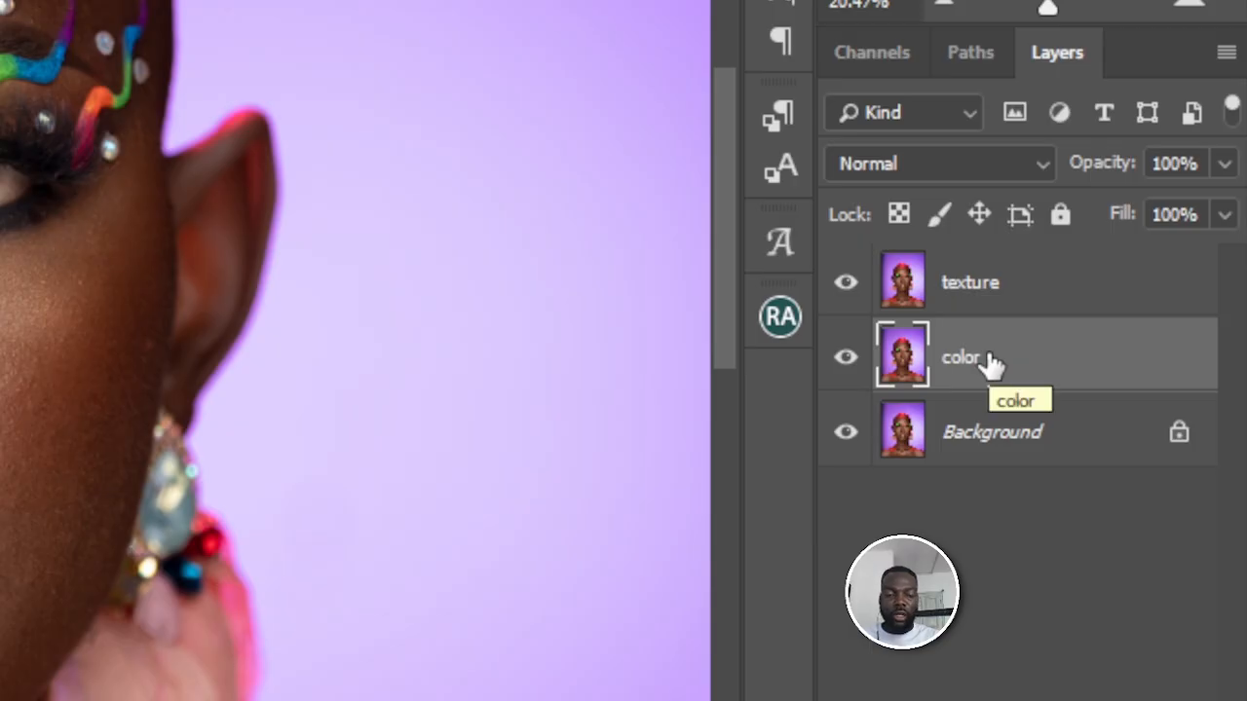
left_click(848, 341)
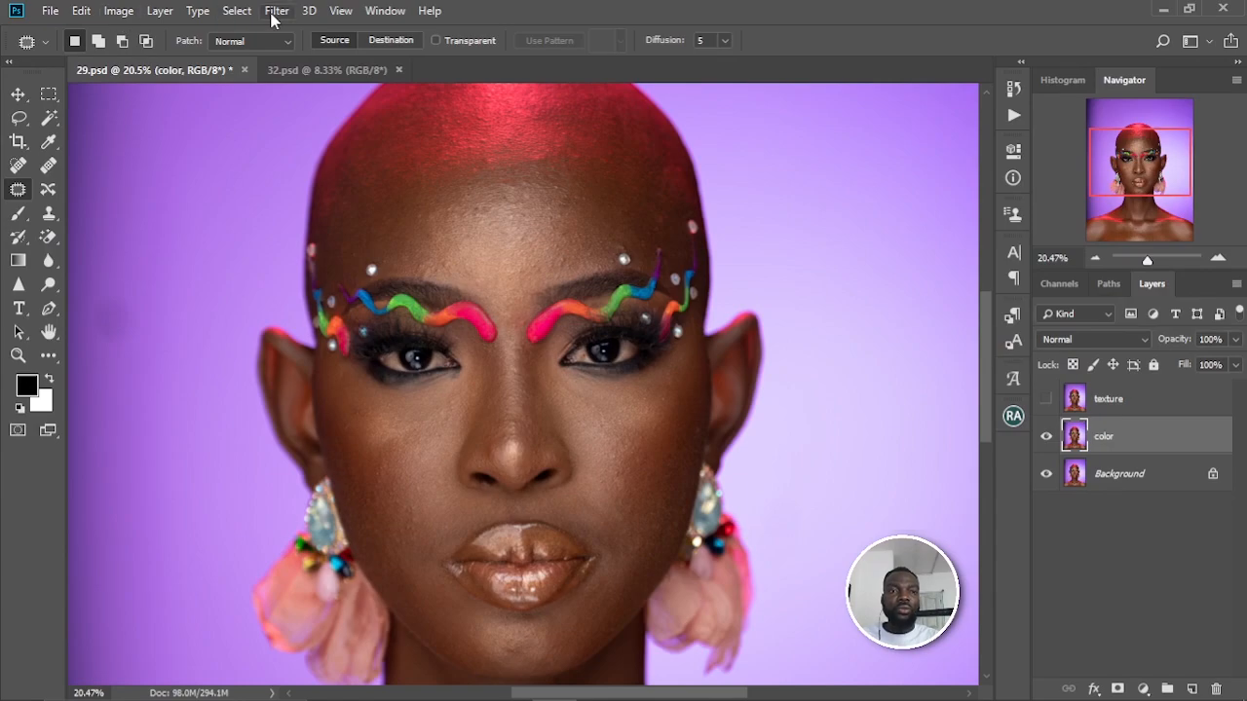
left_click(277, 12)
mouse_move(298, 224)
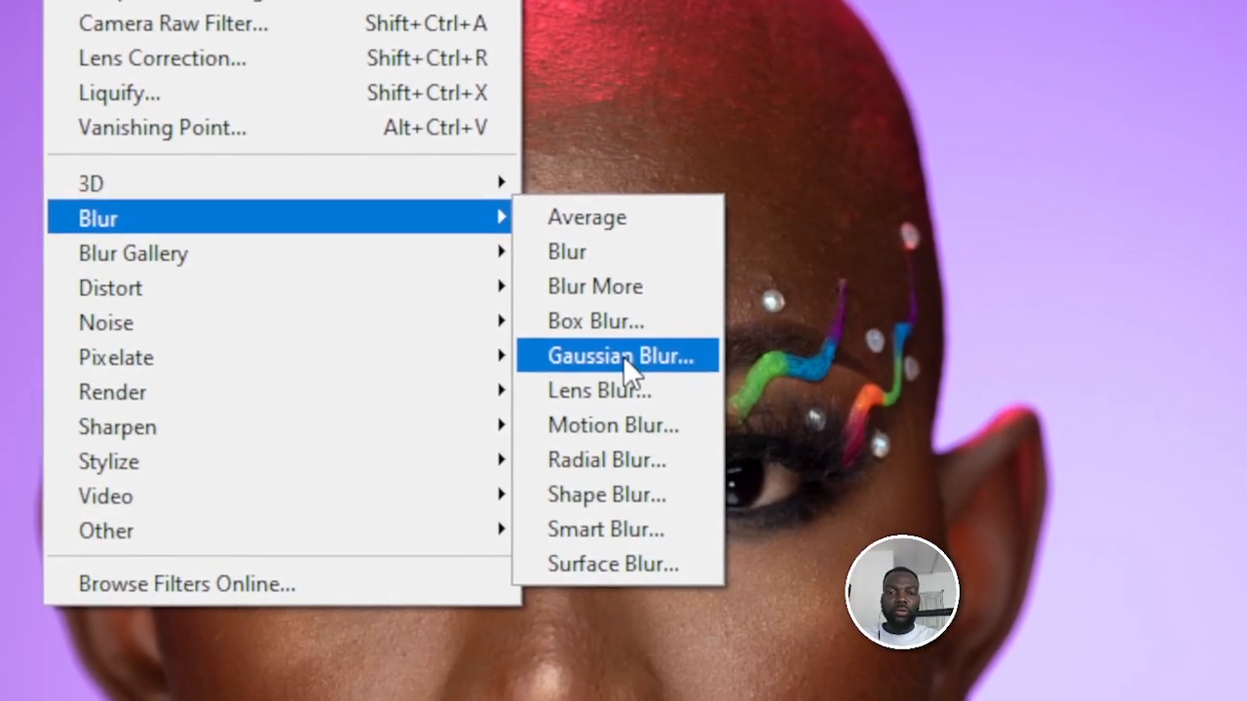
left_click(548, 286)
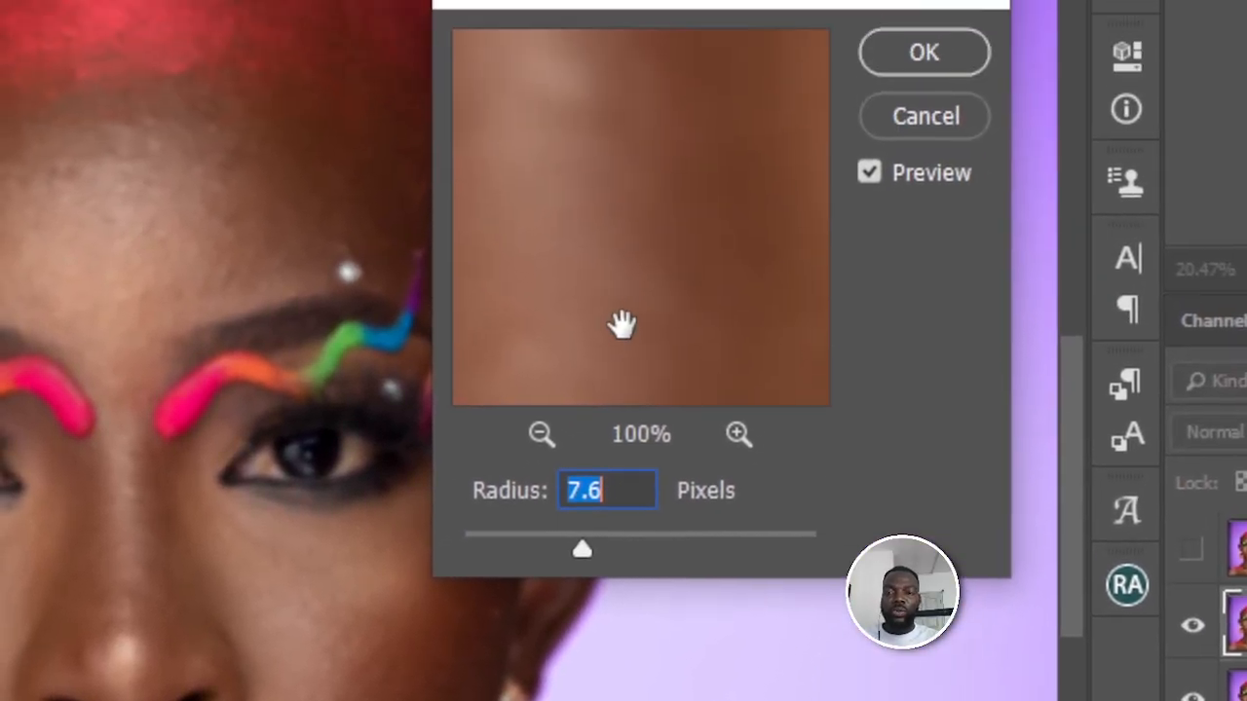
left_click_drag(621, 325, 645, 292)
mouse_move(623, 357)
left_mouse_down()
mouse_move(606, 336)
mouse_move(617, 341)
left_mouse_up()
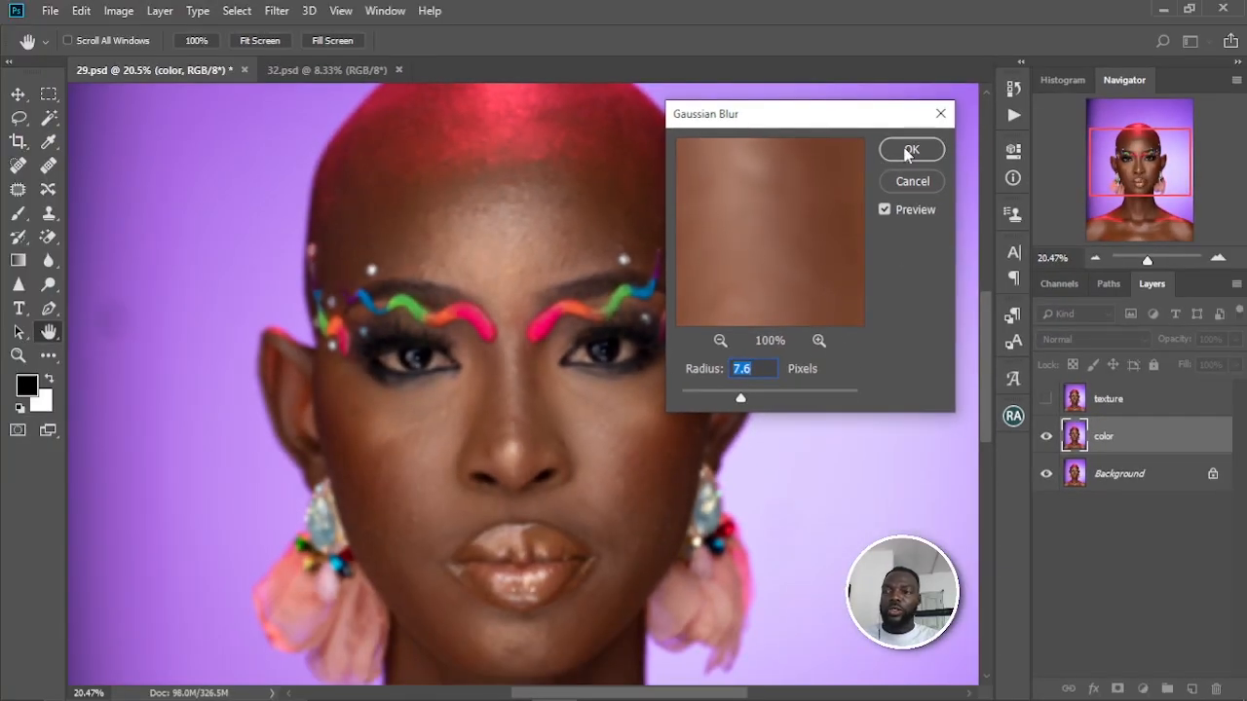
left_click(907, 152)
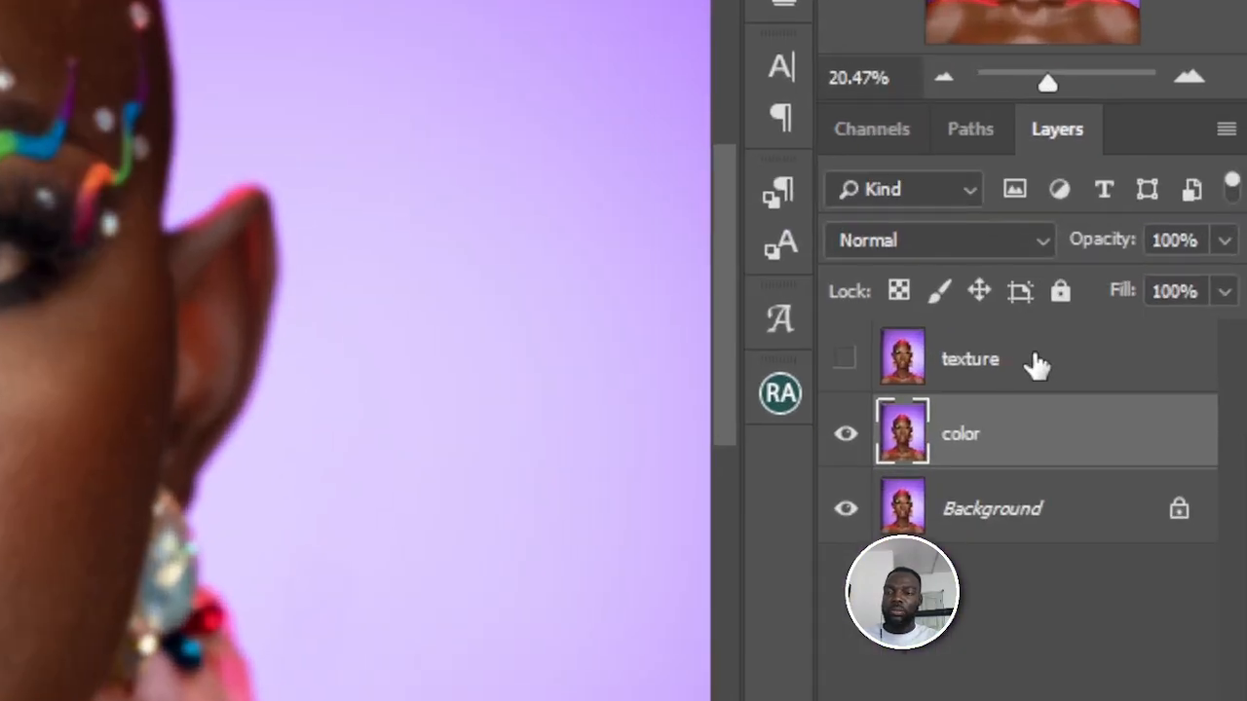
- Show the texture layer and run Apply Image on it using the color layer, RGB channel, Subtract blending, 100% opacity, scale 2 and offset 128
left_click(1115, 403)
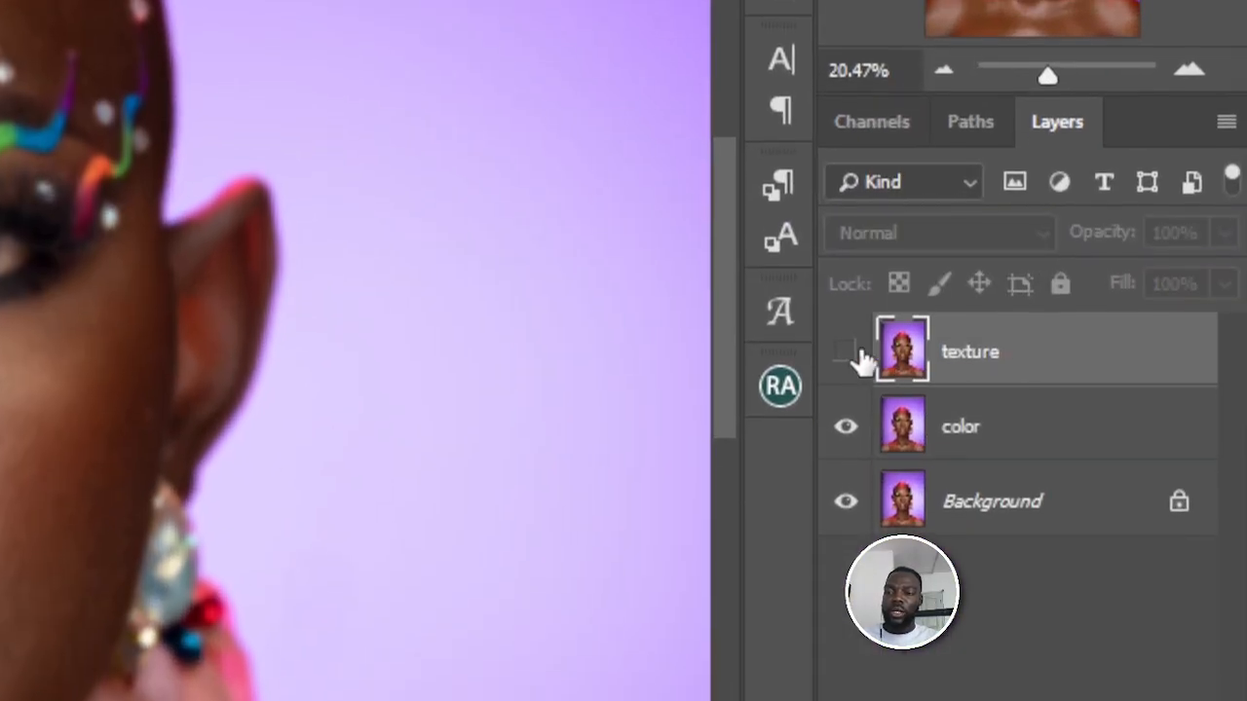
left_click(848, 354)
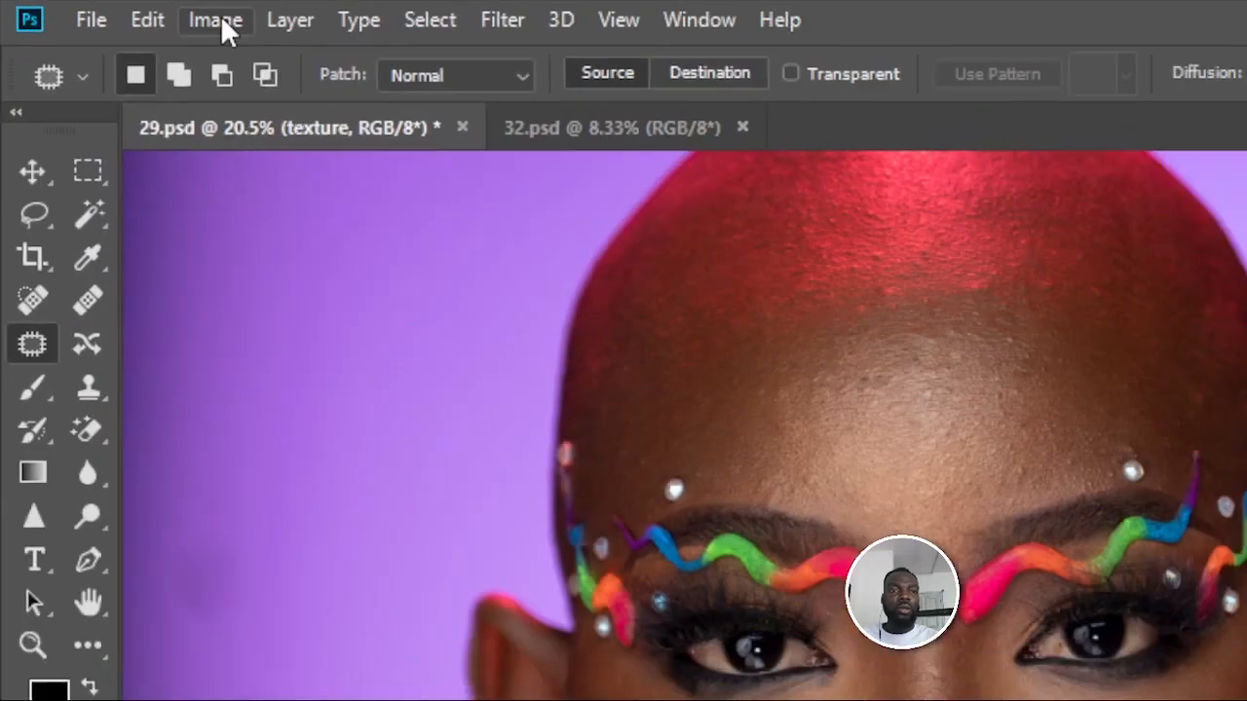
left_click(118, 10)
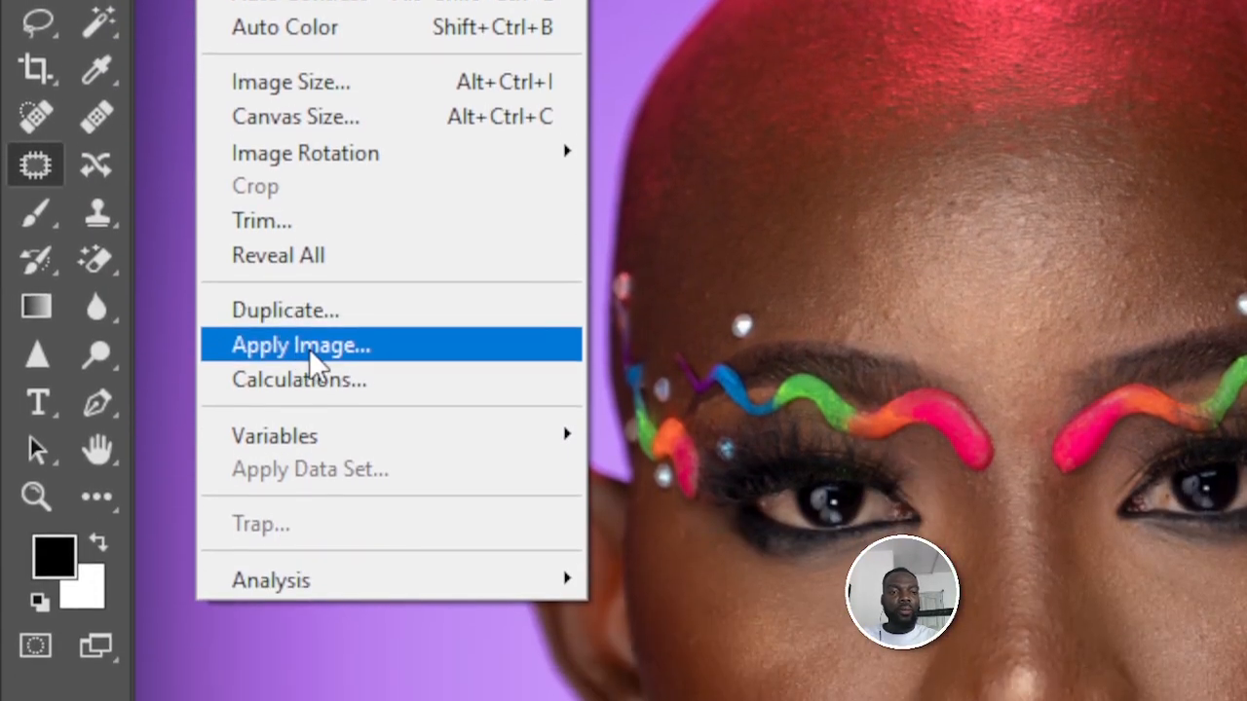
left_click(295, 559)
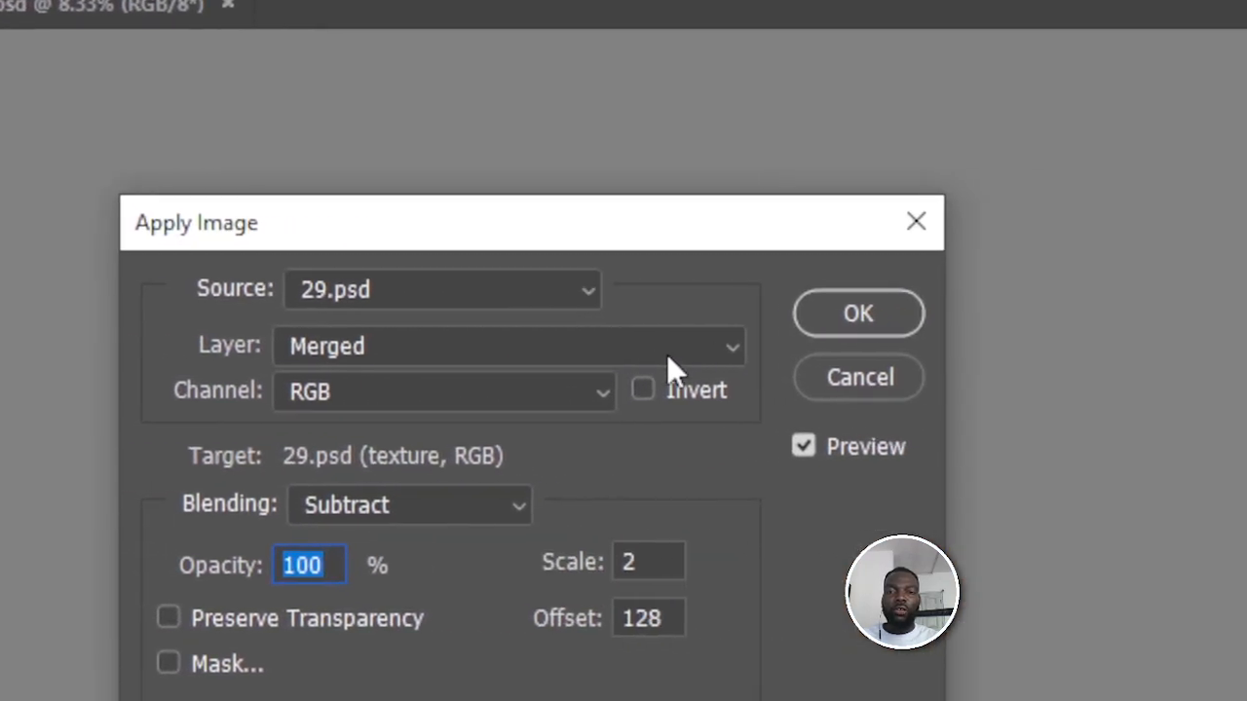
left_click(726, 351)
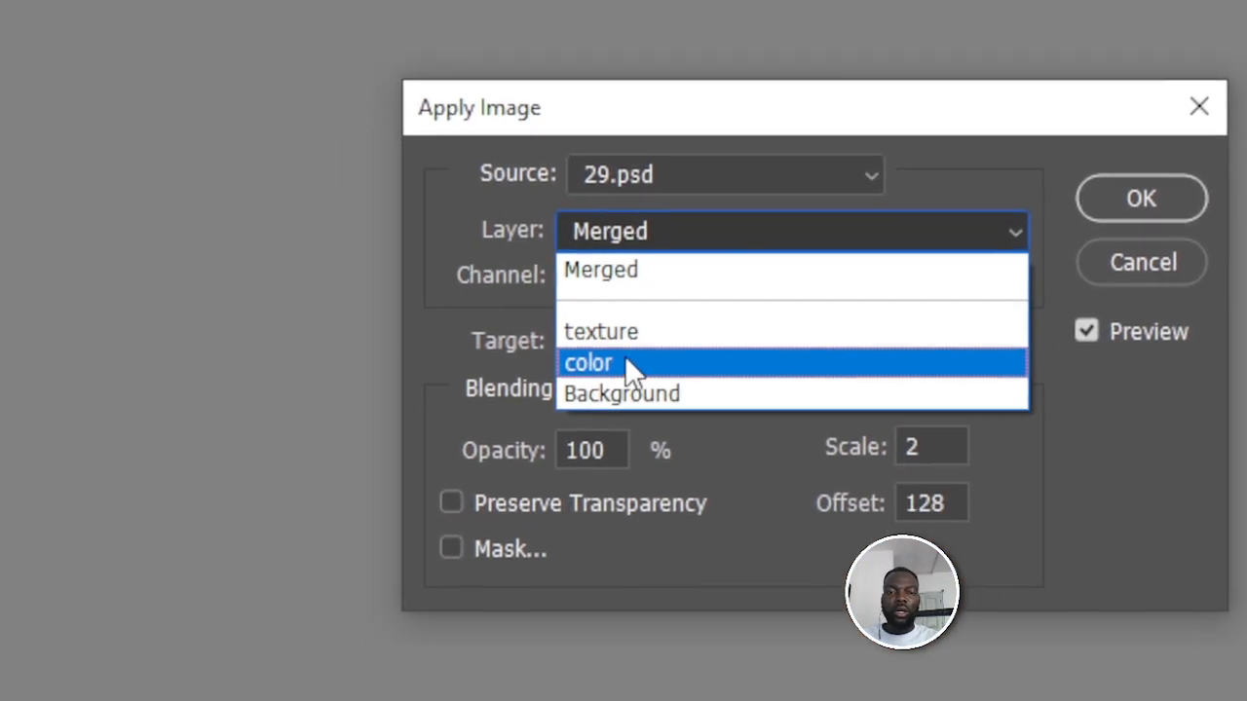
left_click(346, 477)
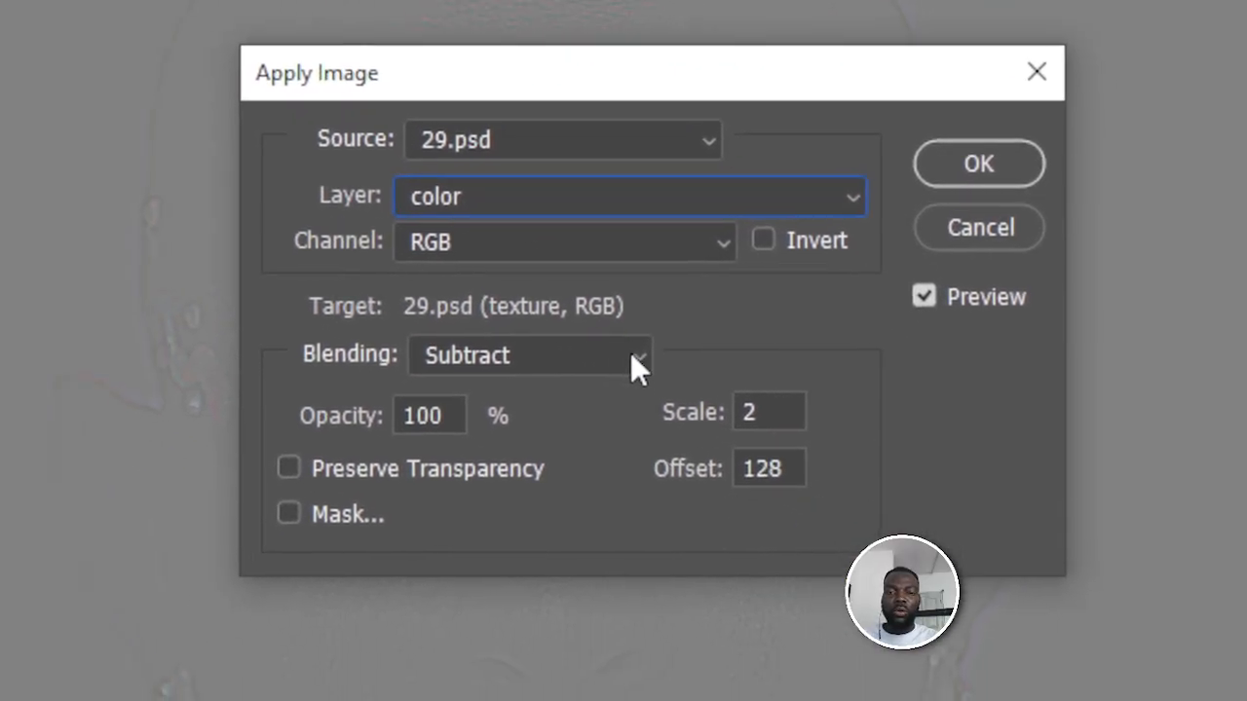
left_click(630, 365)
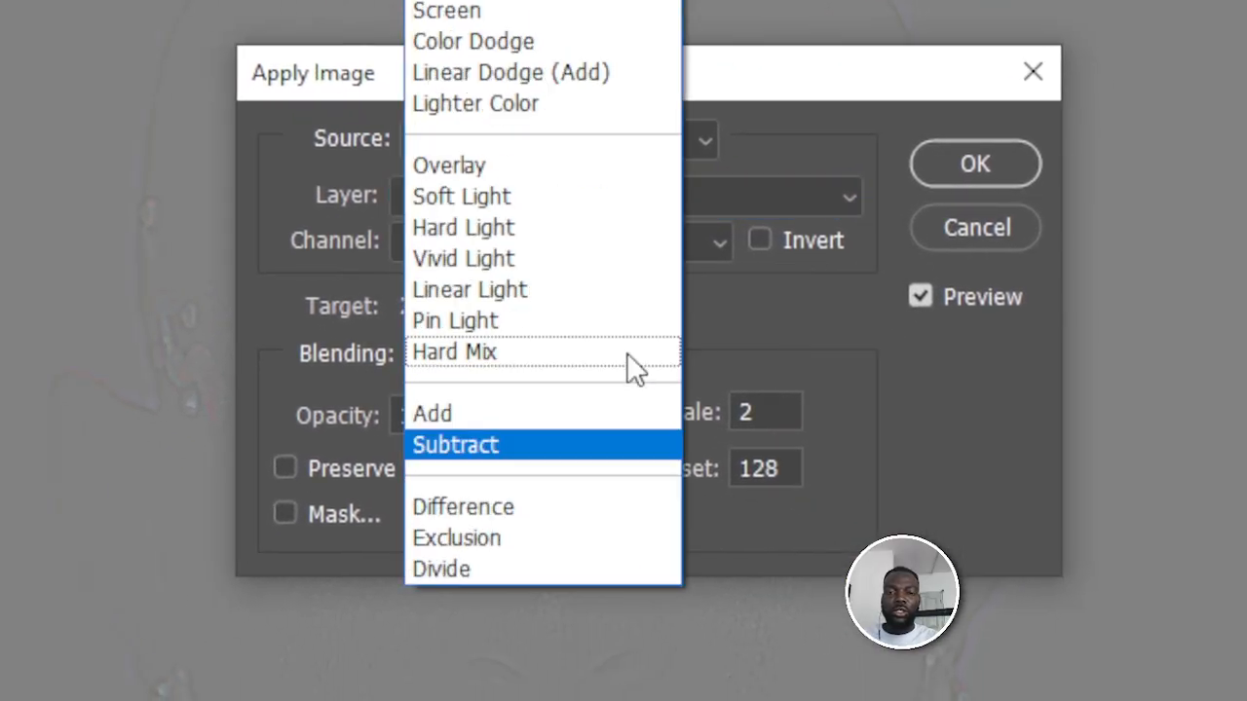
left_click(556, 449)
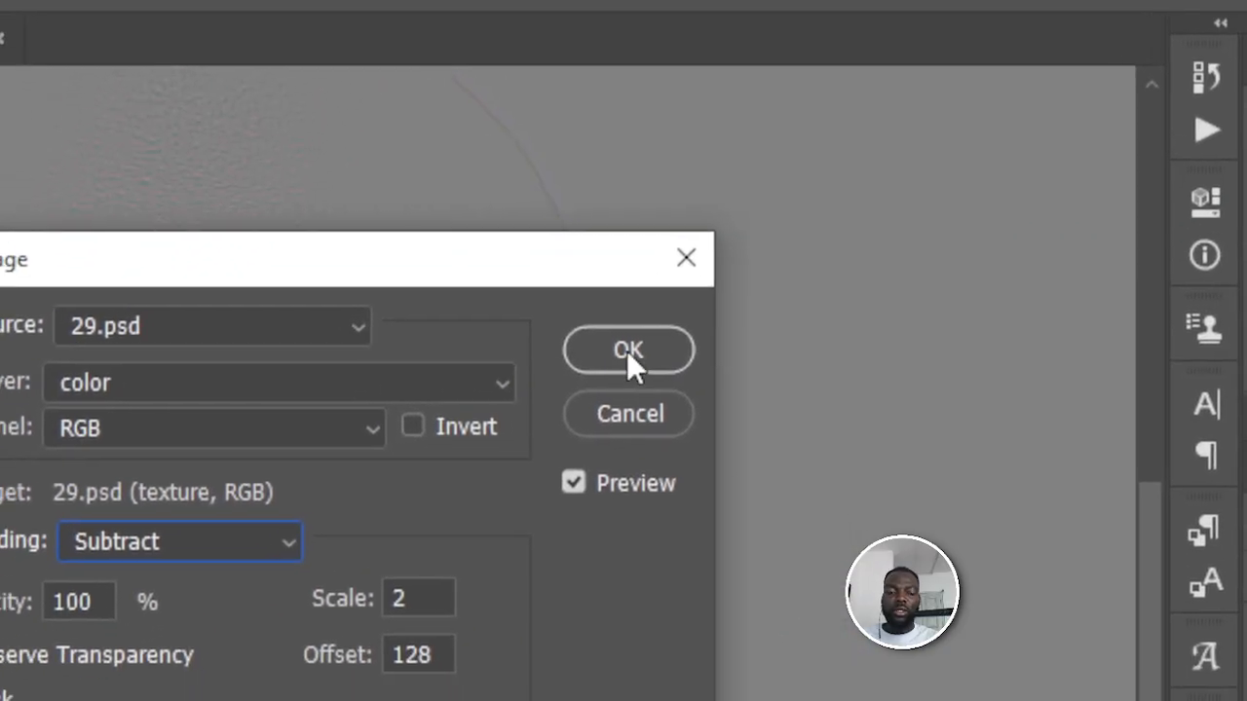
left_click(626, 350)
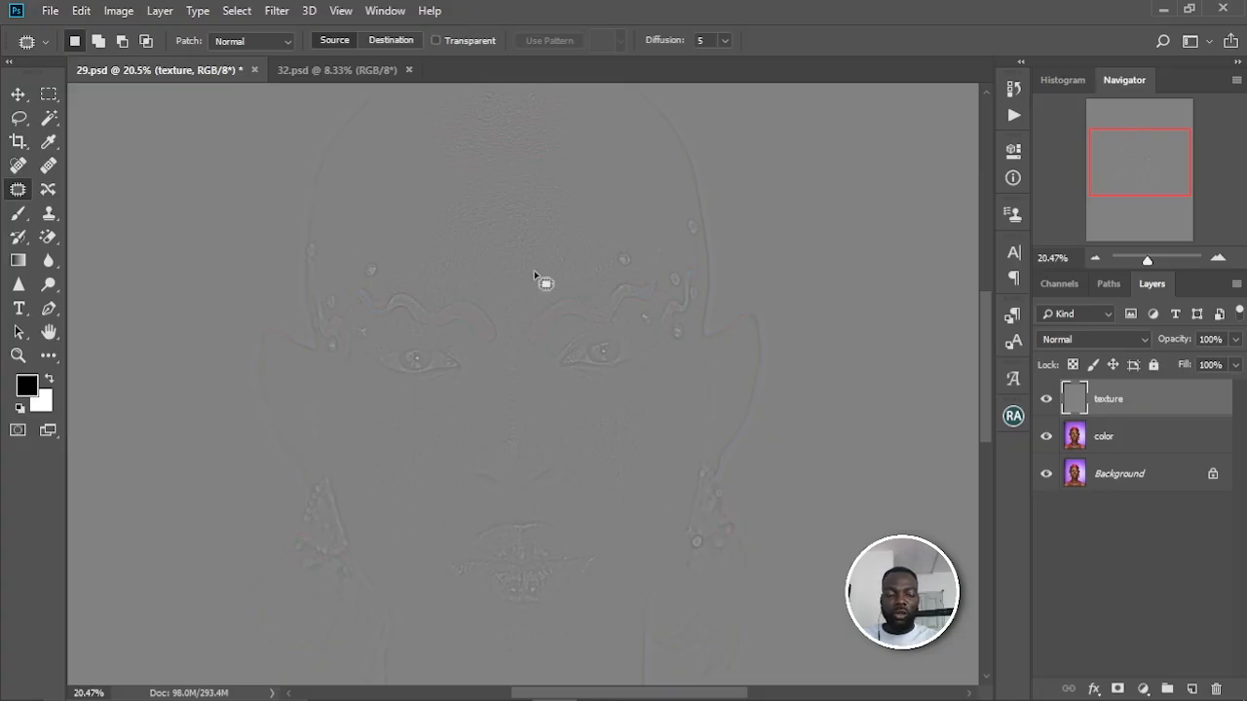
- Set the texture layer's blend mode to Linear Light and view the whole portrait
scroll(535, 275, "down", 2)
scroll(535, 275, "down", 3)
scroll(535, 275, "up", 1)
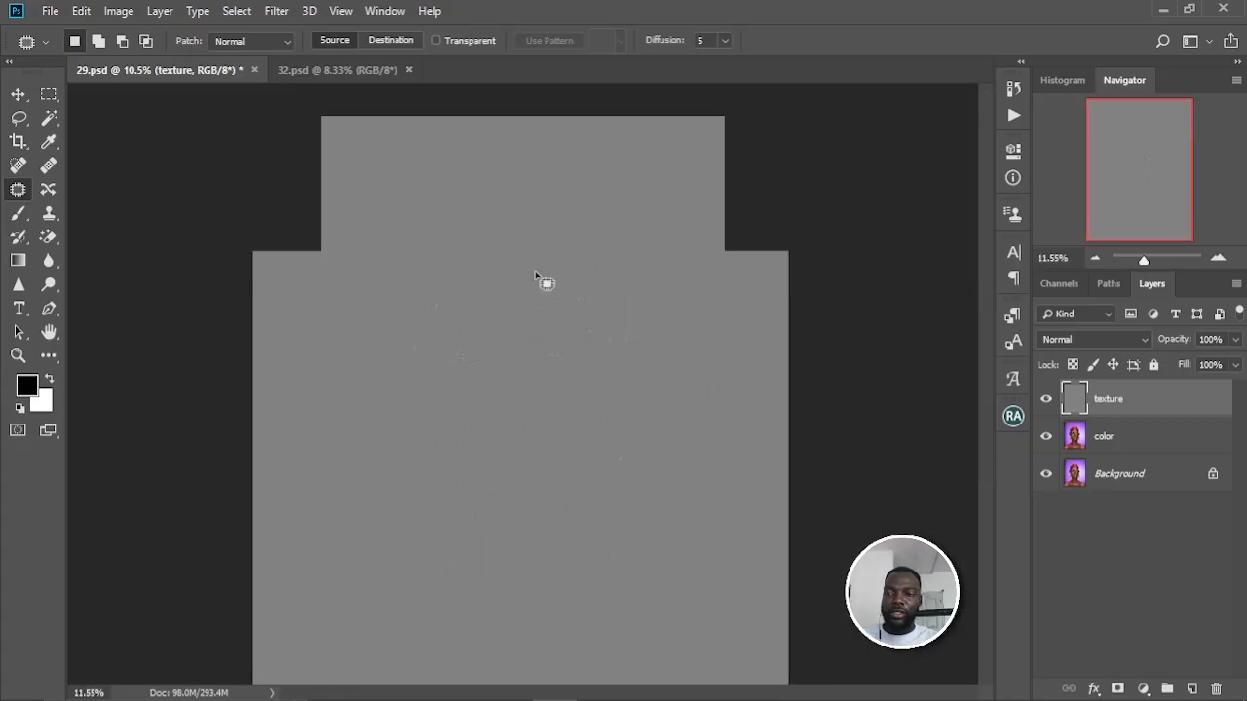
scroll(535, 275, "up", 1)
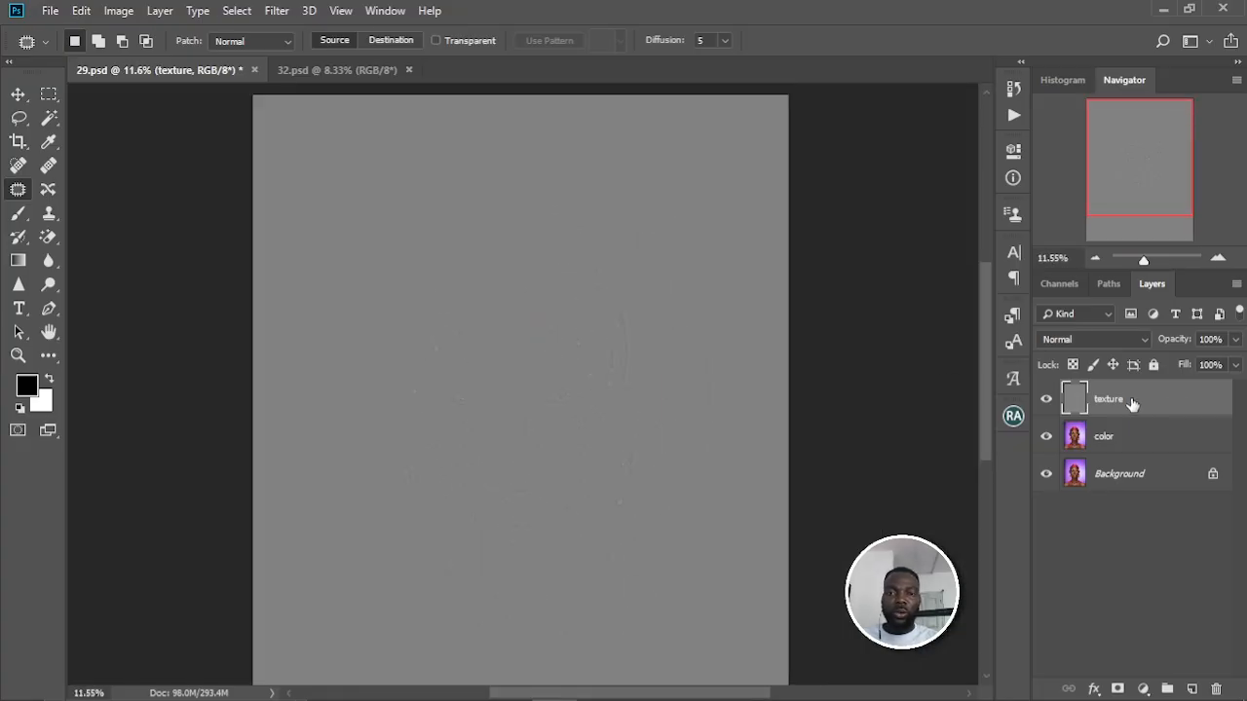
left_click(1140, 339)
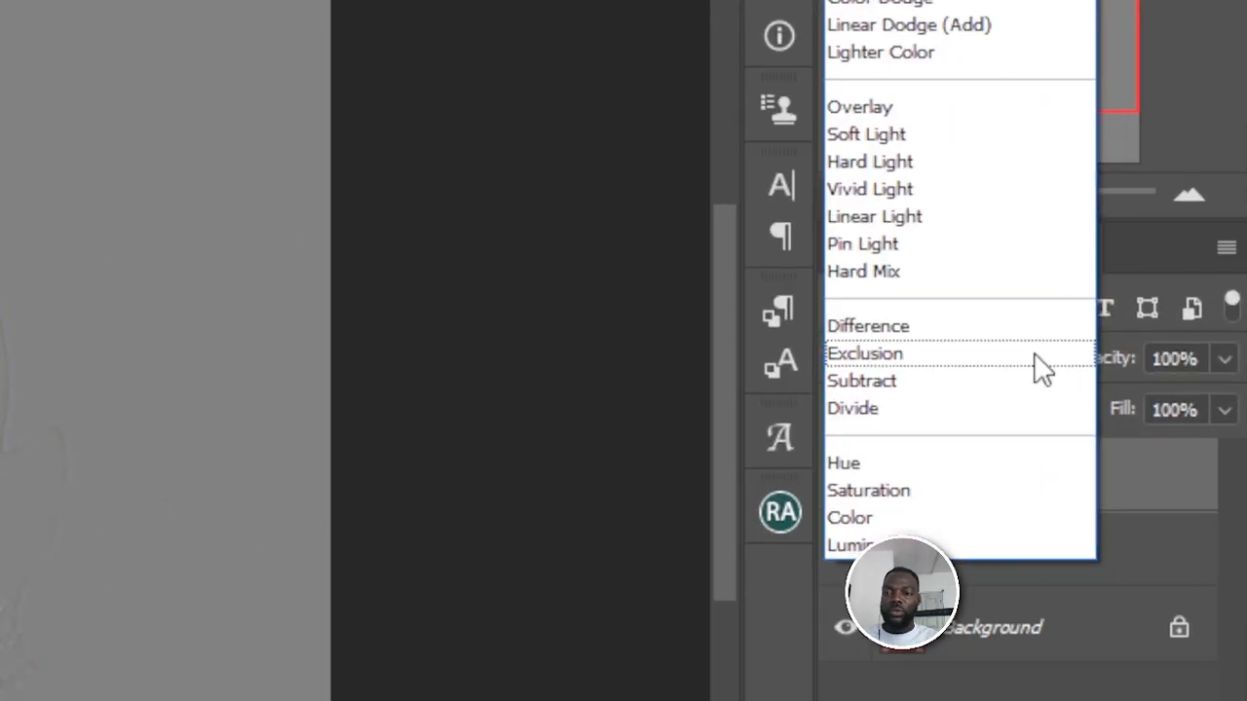
left_click(931, 239)
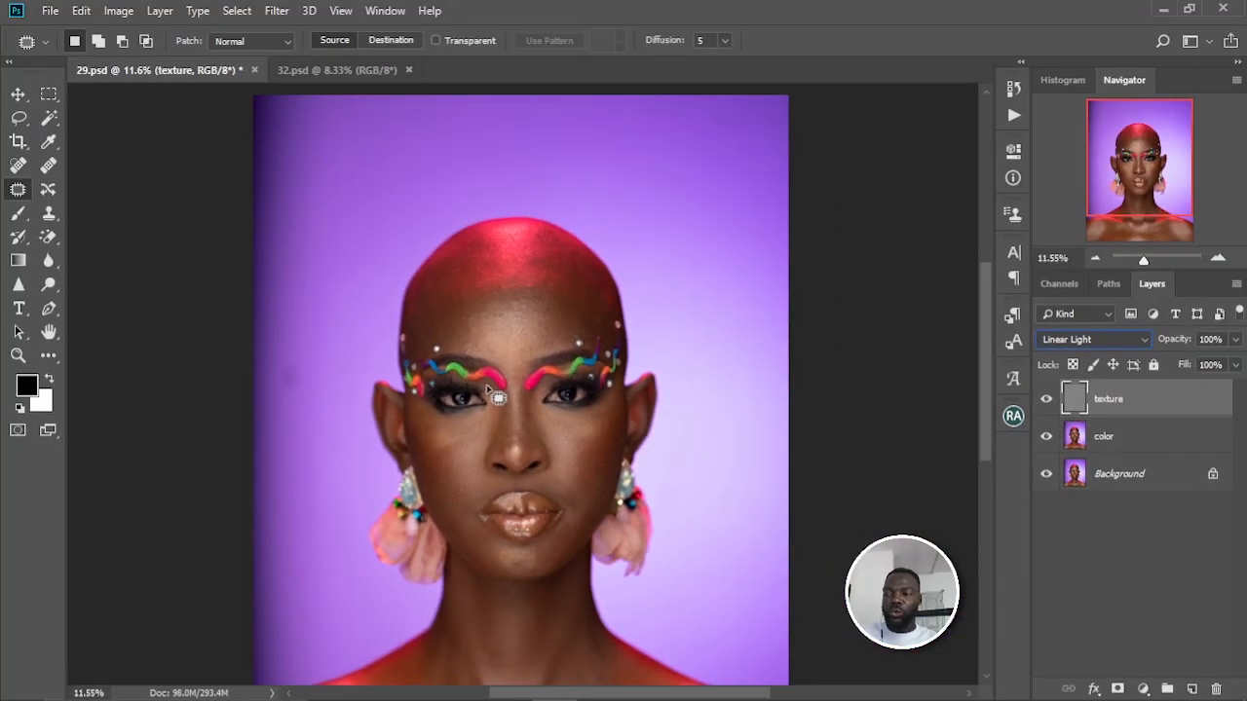
scroll(497, 396, "down", 2)
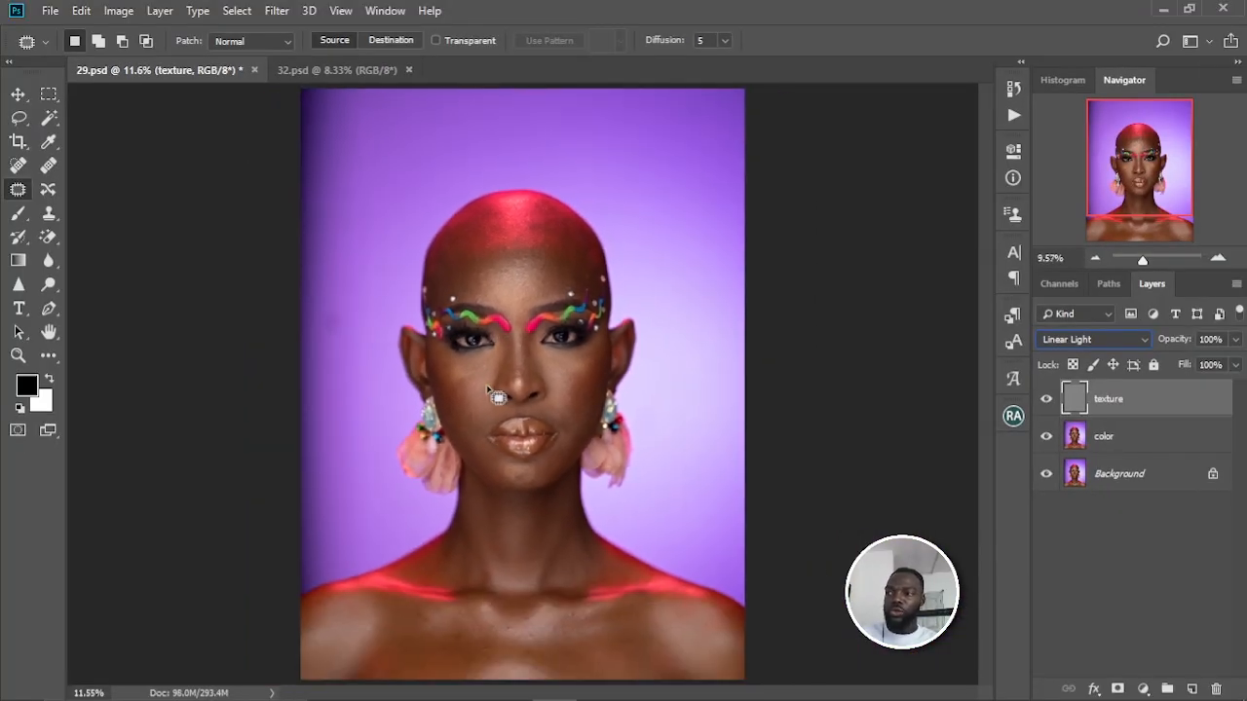
- Group the texture and color layers together
left_click(1127, 442, "shift")
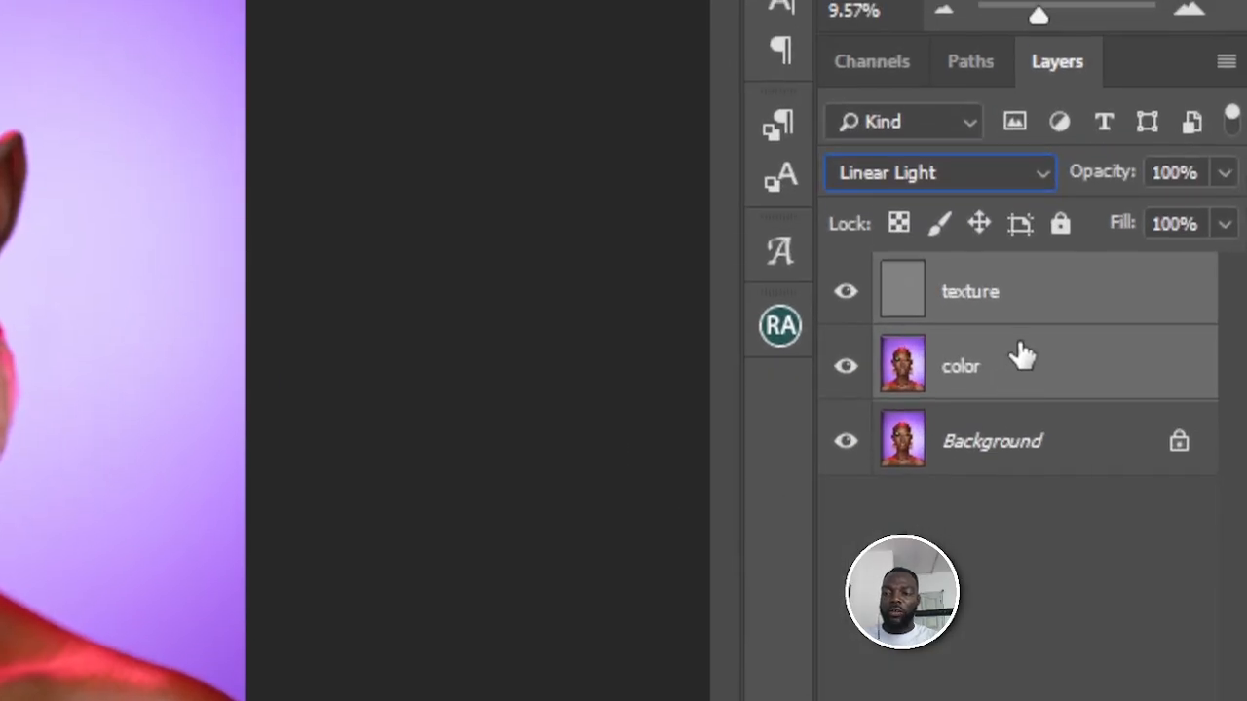
left_click(1007, 353)
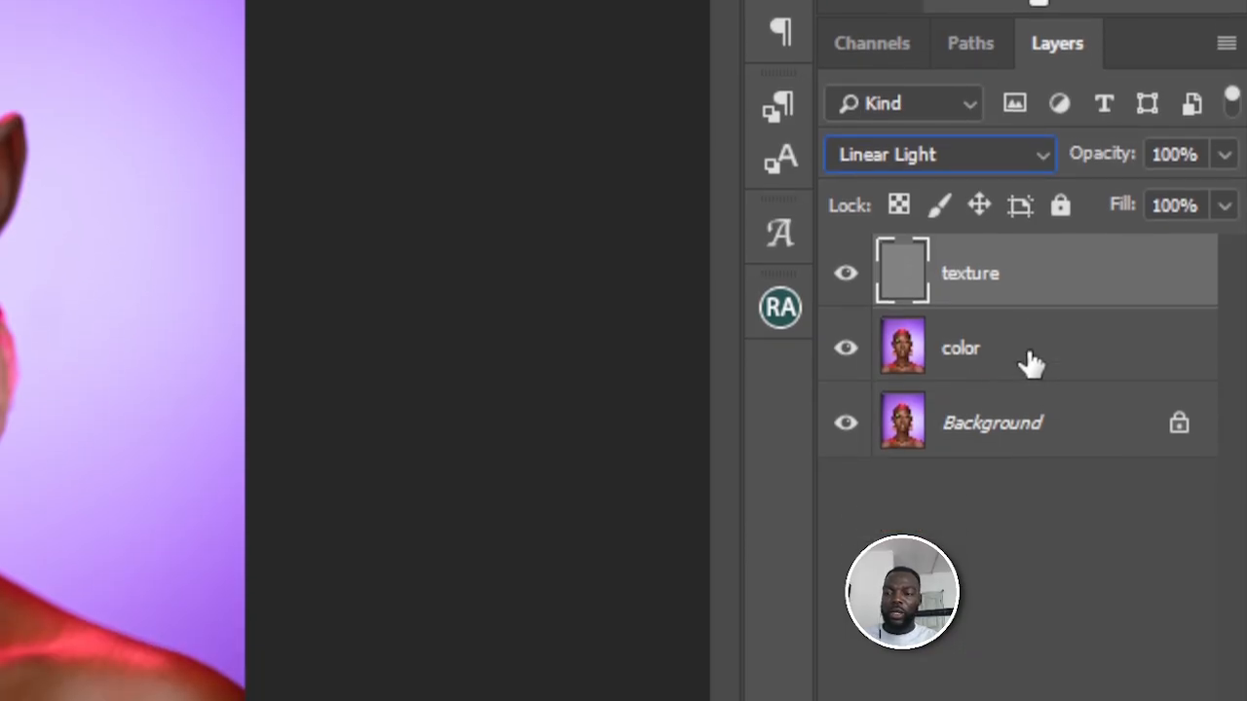
left_click(1031, 446, "ctrl")
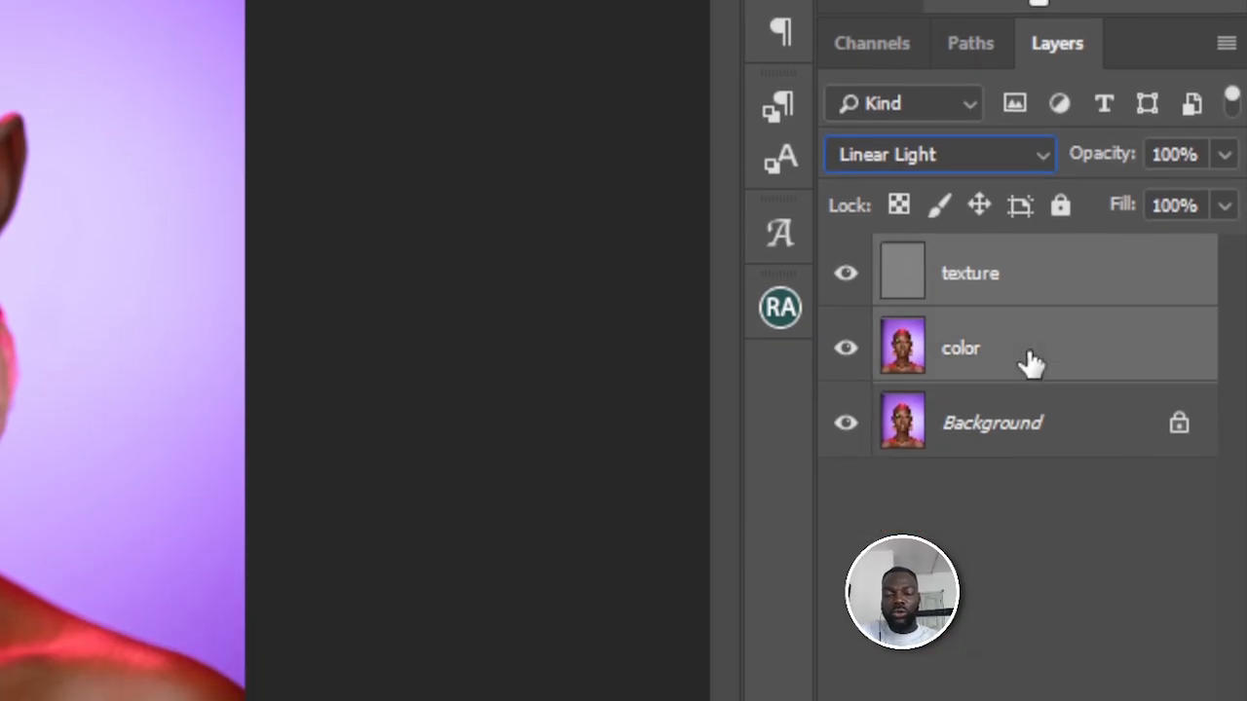
key("ctrl+g")
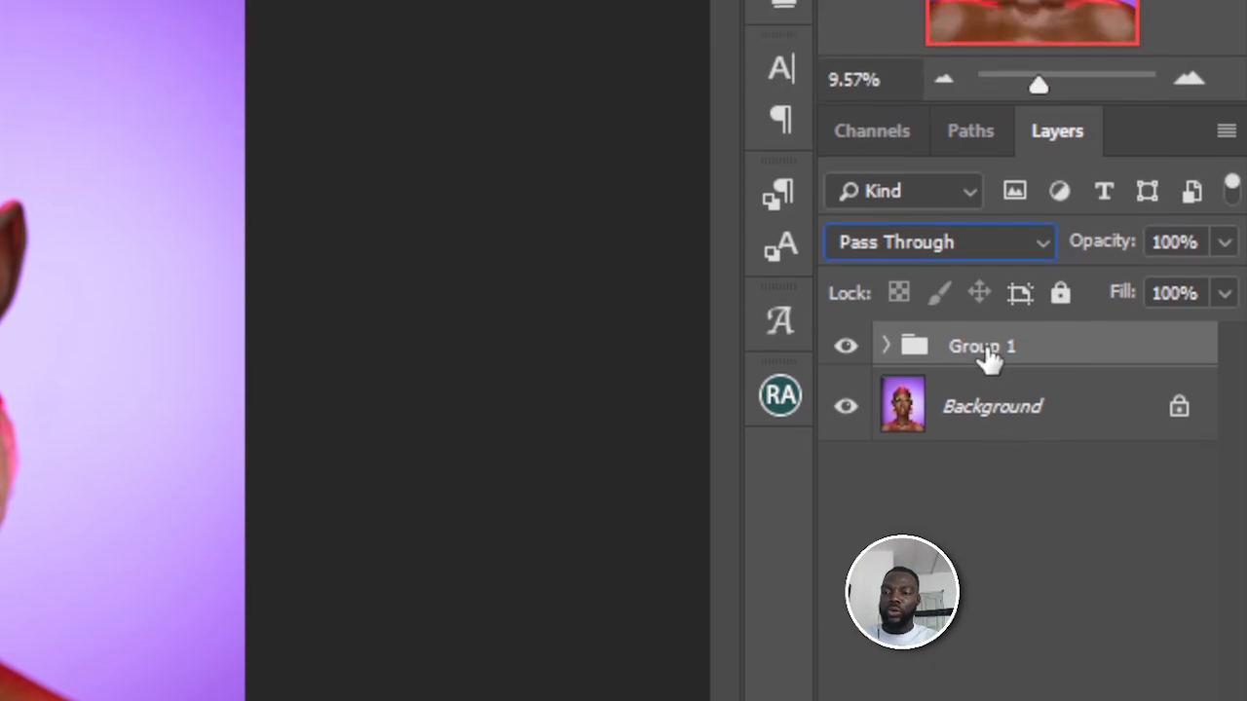
- Rename the layer group to "fs" and expand it to show the texture and color layers
double_click(986, 261)
key("BackSpace")
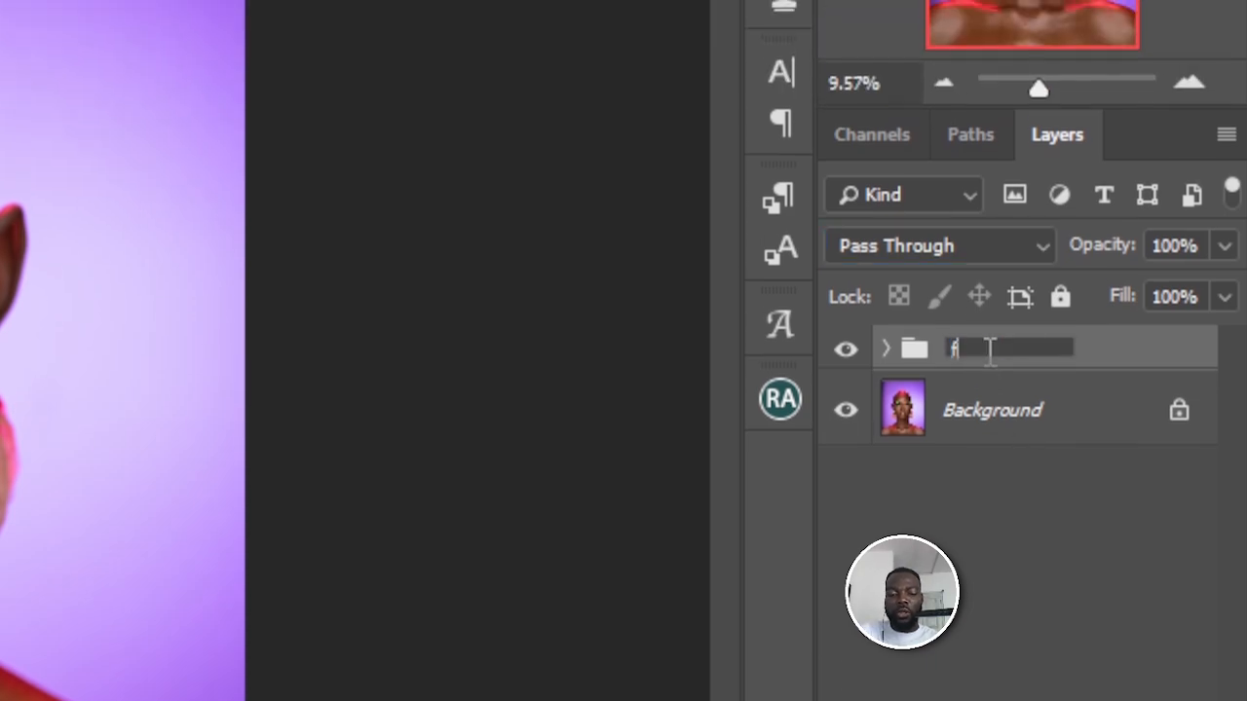
type("fs")
key("Return")
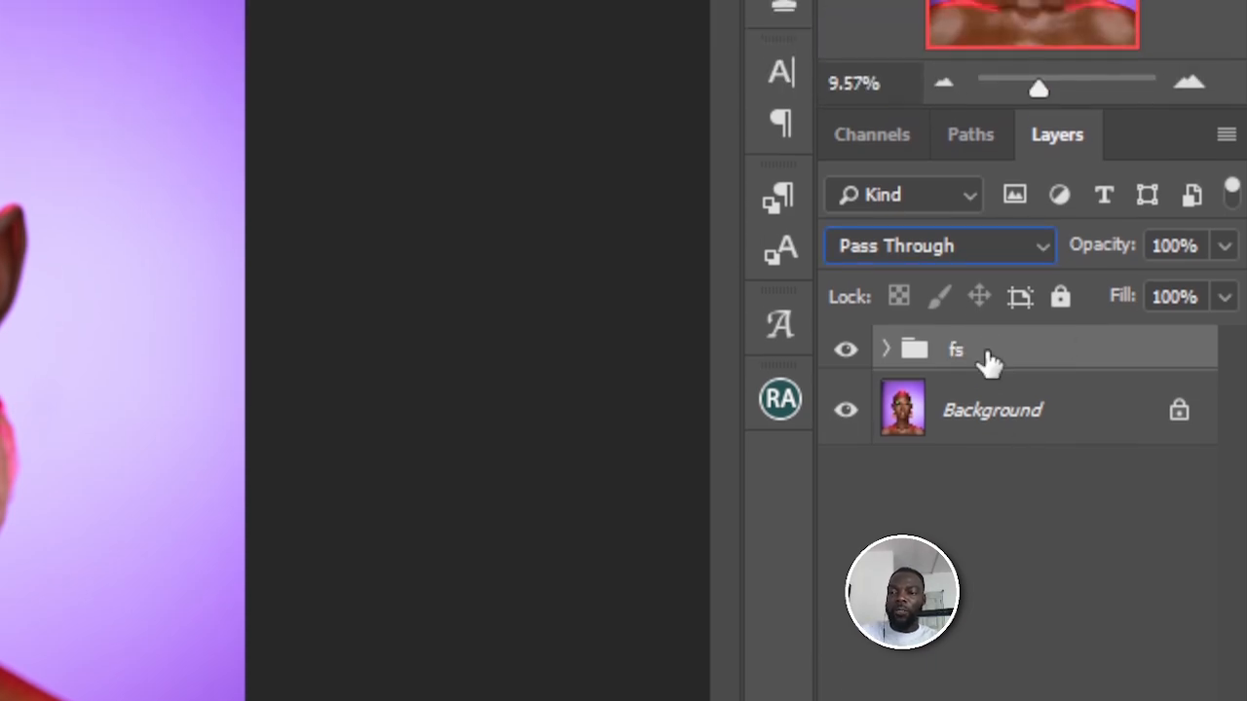
left_click(887, 349)
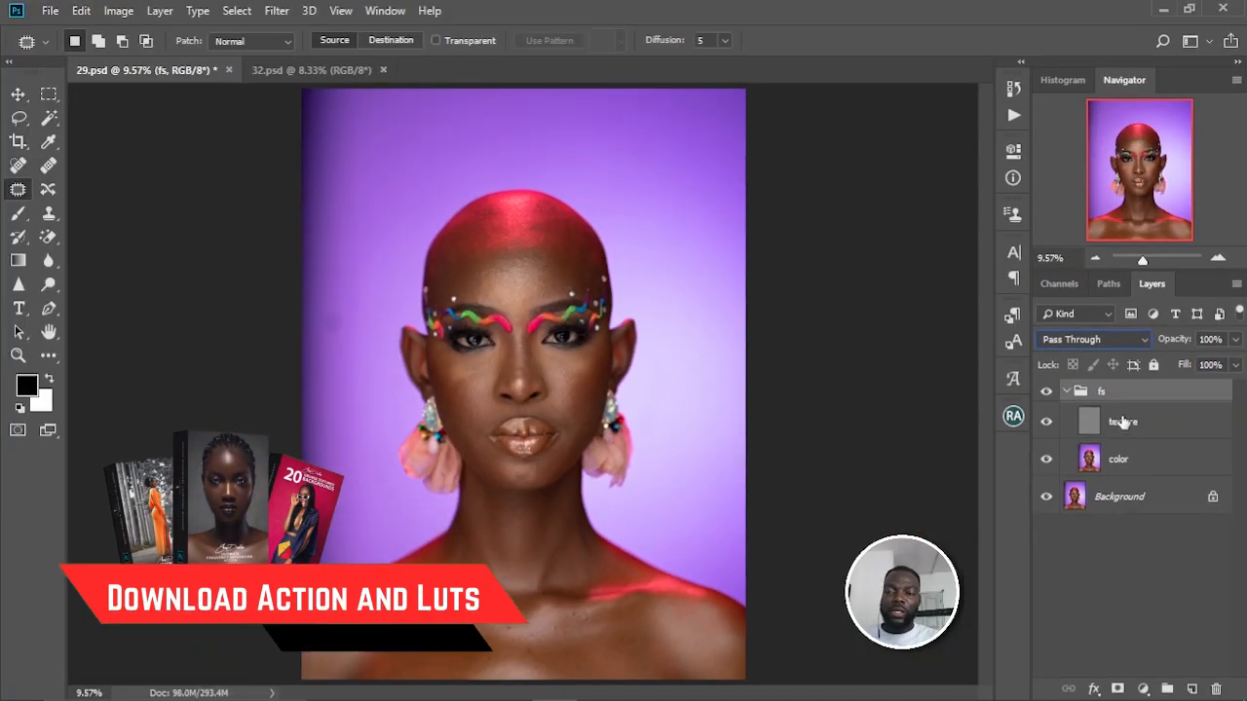
- Look through the saved frequency separation actions and select the color layer in the fs group
left_click(1013, 115)
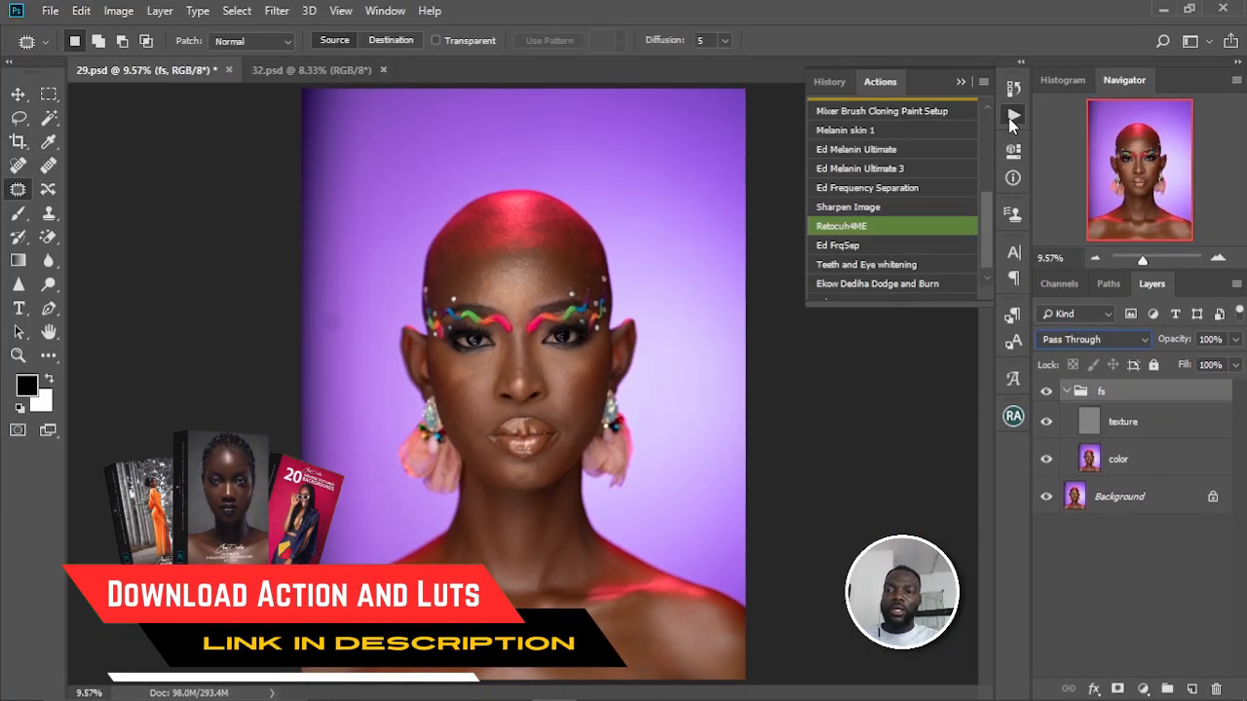
left_click_drag(987, 206, 989, 237)
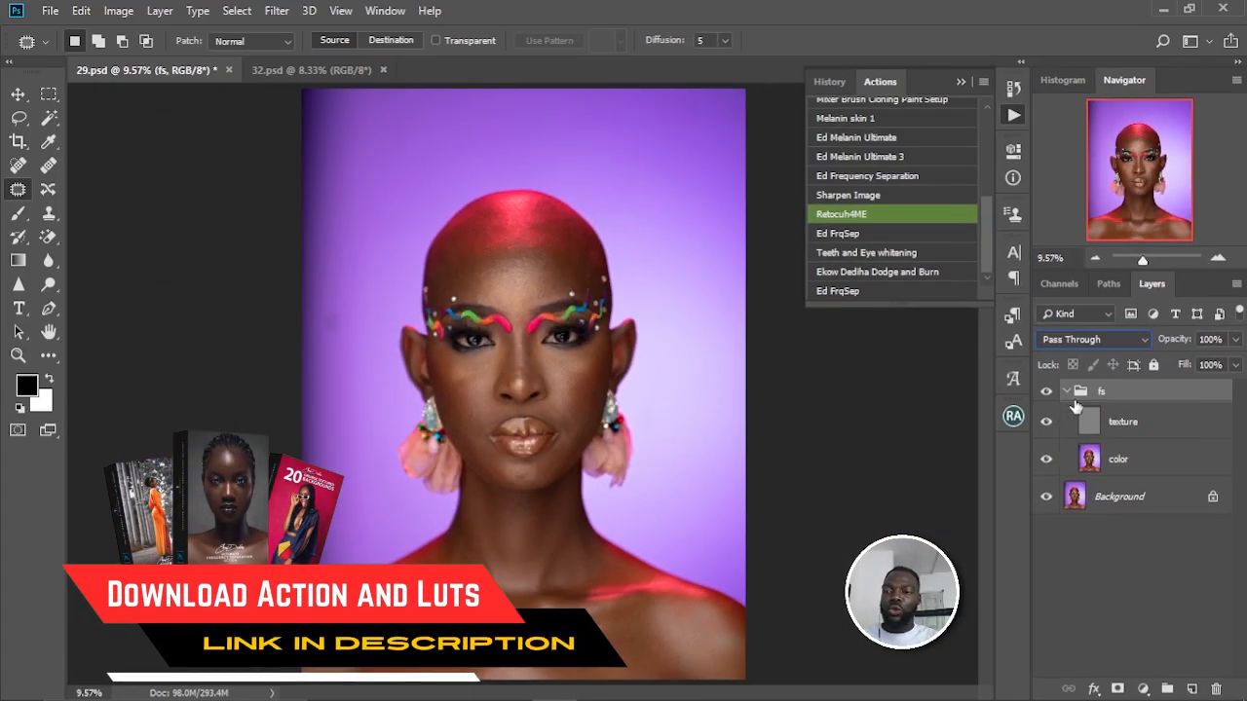
left_click(1130, 459)
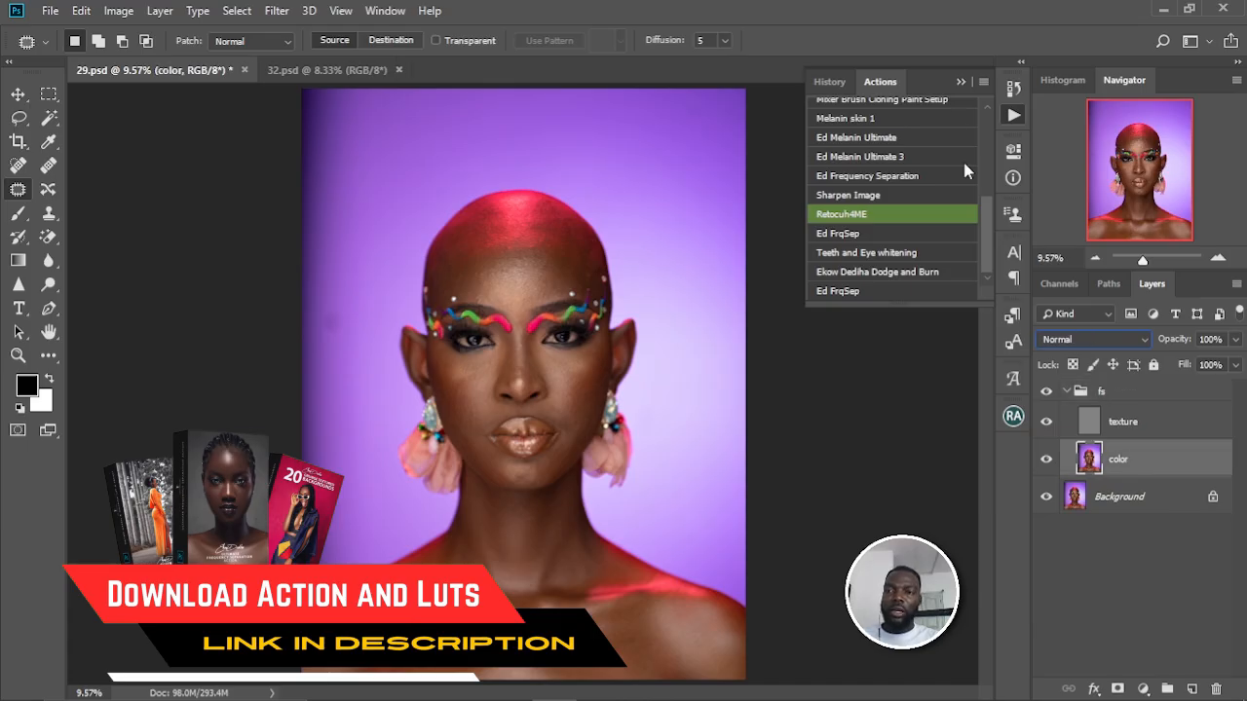
left_click(959, 83)
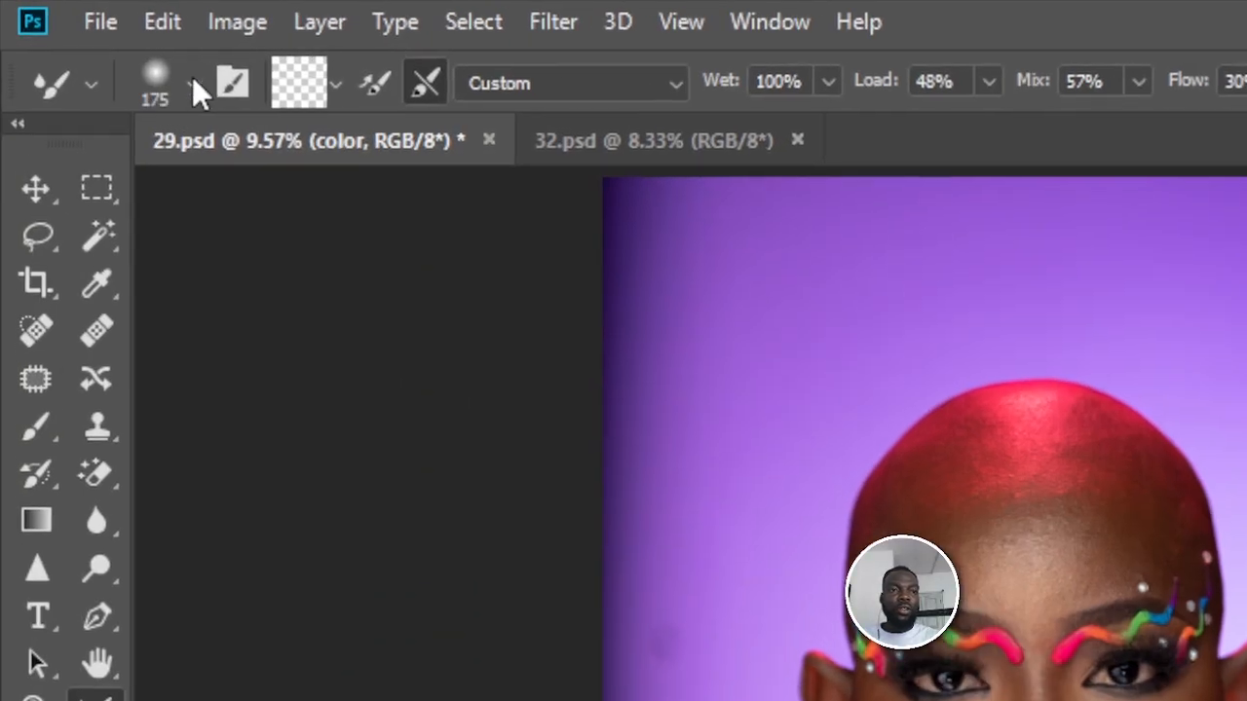
- Set up the soft round Mixer Brush with a clean brush load and the Custom blending preset
left_click(194, 84)
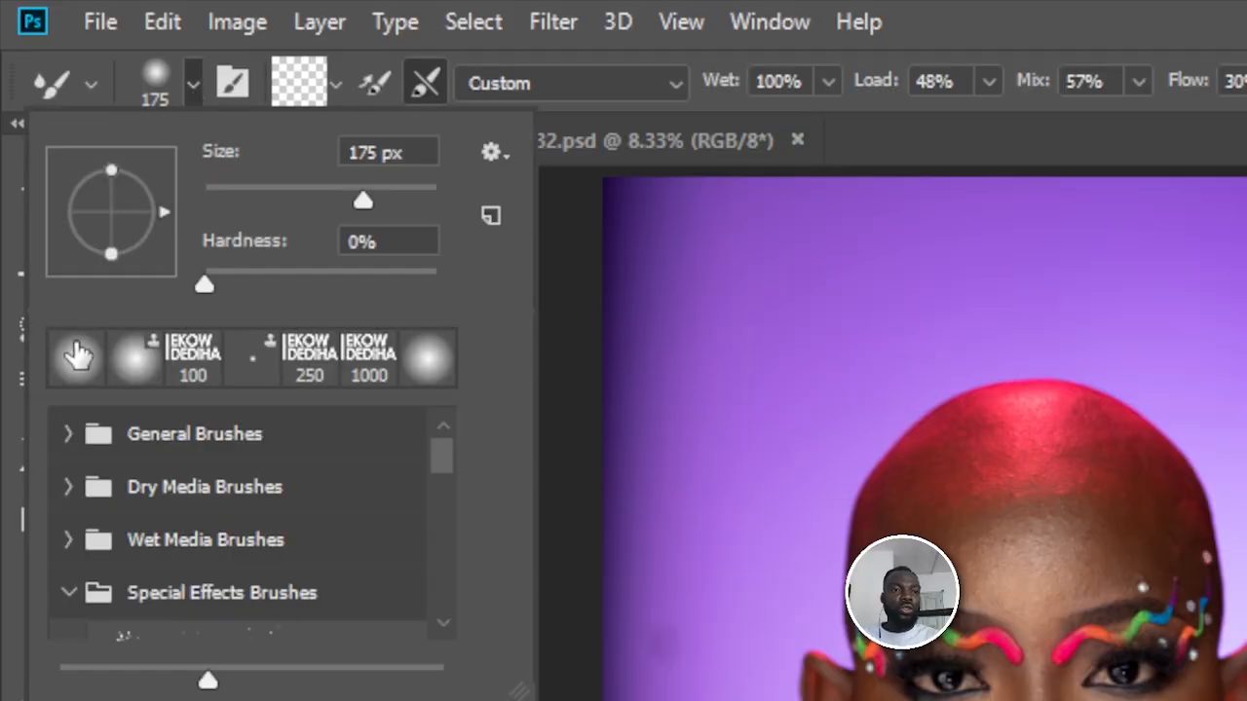
left_click(191, 80)
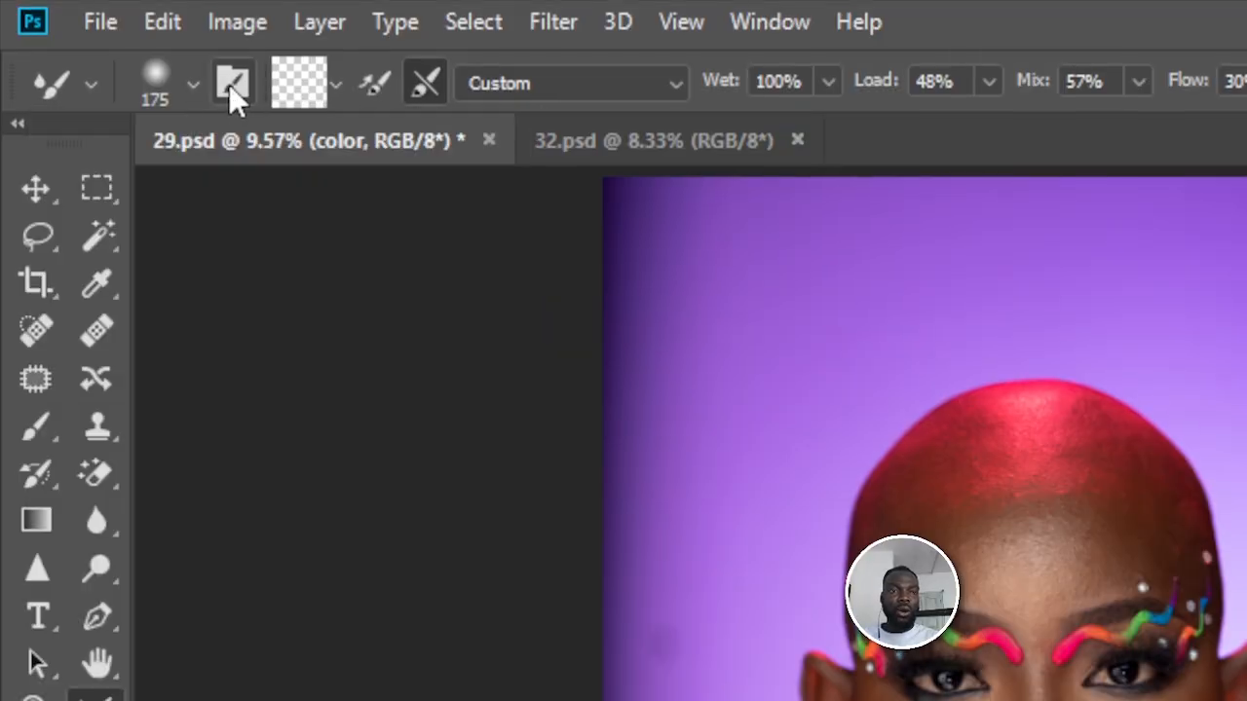
left_click(331, 84)
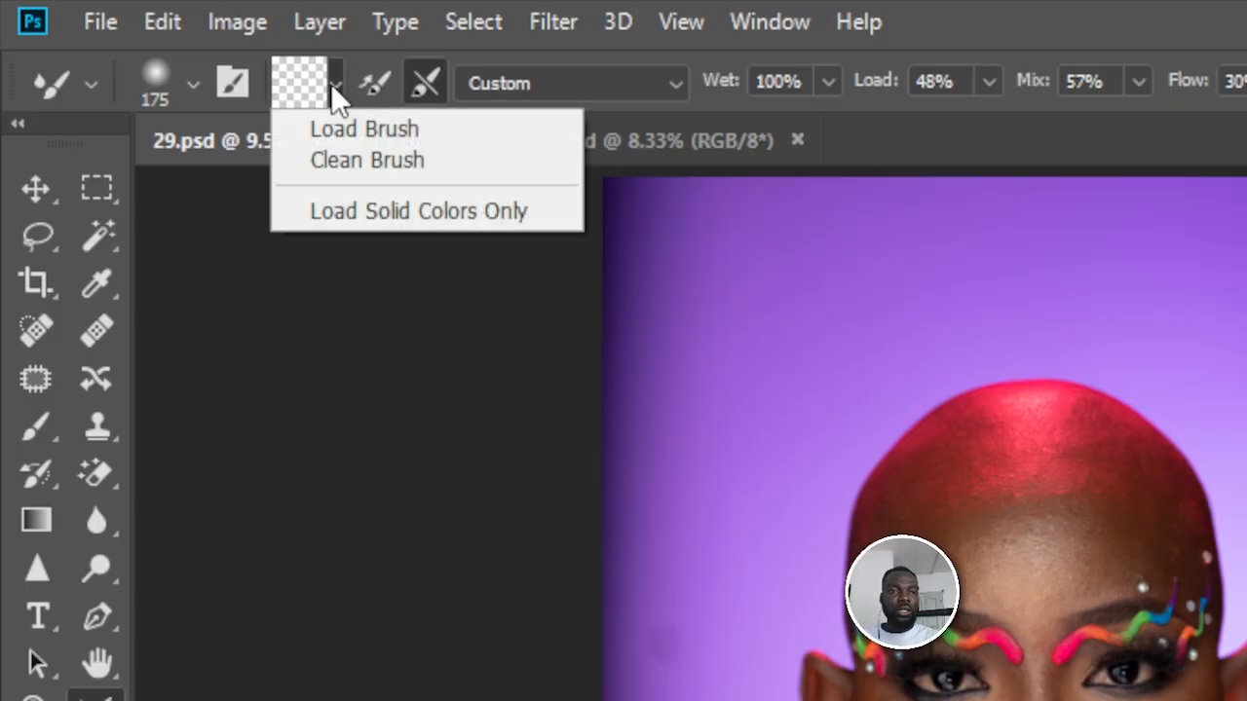
left_click(349, 159)
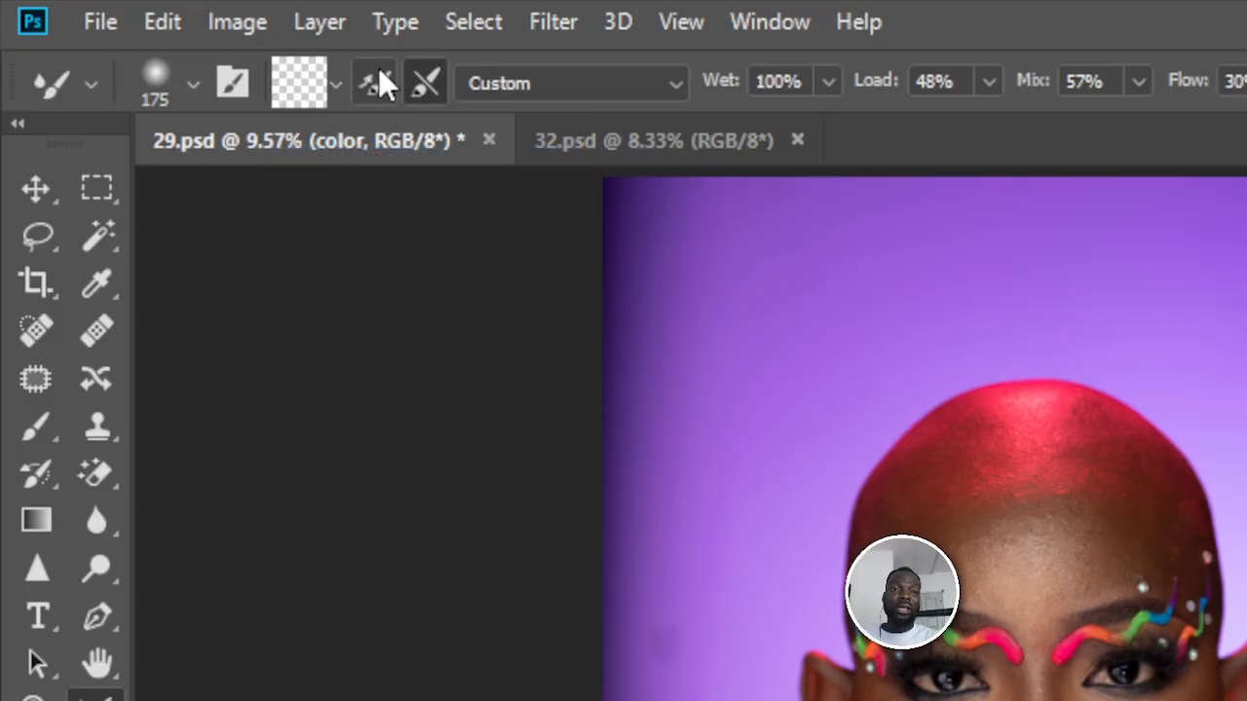
left_click(631, 88)
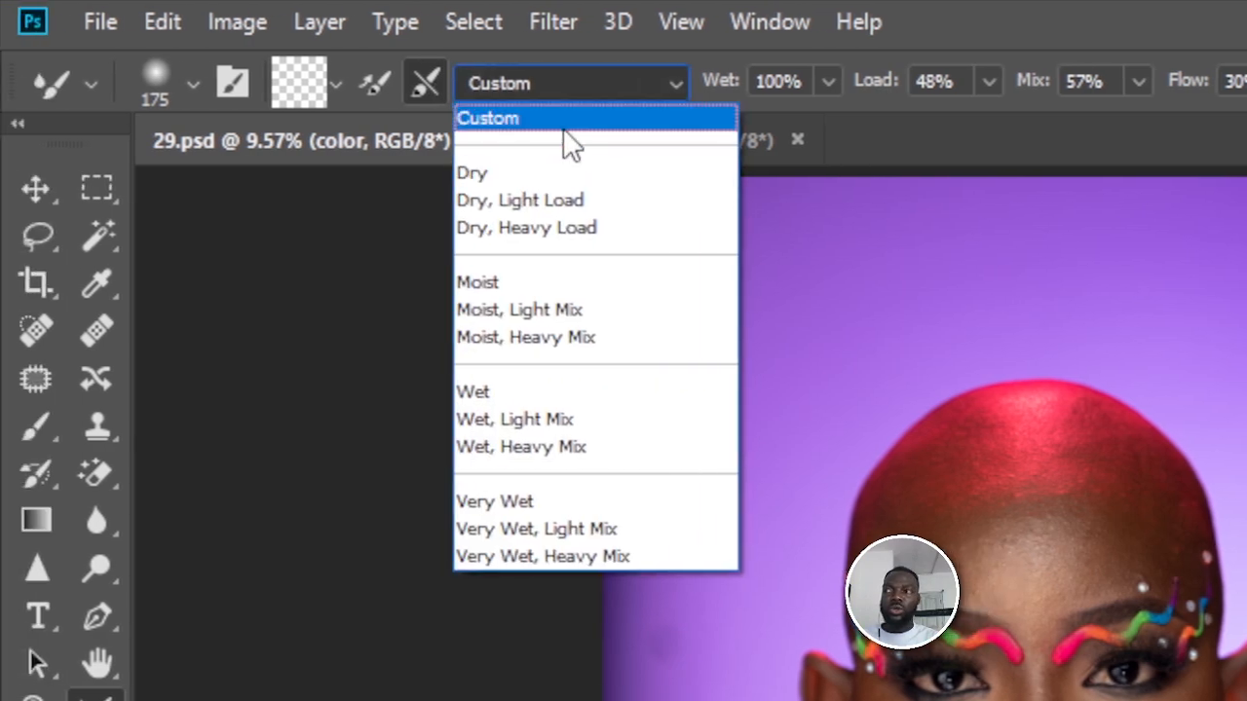
left_click(564, 129)
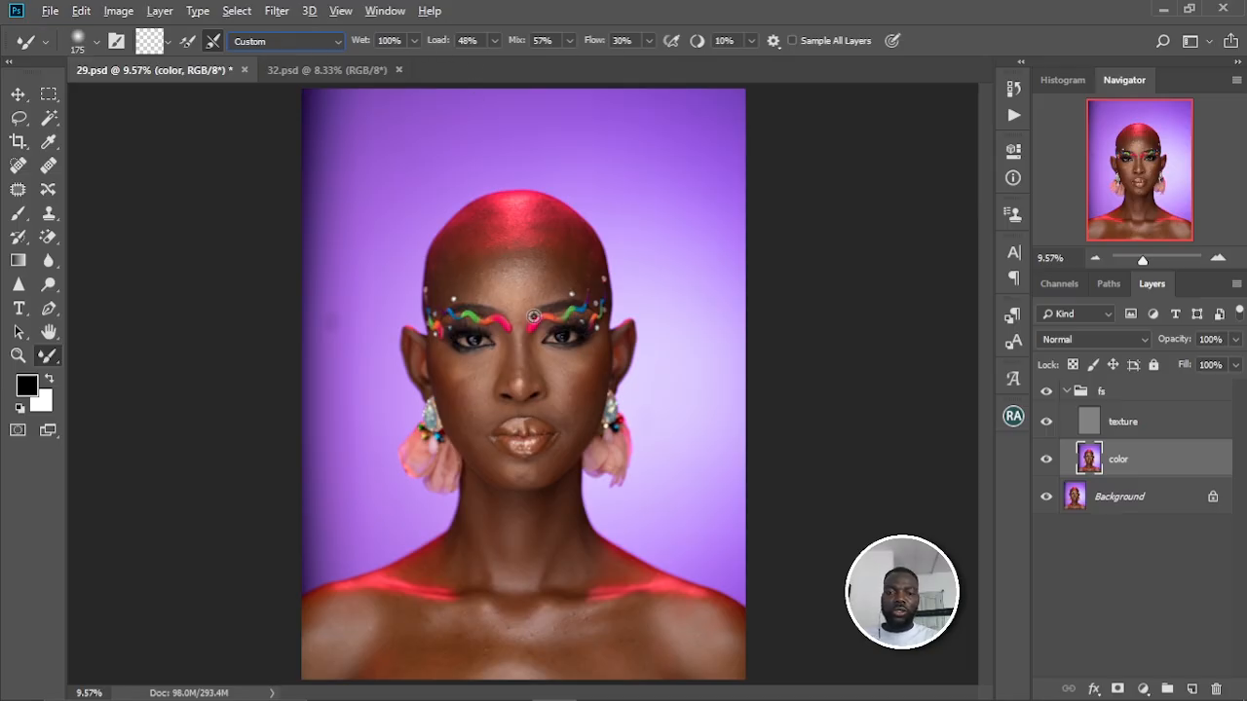
- Adjust the Mixer Brush size to 200 px for working on the forehead
scroll(527, 305, "up", 3)
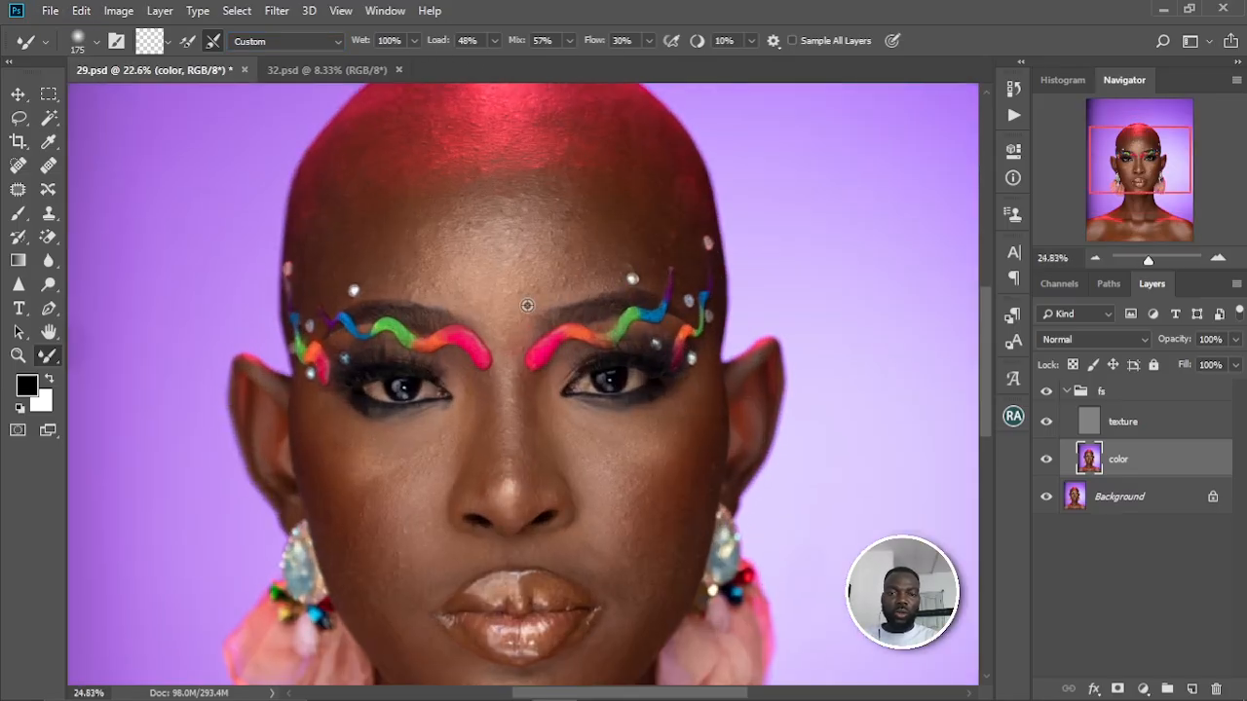
scroll(527, 305, "up", 1)
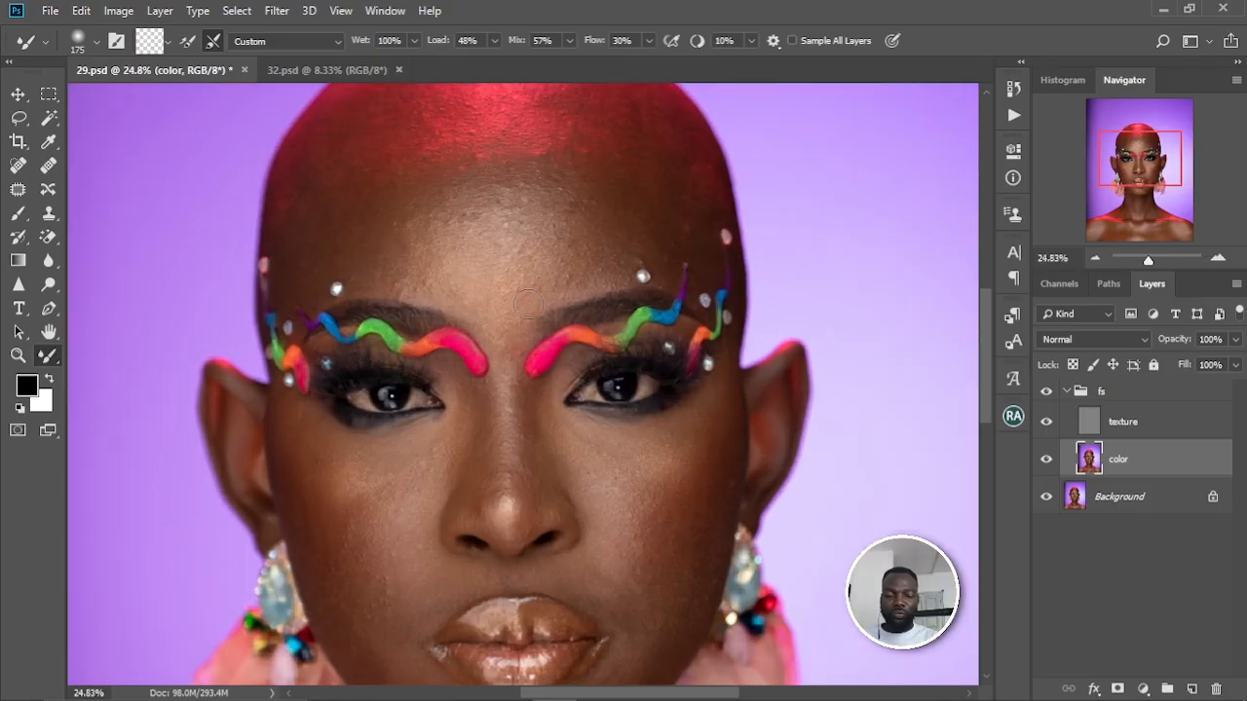
left_click_drag(498, 277, 521, 246)
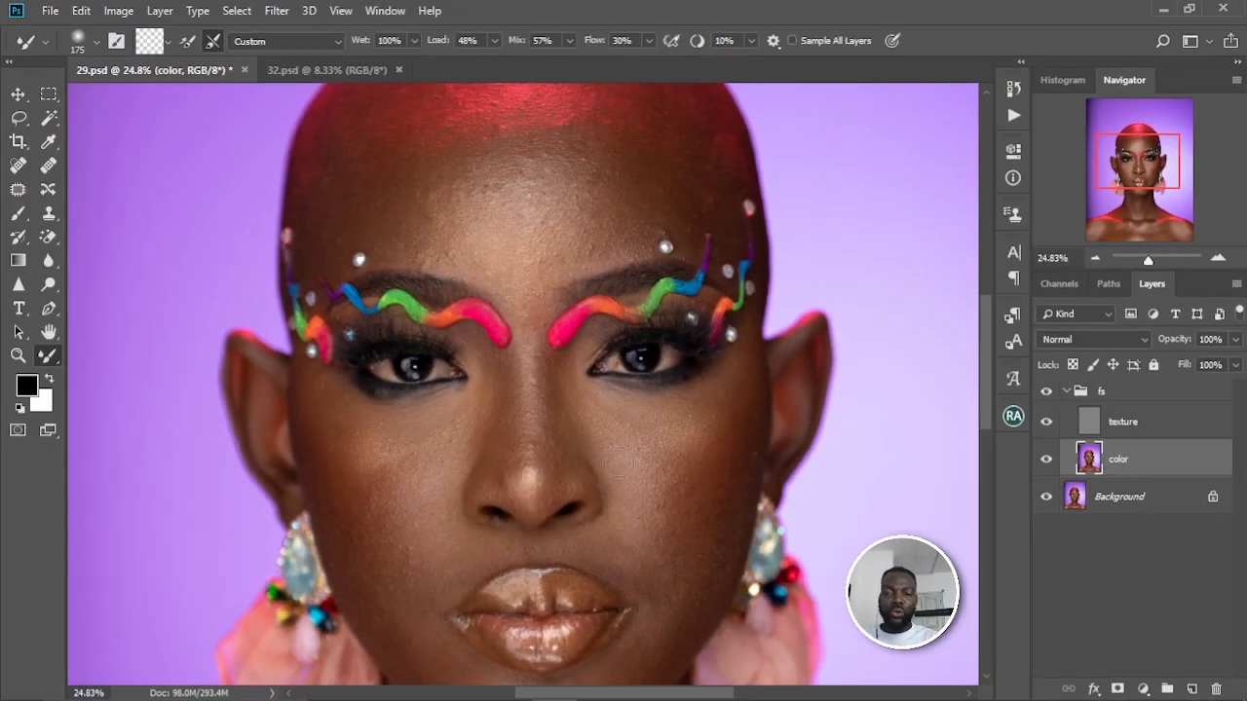
scroll(541, 356, "up", 3)
scroll(540, 357, "down", 3)
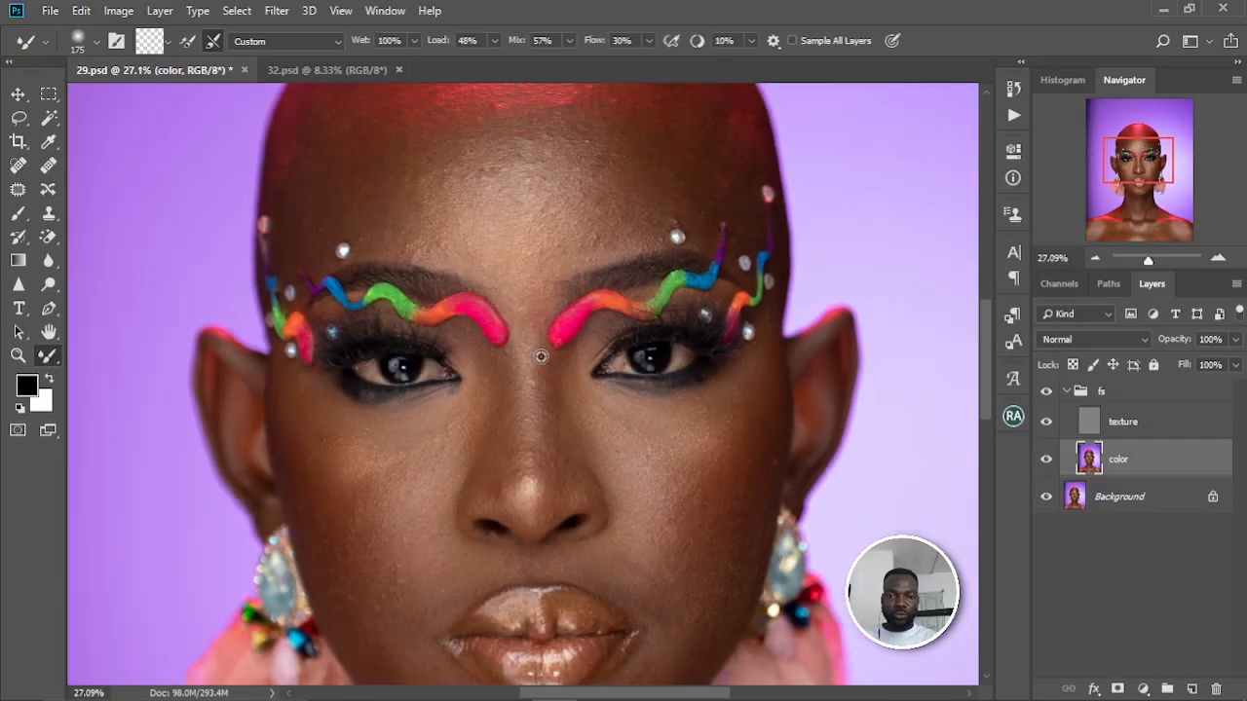
scroll(545, 303, "up", 3)
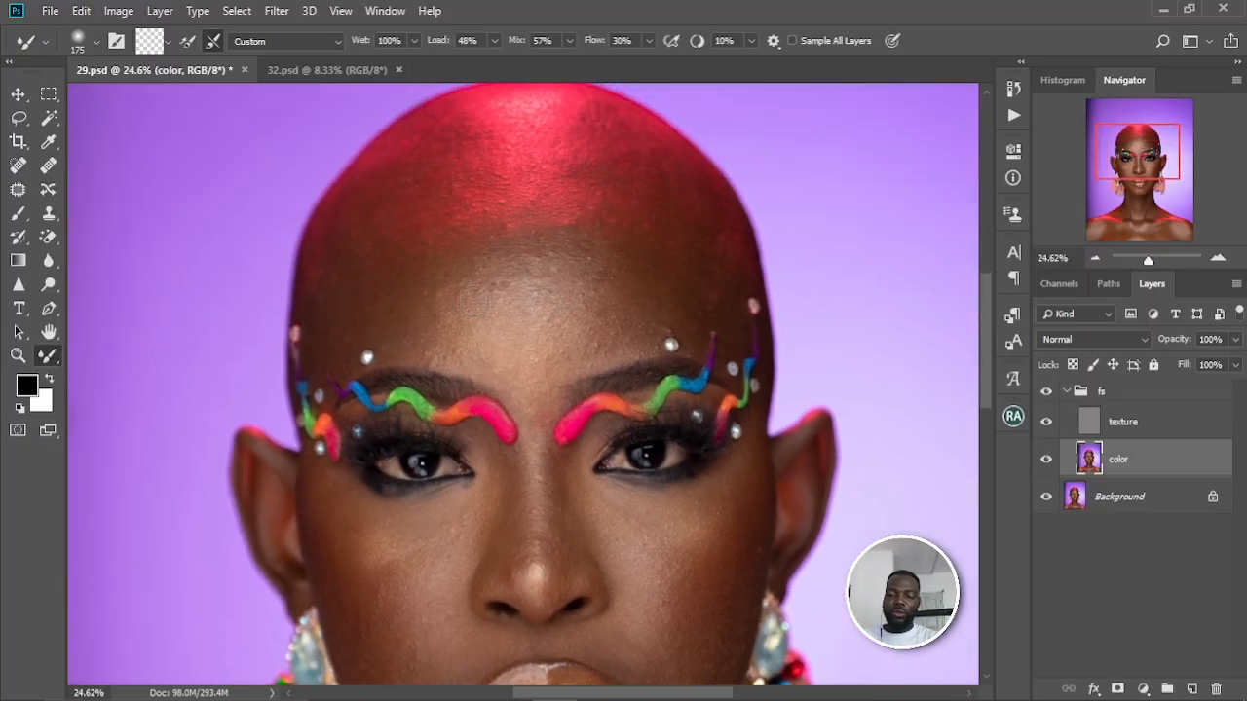
key("bracketright")
key("bracketright")
key("bracketright")
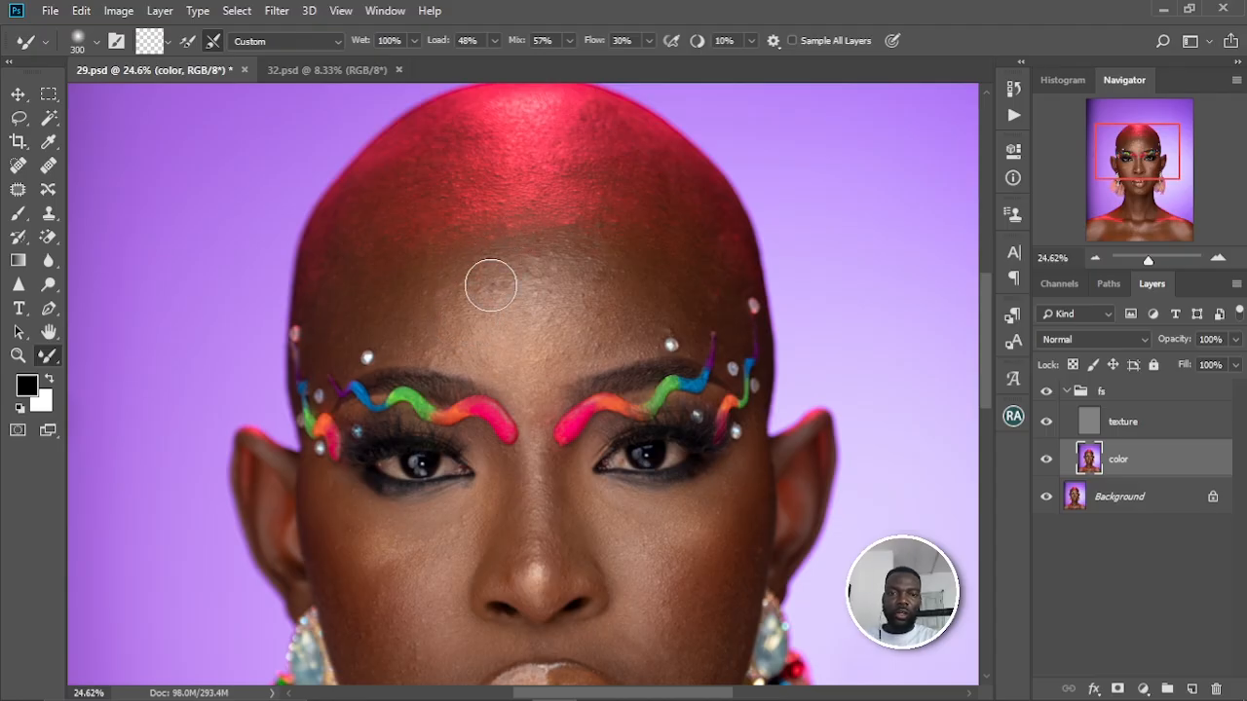
key("bracketright")
key("bracketright")
key("bracketleft")
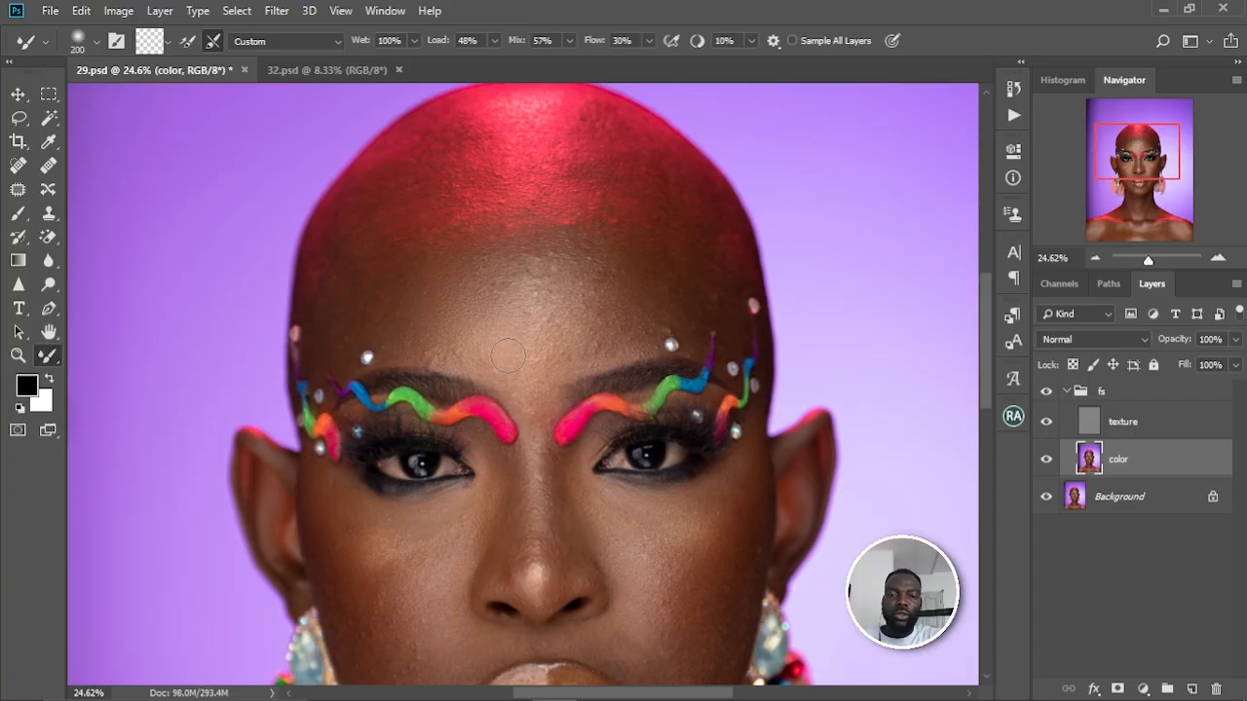
- Blend the uneven skin tones across the forehead on the color layer, using Mixer Brush sizes of 300 to 400 px
key("bracketright")
key("bracketright")
key("bracketright")
key("bracketright")
key("bracketleft")
key("bracketleft")
key("bracketleft")
key("bracketleft")
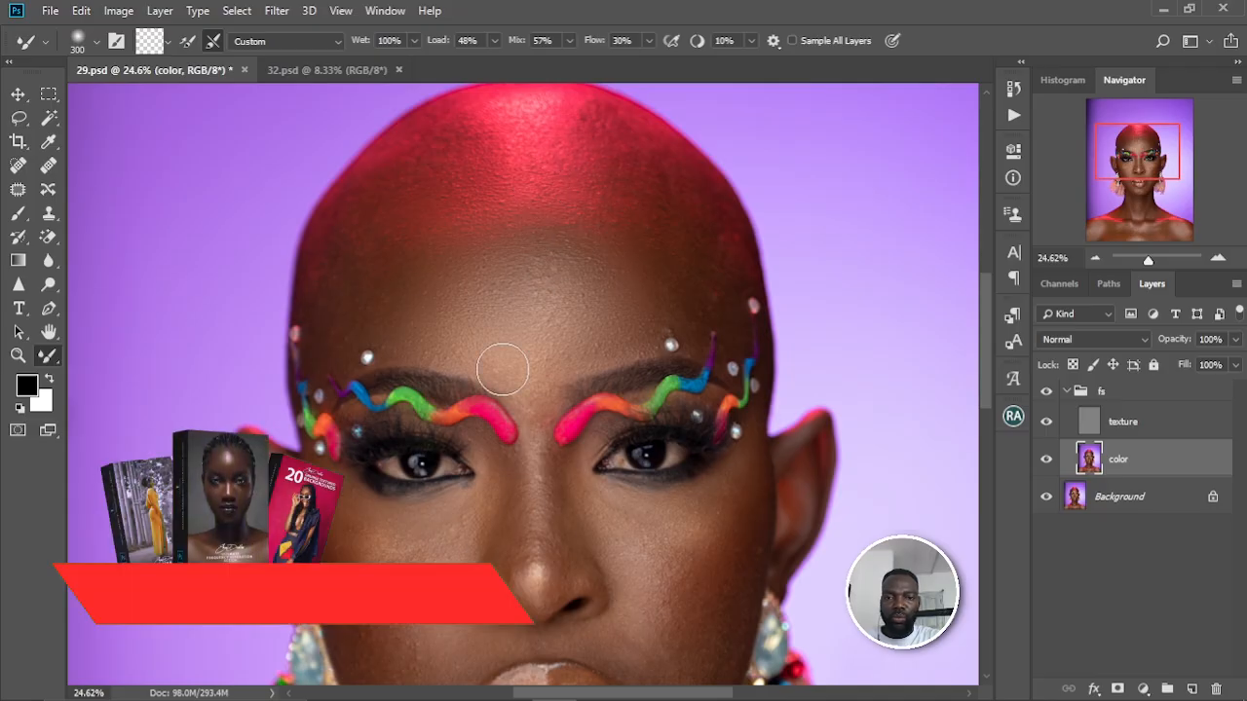
key("bracketleft")
key("bracketright")
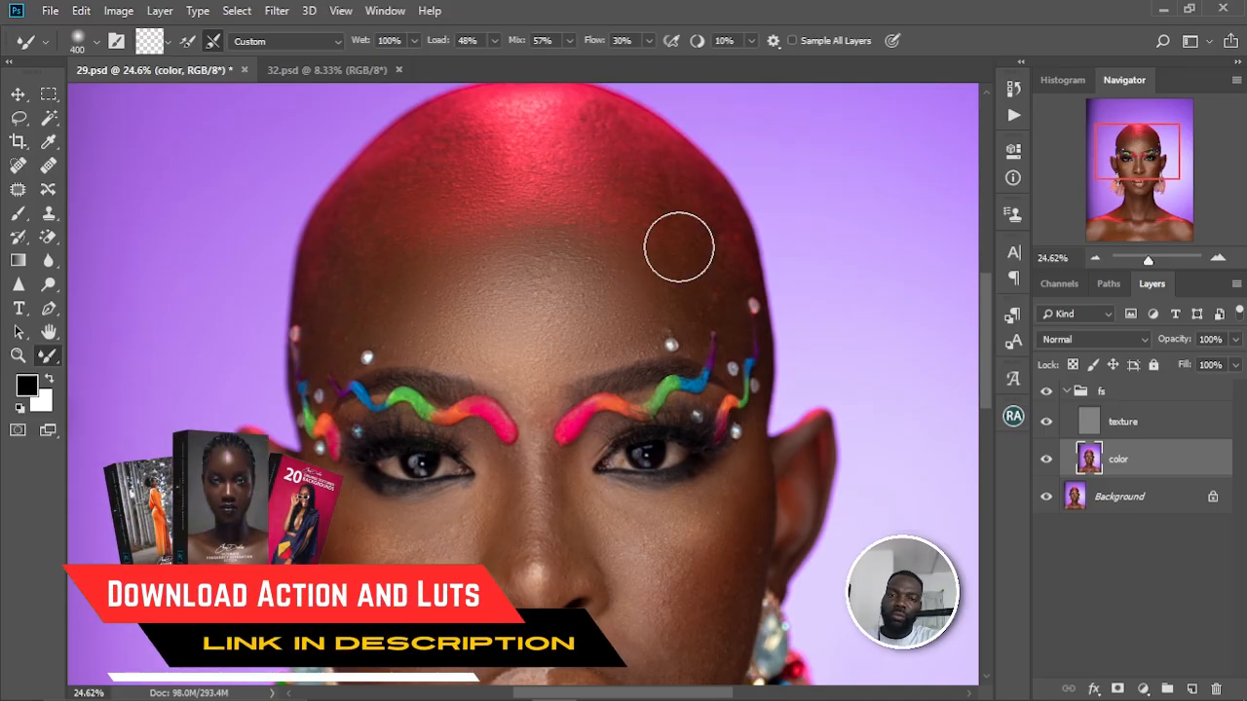
- Blend the sides of the forehead near the temples, using a 150 px brush beside the gems and 300 px on open skin
key("bracketleft")
key("bracketleft")
key("bracketleft")
key("bracketleft")
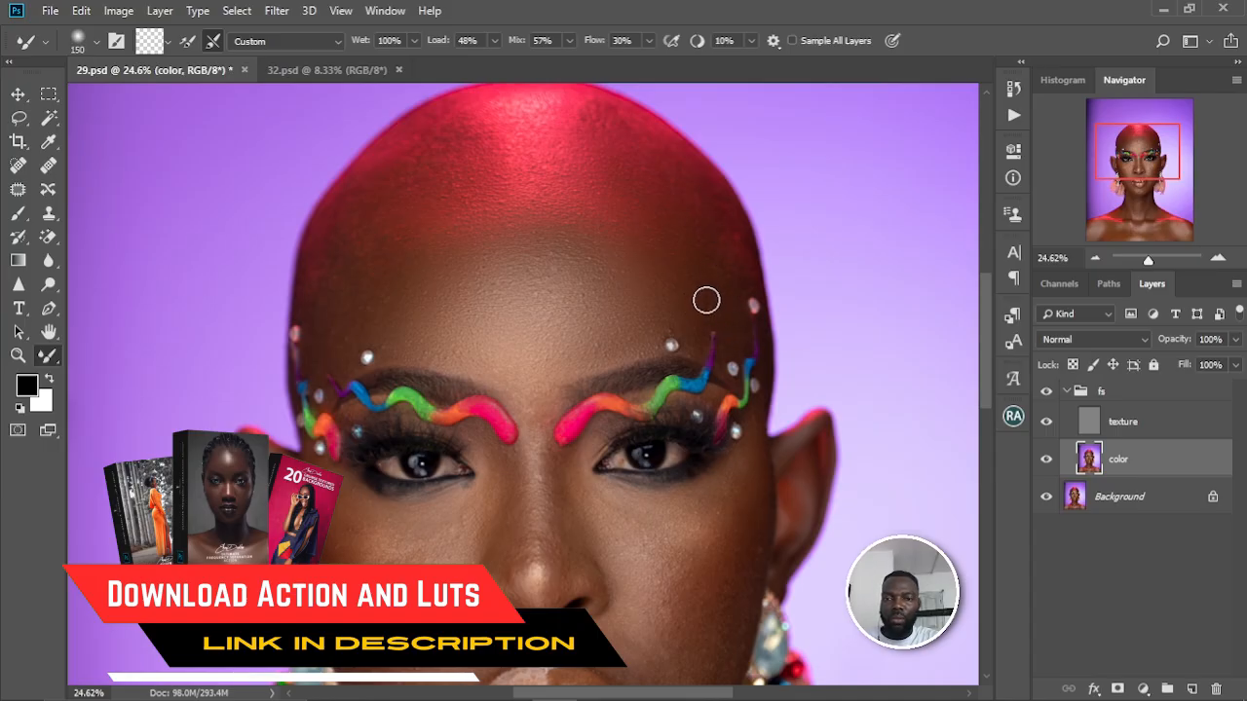
key("bracketright")
key("bracketright")
key("bracketright")
key("bracketright")
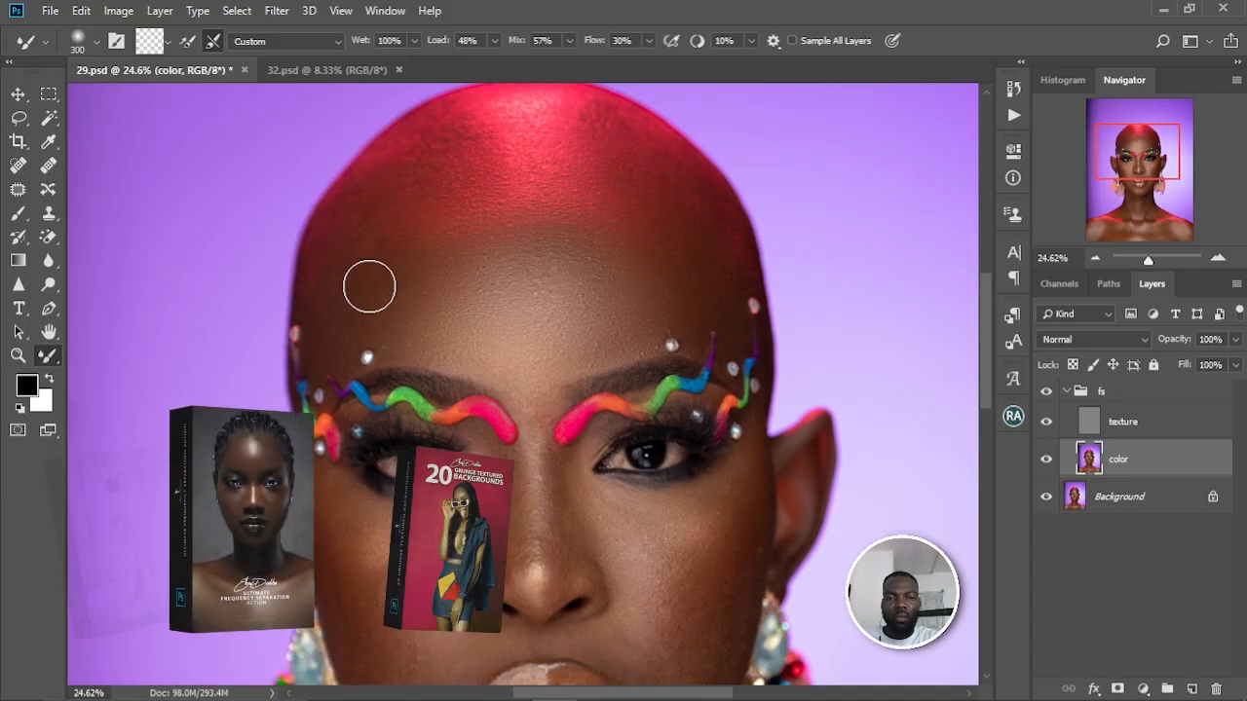
- Smooth the red highlights on top of the head with a 200 px Mixer Brush
key("bracketleft")
key("bracketleft")
left_click_drag(440, 134, 476, 234)
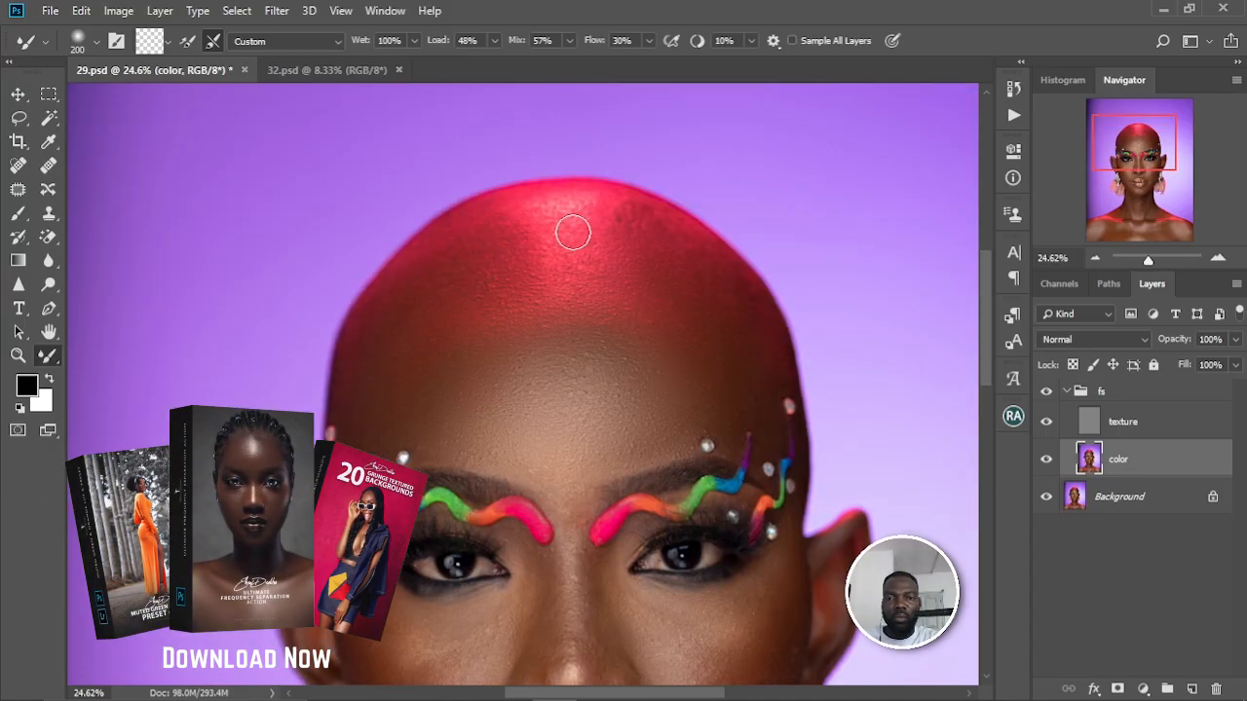
left_click_drag(565, 445, 553, 304)
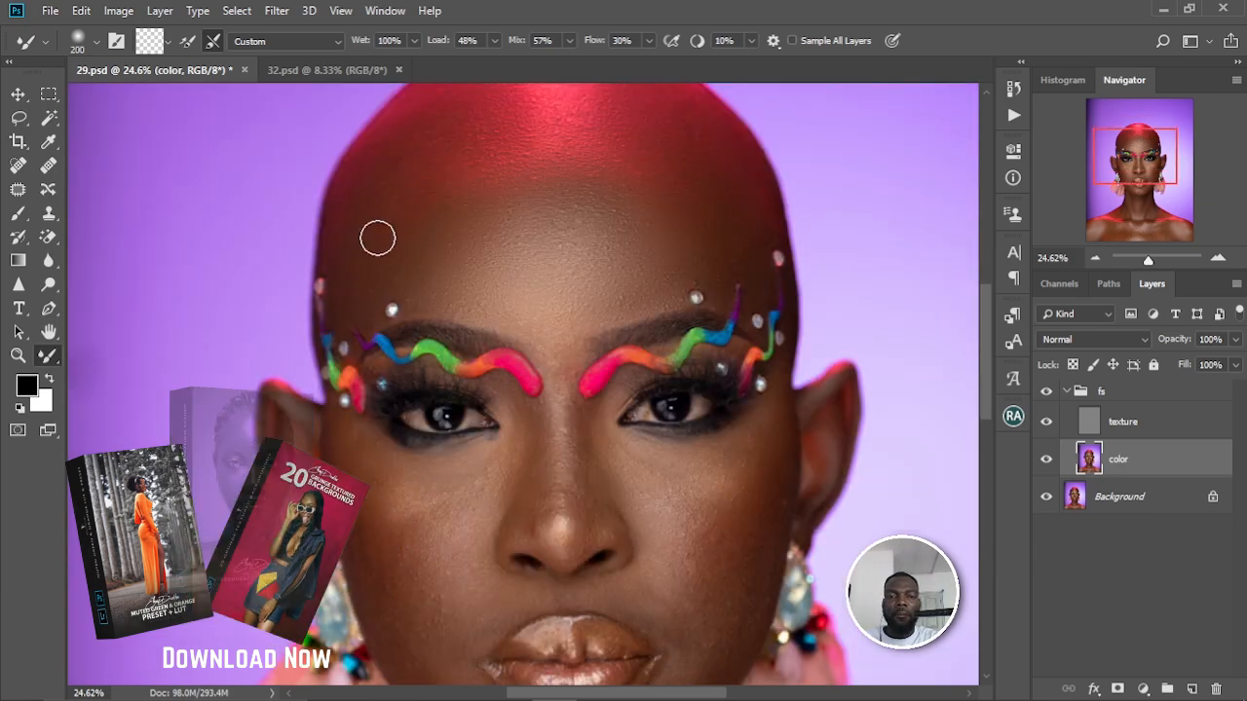
- Blend the skin tones of the cheek on the image's left side with a 250 to 300 px Mixer Brush
scroll(374, 282, "down", 3)
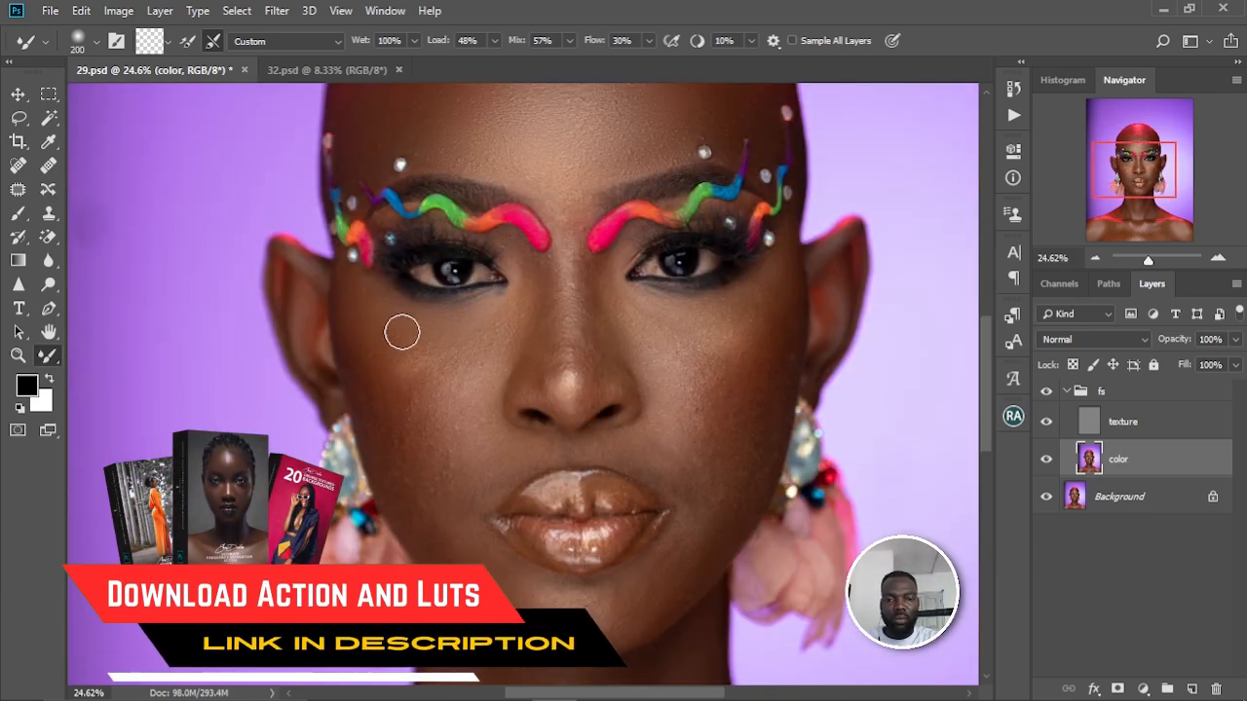
key("bracketright")
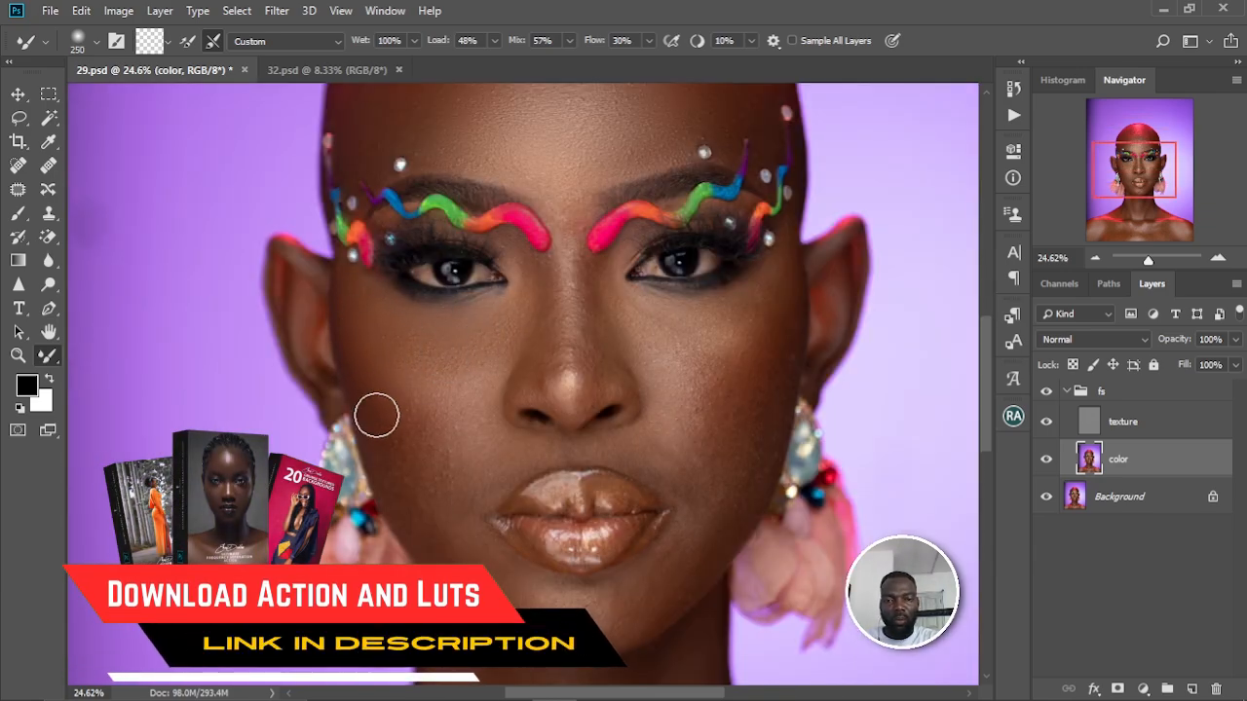
key("bracketright")
scroll(444, 467, "down", 2)
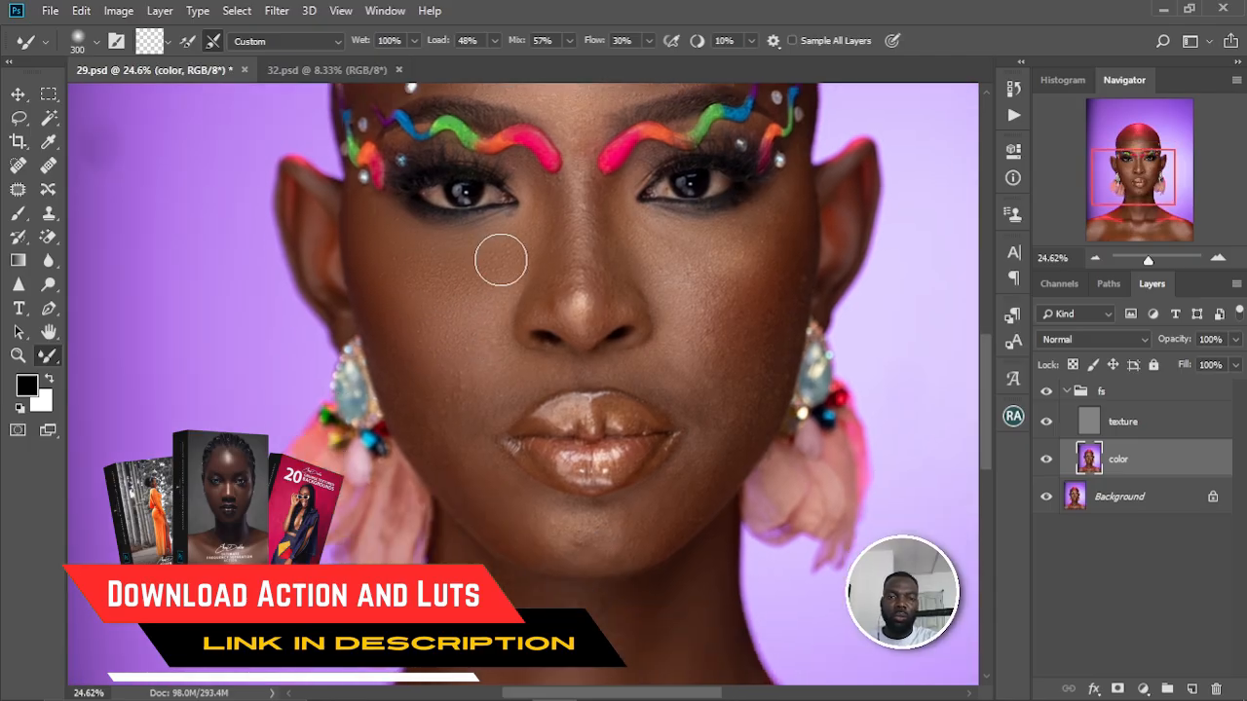
- Smooth the tonal transitions along the bridge of the nose with a 150 to 175 px Mixer Brush
key("bracketleft")
key("bracketleft")
key("bracketleft")
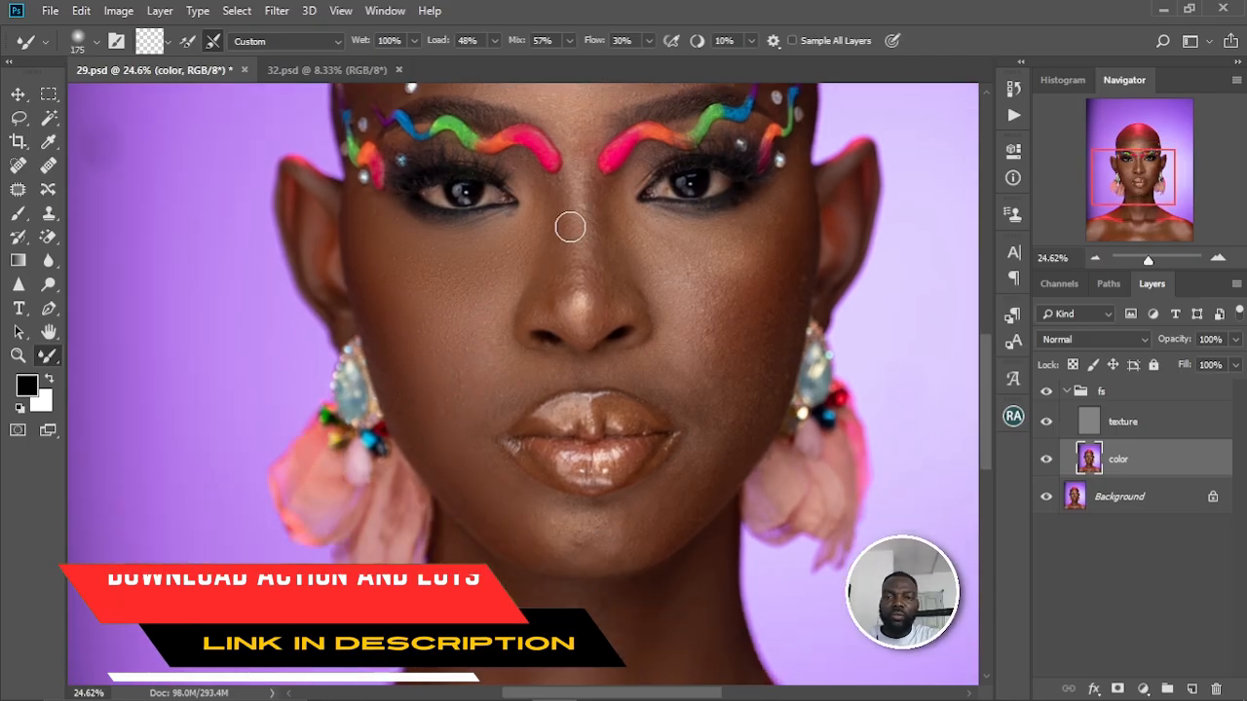
key("bracketleft")
key("bracketleft")
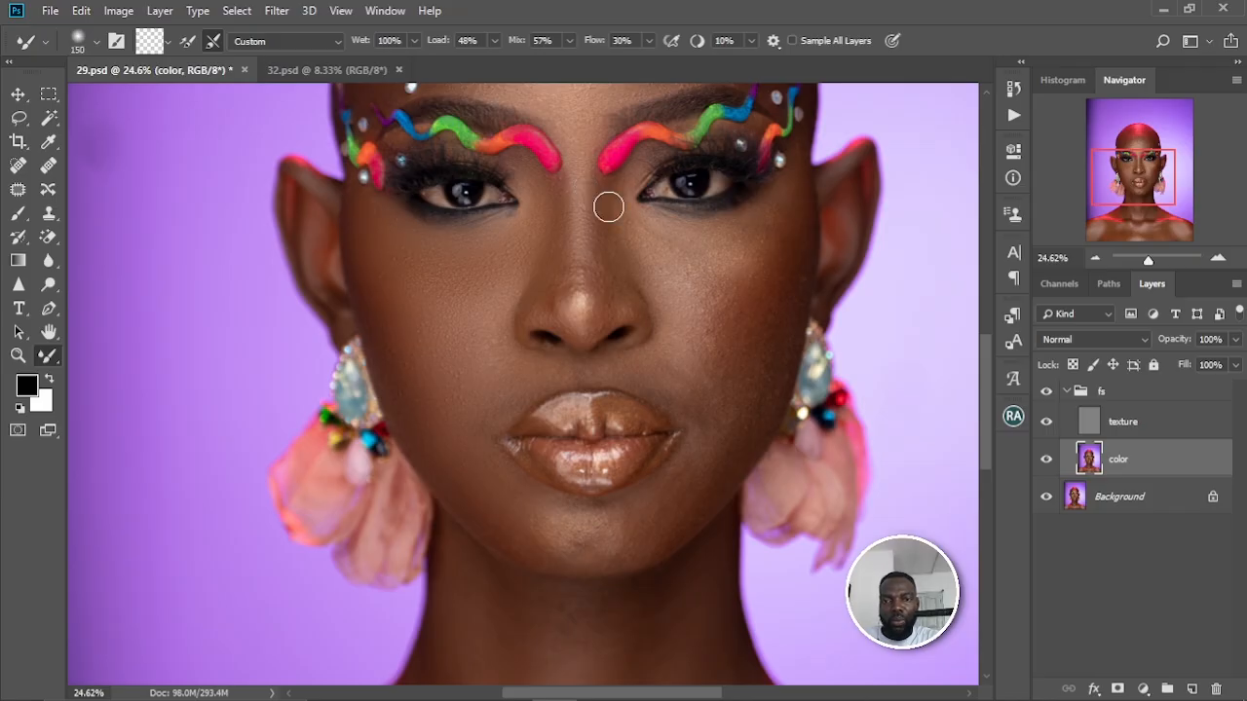
- Blend the blotchy tones of the cheek on the image's right side, using Mixer Brush sizes of 250 to 500 px
key("bracketright")
key("bracketright")
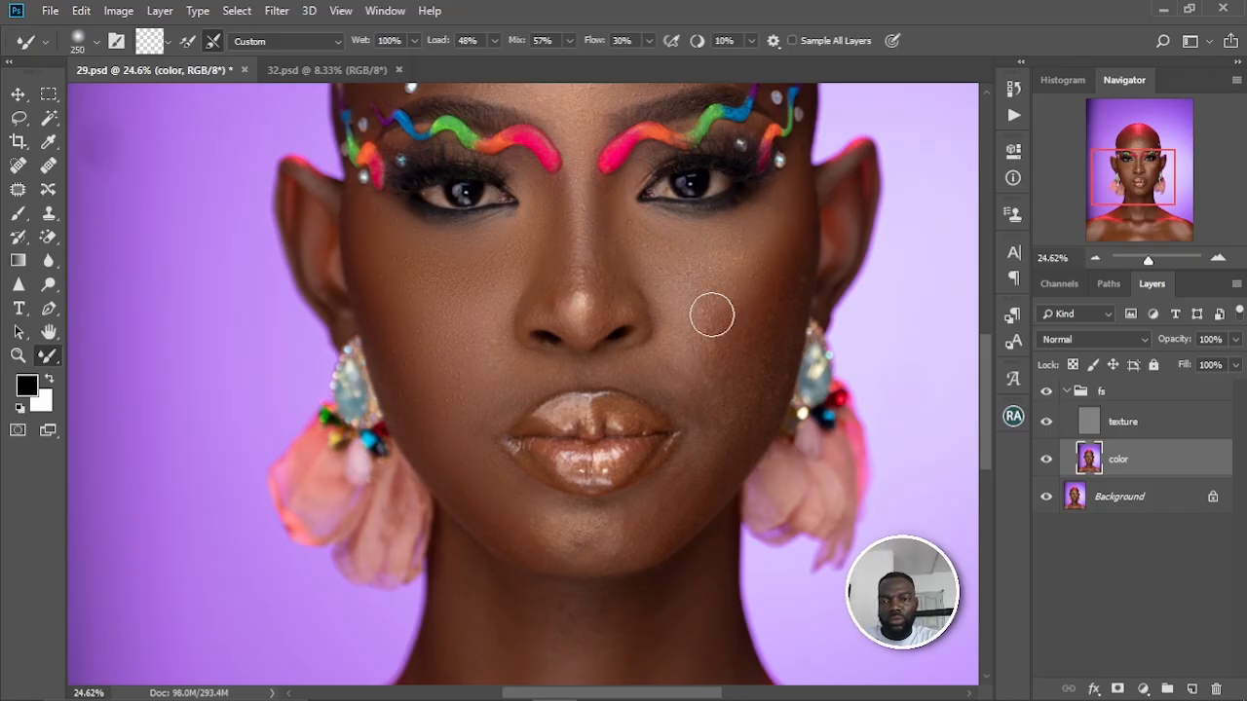
key("bracketright")
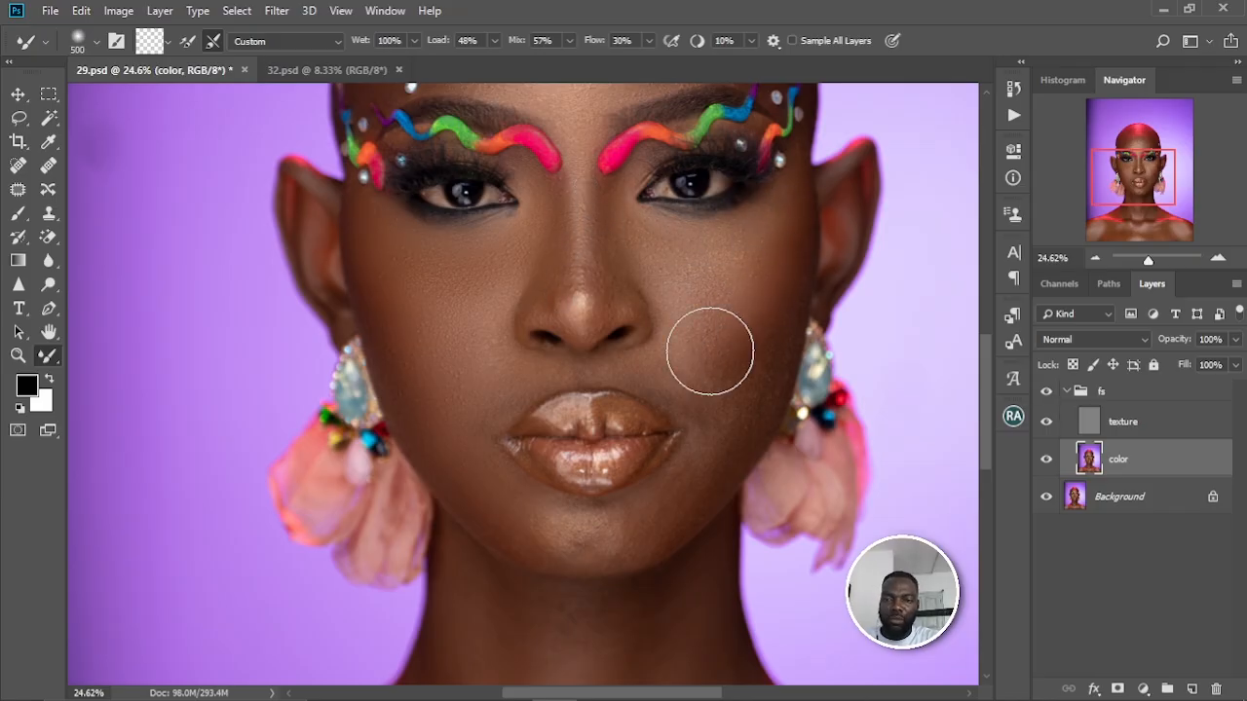
key("bracketleft")
- Blend the skin tones of the chin and jawline with a 250 to 300 px Mixer Brush
scroll(682, 362, "down", 3)
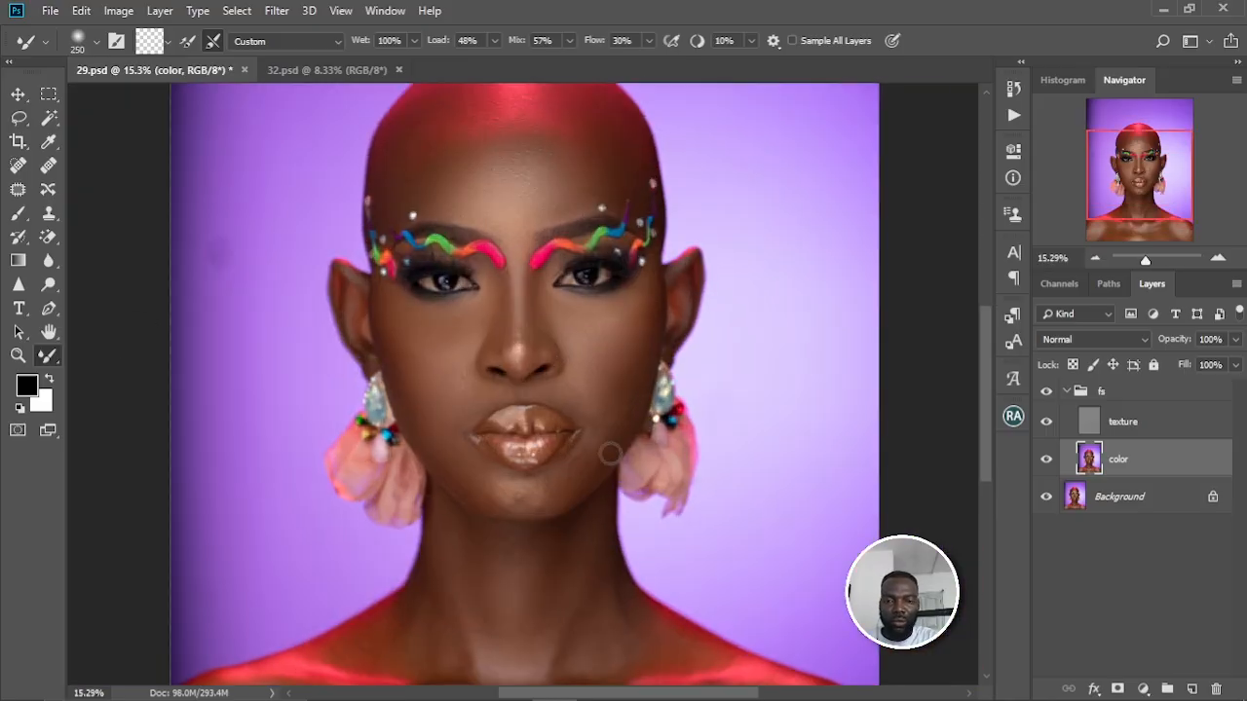
key("bracketright")
key("bracketright")
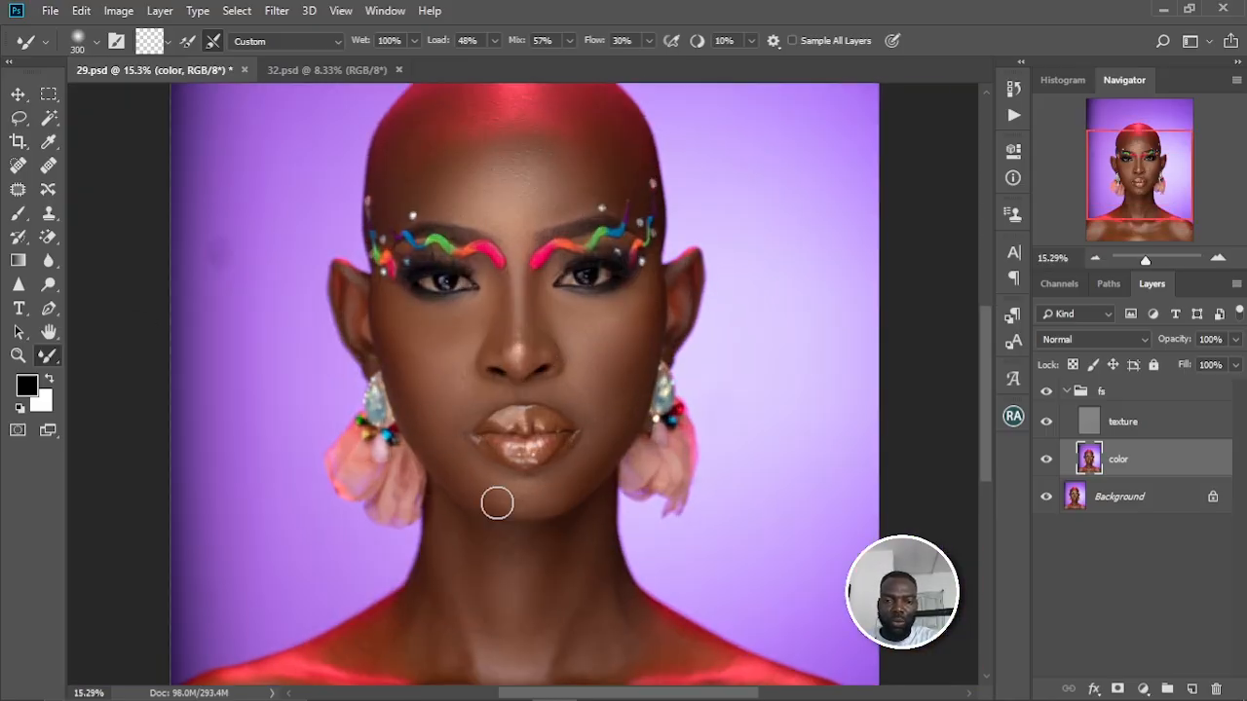
key("bracketright")
key("bracketright")
key("bracketright")
key("bracketleft")
key("bracketleft")
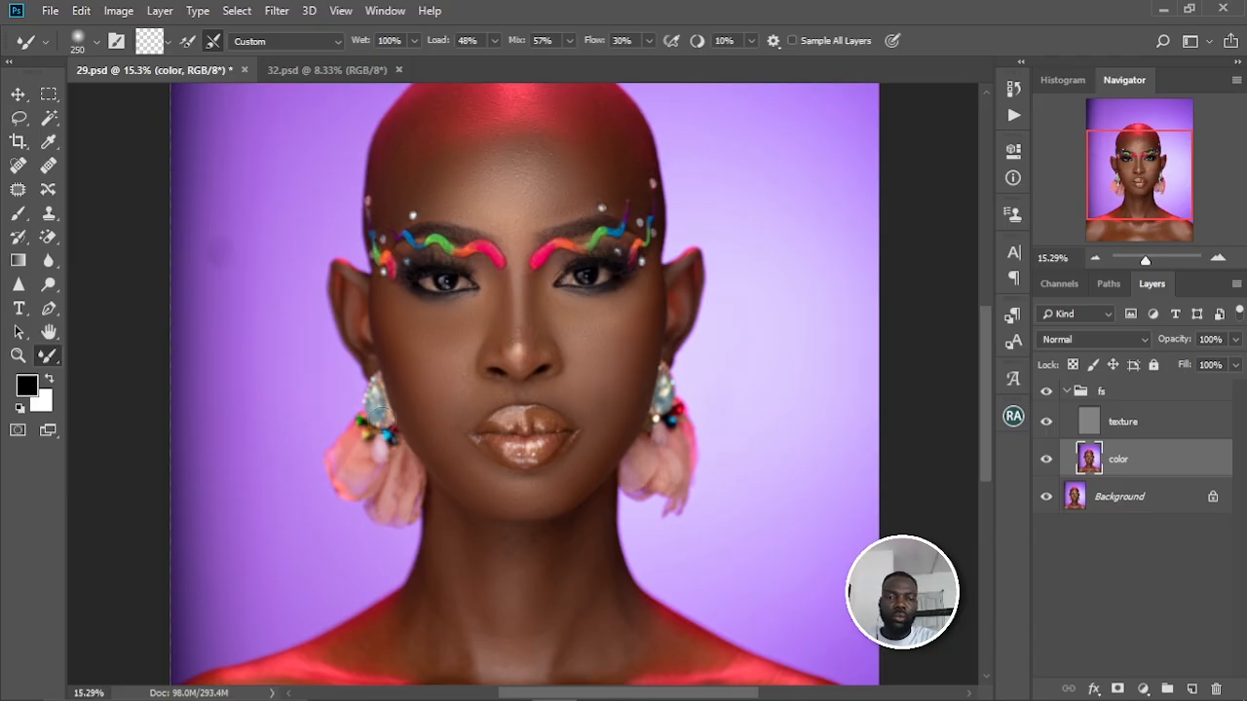
- Smooth the tones of the lower cheek and mouth area on the image's left side, using Mixer Brush sizes of 125 to 250 px
scroll(609, 404, "down", 1)
scroll(533, 438, "up", 3)
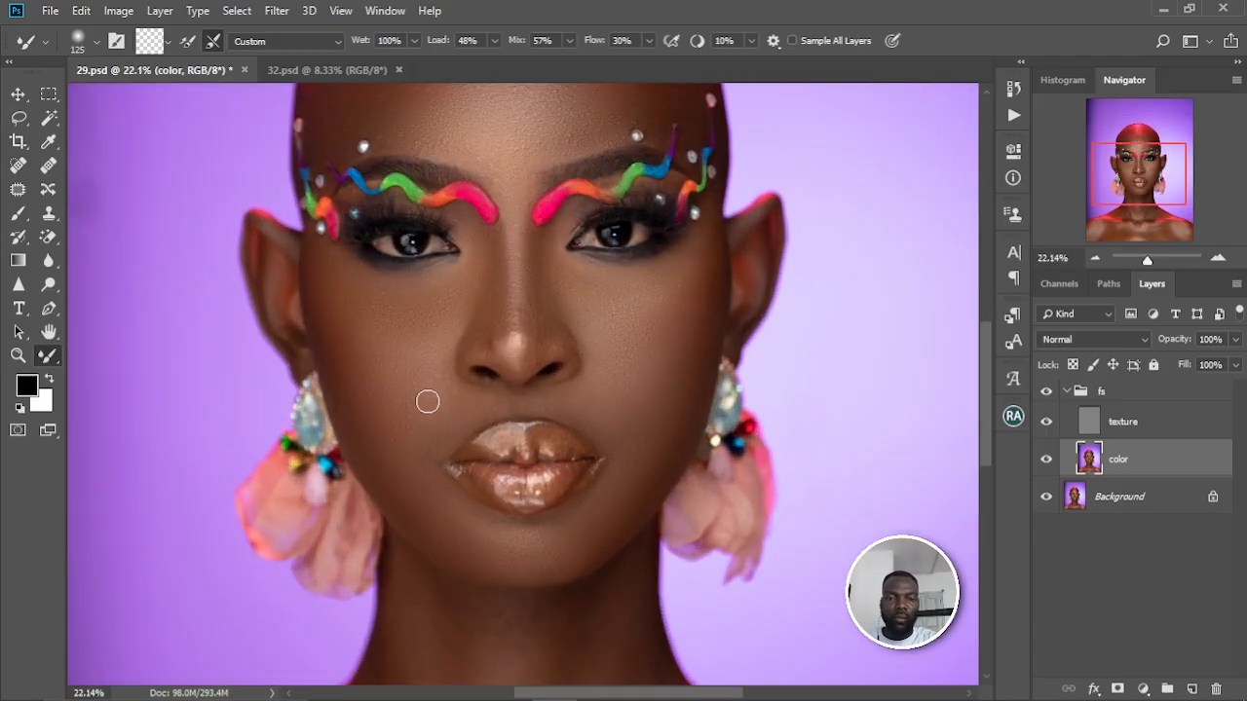
key("bracketleft")
key("bracketleft")
key("bracketleft")
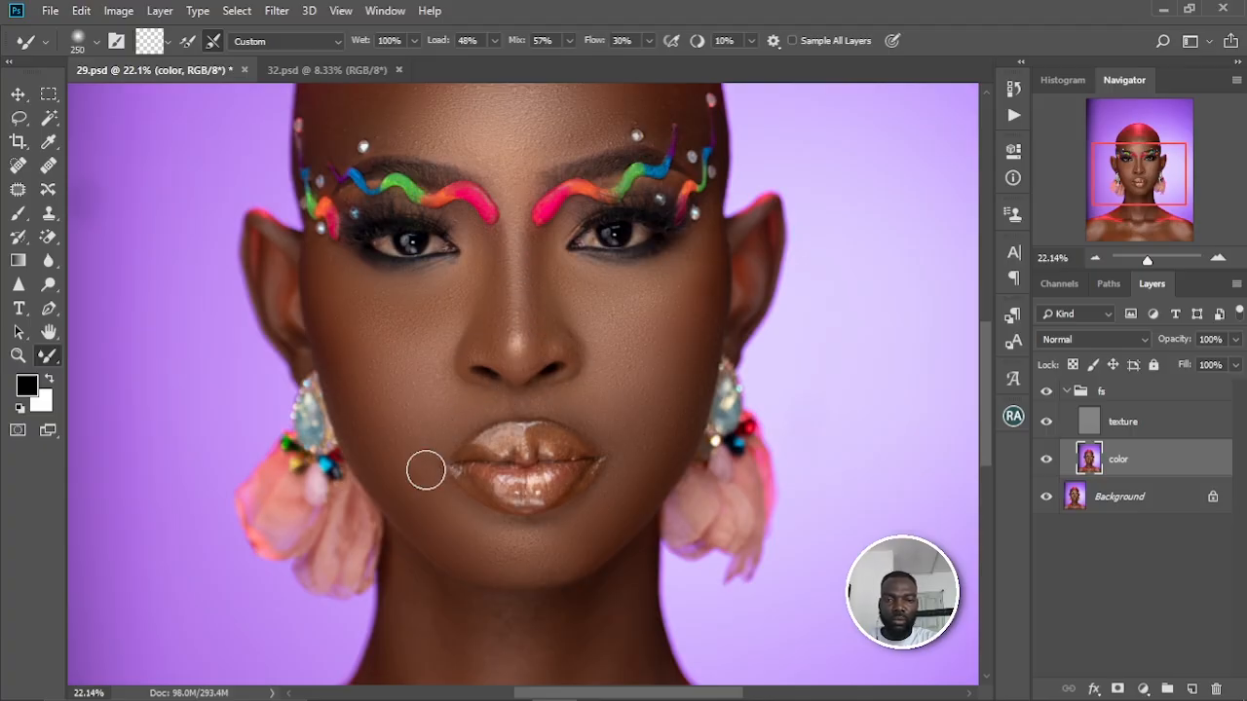
key("bracketright")
key("bracketright")
key("bracketright")
key("bracketright")
key("bracketright")
key("bracketright")
key("bracketright")
- Compare the face before and after the retouch by toggling the visibility of the fs group
scroll(367, 318, "down", 3)
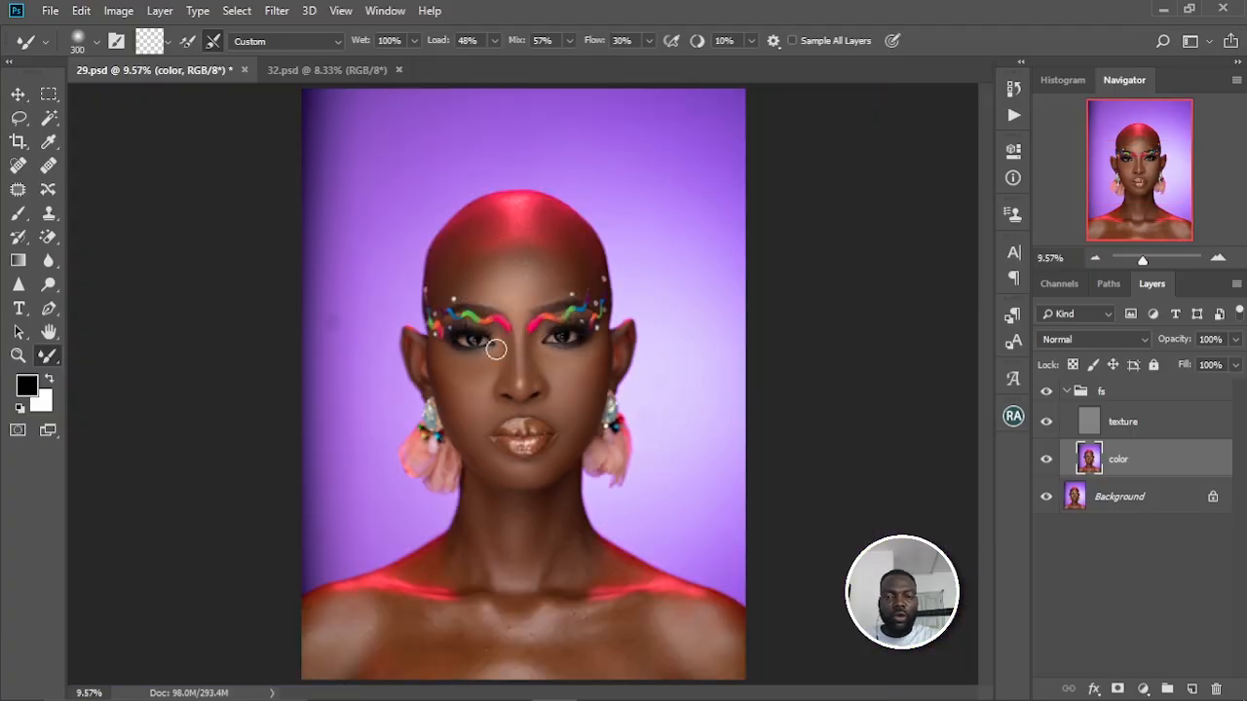
scroll(496, 349, "up", 3)
mouse_move(515, 389)
left_mouse_down()
mouse_move(495, 316)
mouse_move(527, 376)
left_mouse_up()
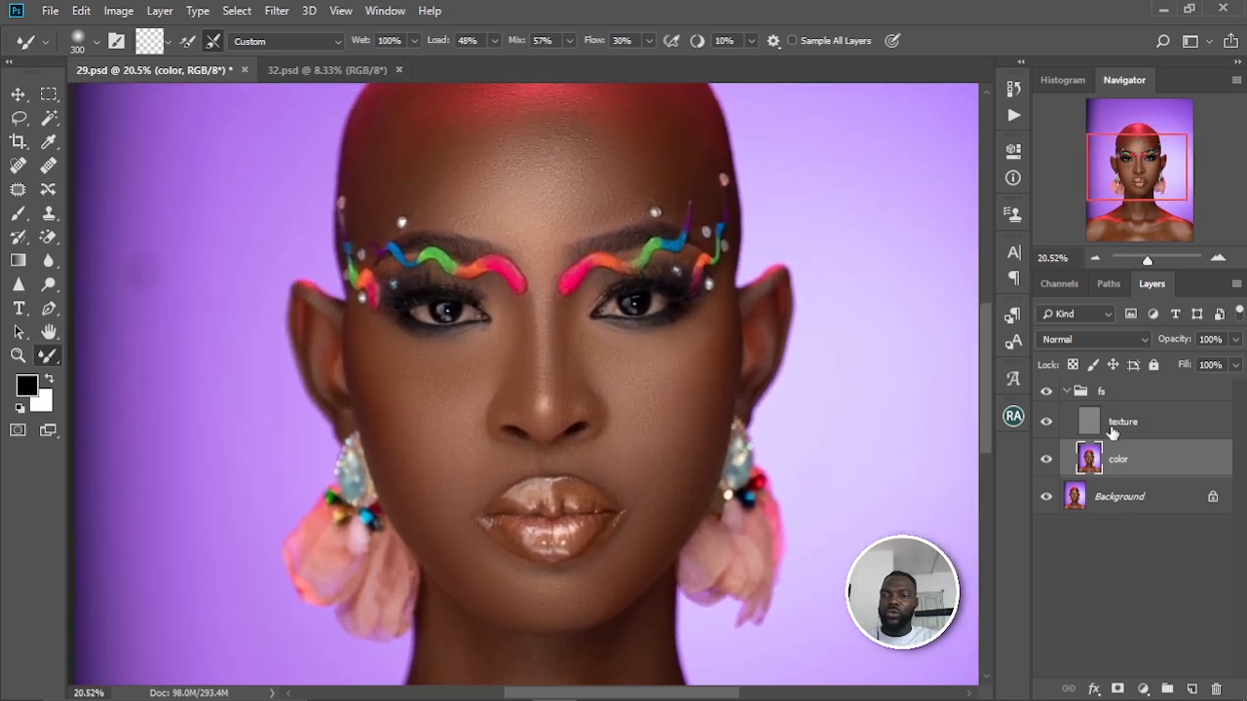
left_click(1046, 392)
left_click(1047, 391)
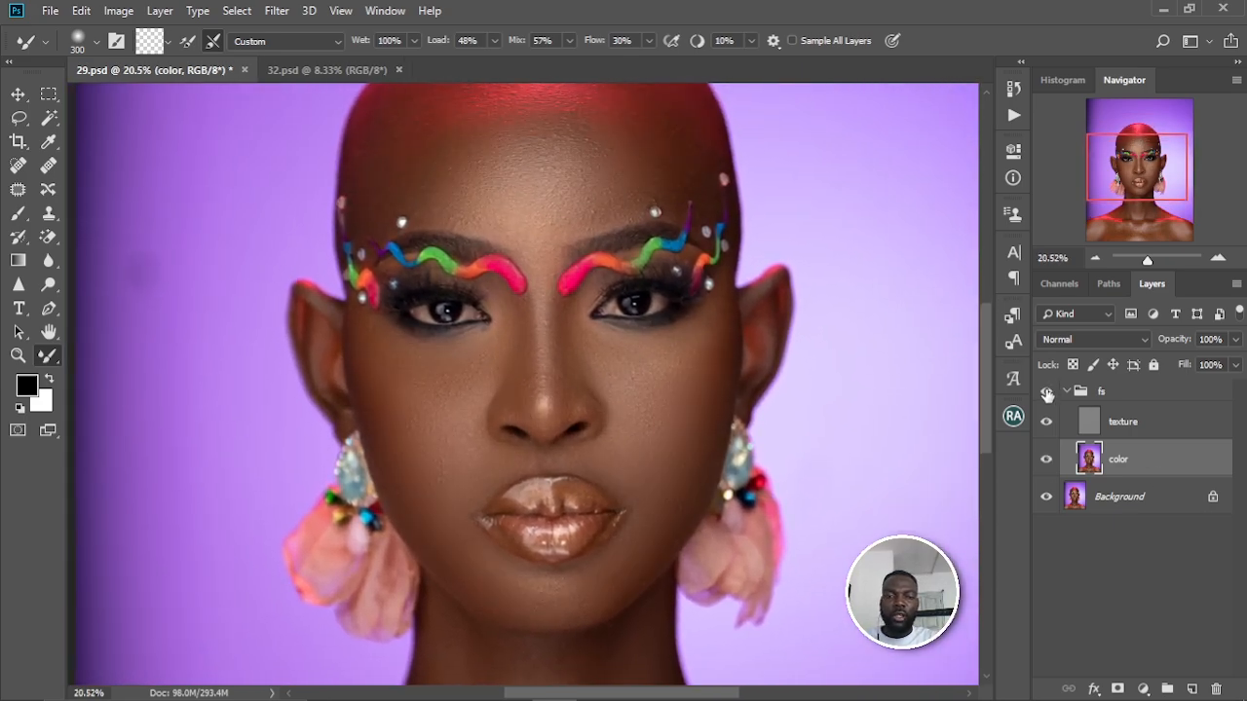
left_click(1047, 392)
left_click(1047, 393)
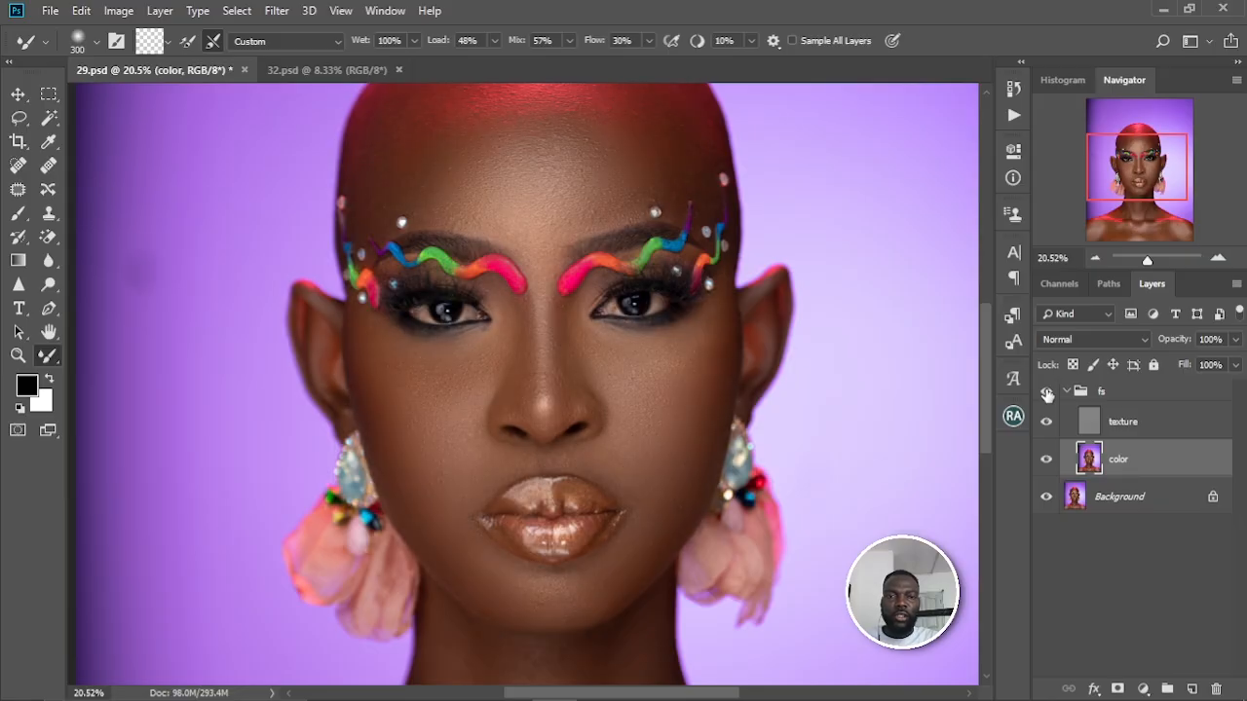
- Blend the patchy highlights across the upper chest with a 300 to 400 px Mixer Brush
scroll(541, 407, "down", 2)
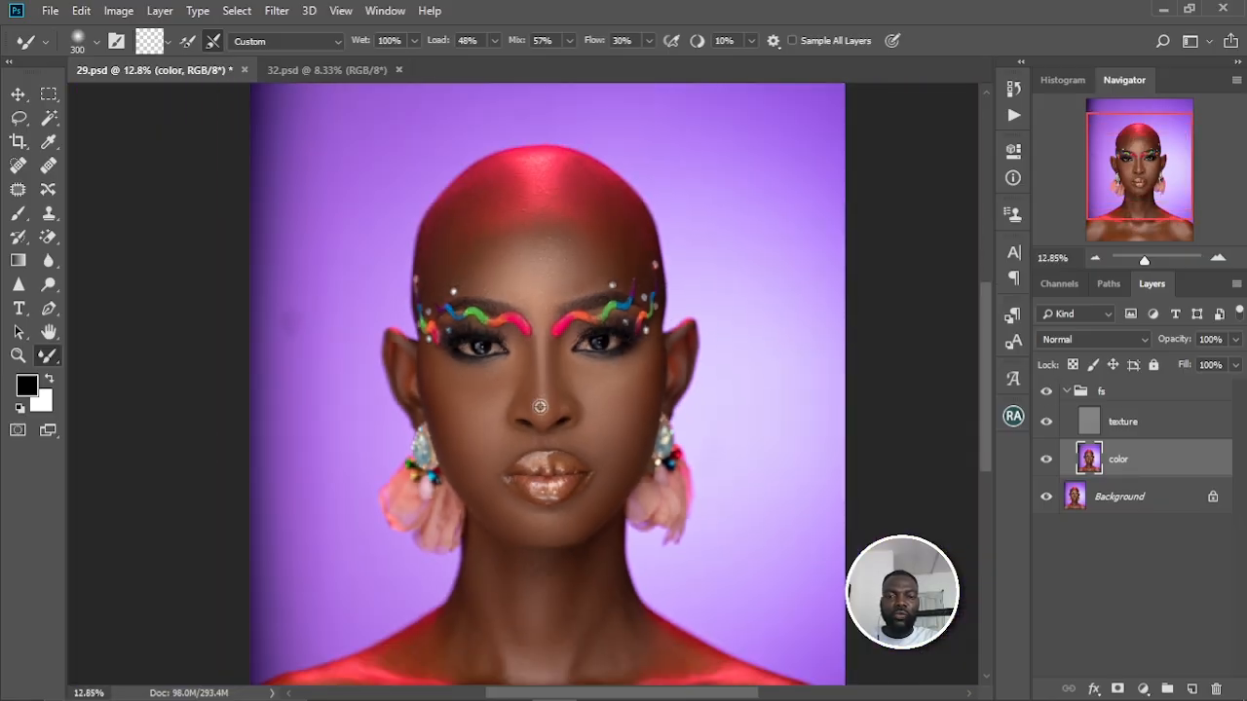
left_click_drag(555, 456, 543, 316)
mouse_move(560, 406)
left_mouse_down()
mouse_move(558, 377)
mouse_move(546, 440)
mouse_move(565, 390)
left_mouse_up()
scroll(542, 405, "up", 2)
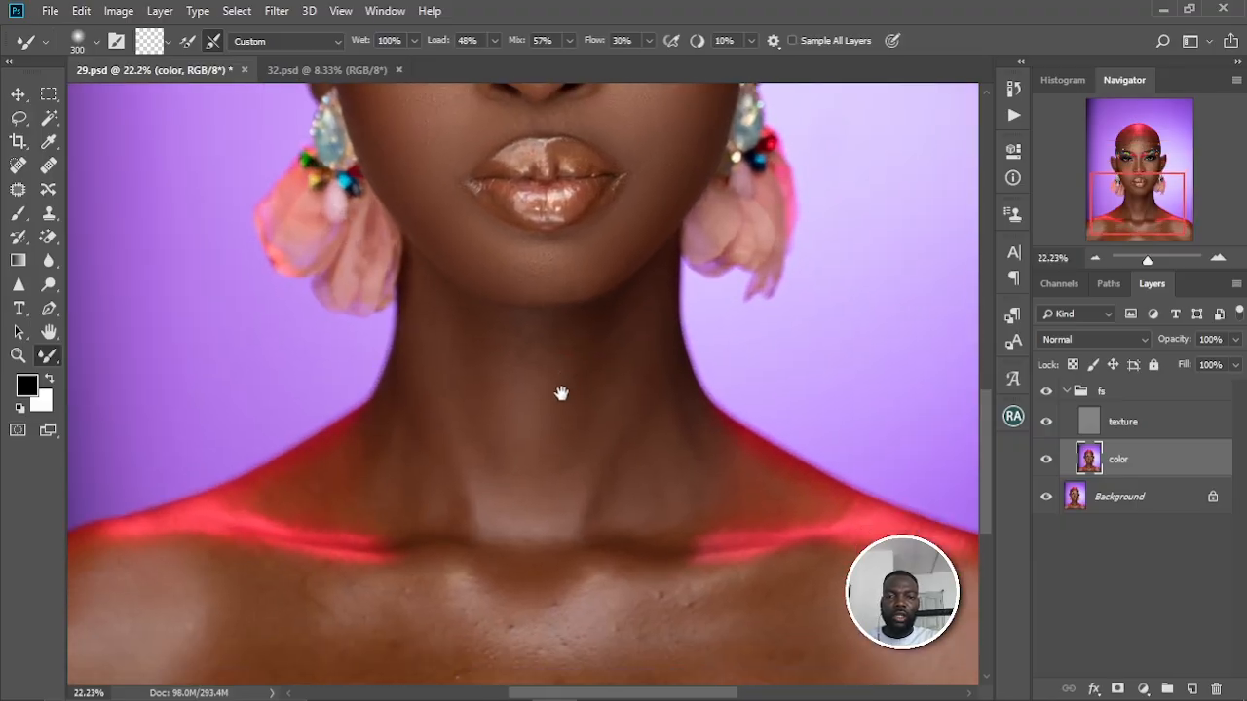
scroll(562, 395, "down", 3)
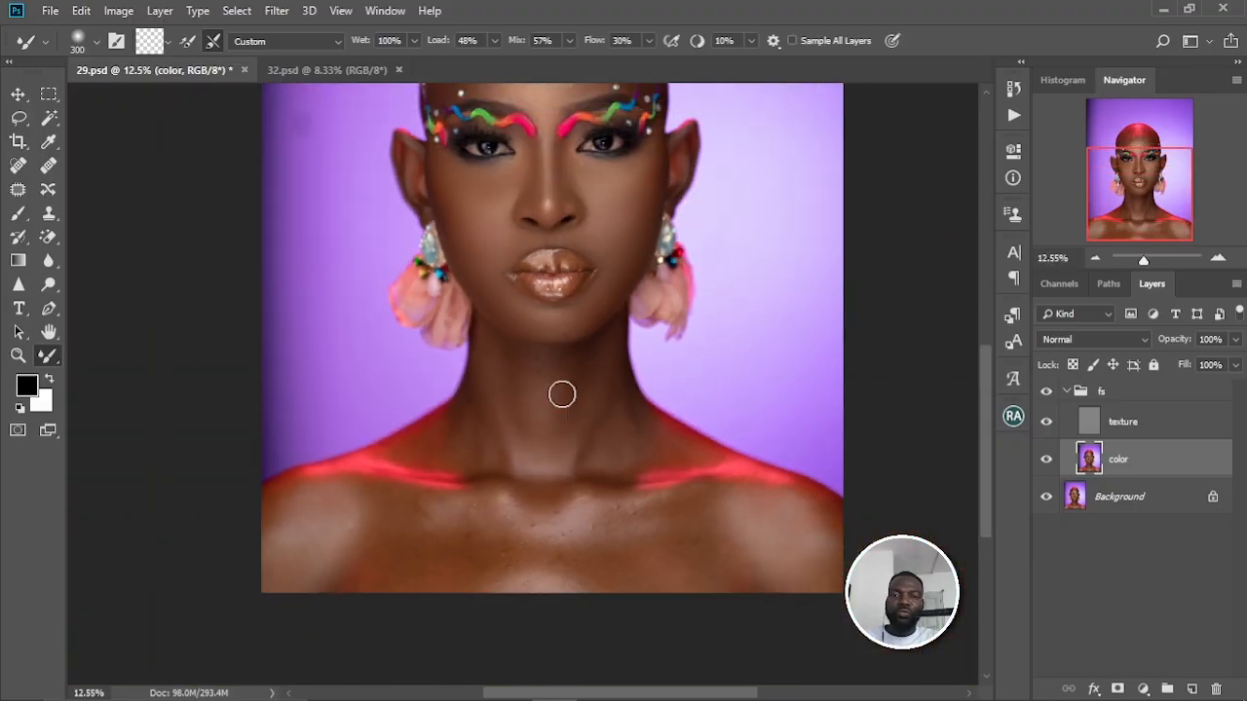
key("bracketright")
key("bracketright")
key("bracketright")
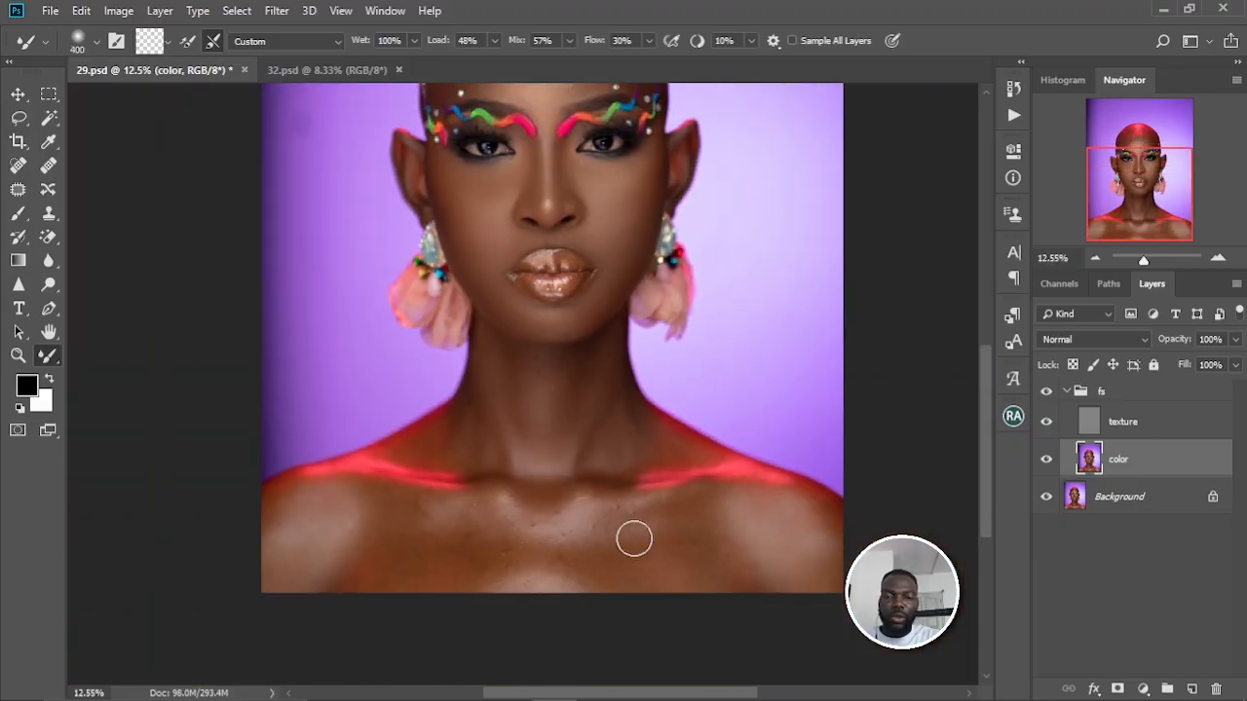
key("bracketleft")
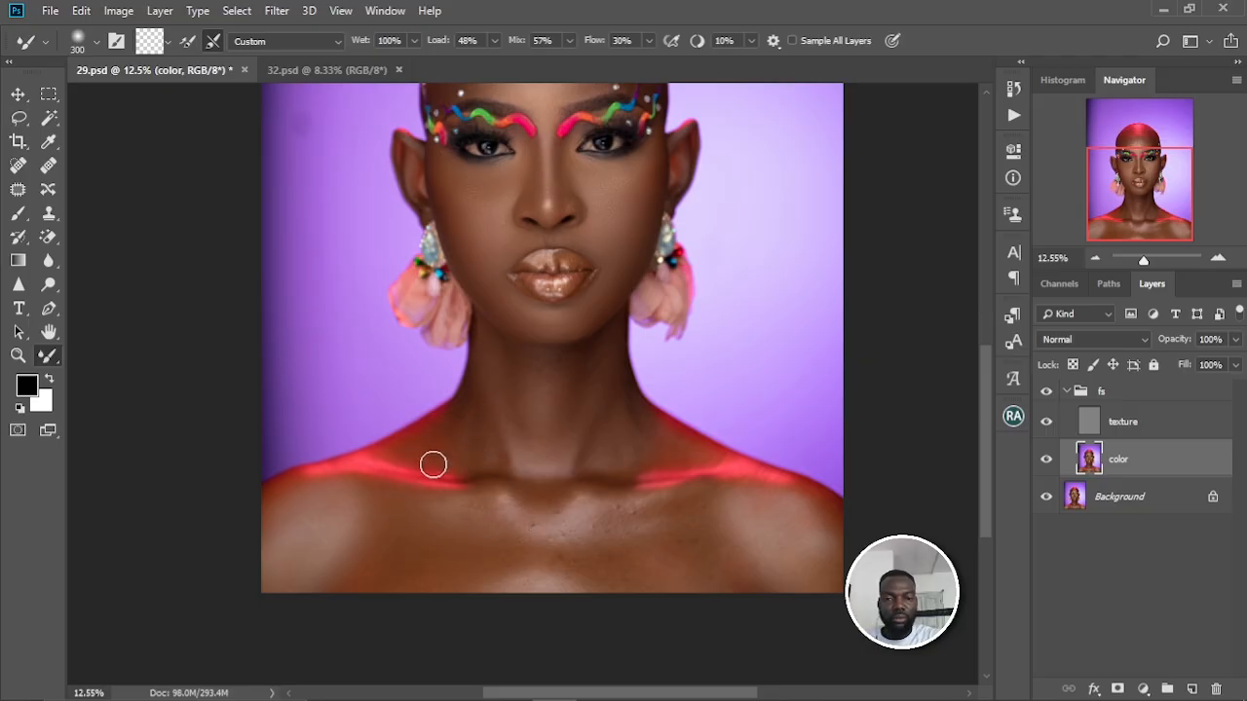
- Smooth the collarbone area and the remaining uneven tones below the neck with a 250 px Mixer Brush
key("bracketleft")
key("bracketright")
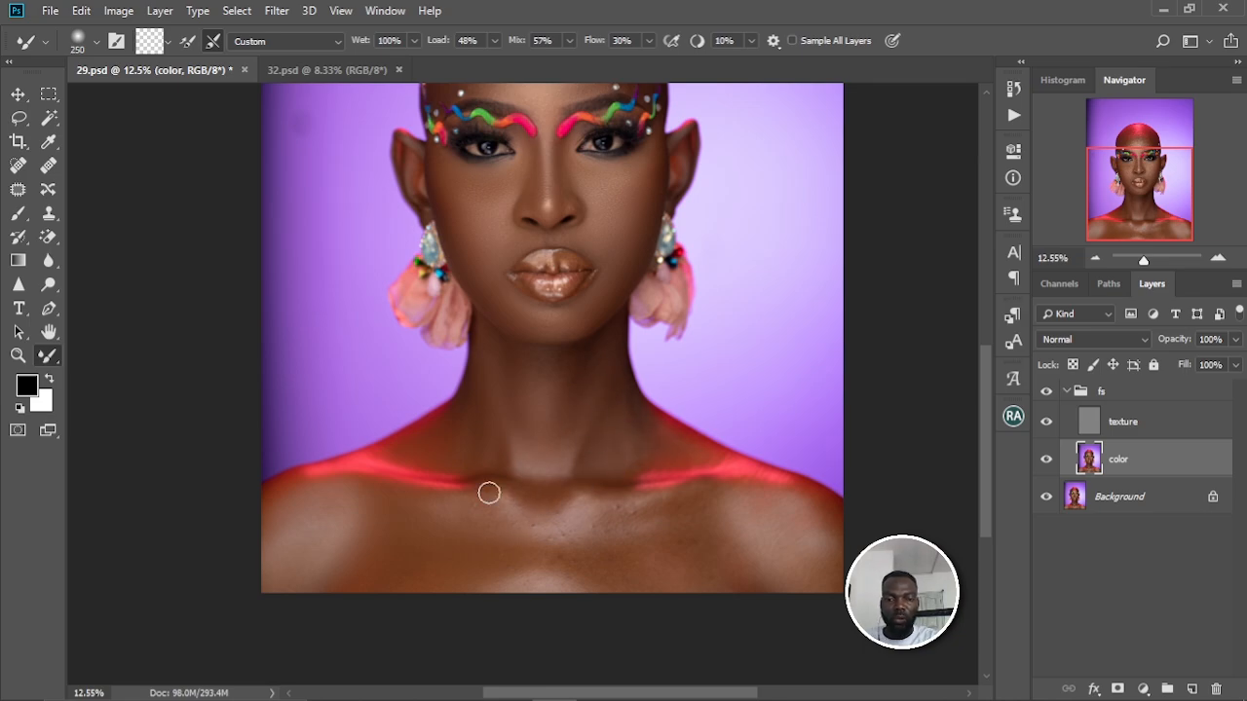
key("bracketright")
key("bracketright")
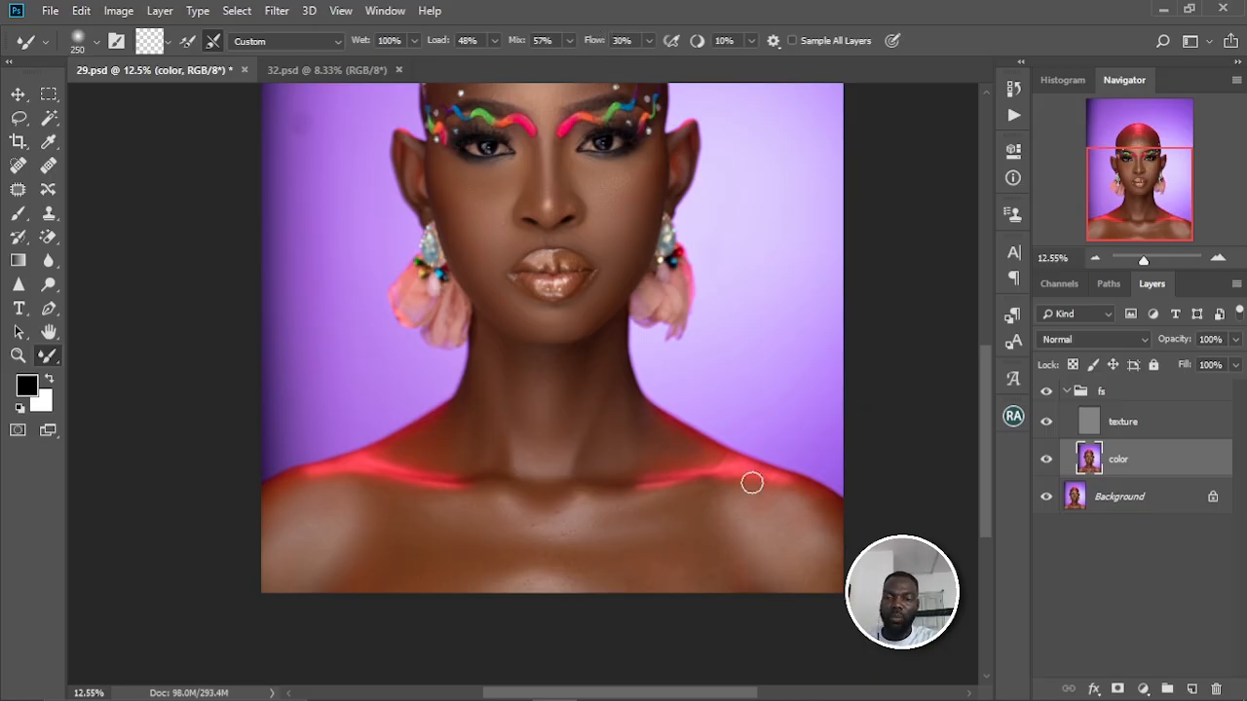
key("bracketright")
key("bracketright")
- Compare the whole portrait and the neck and chest with the fs group hidden and shown
key("alt+bracketright")
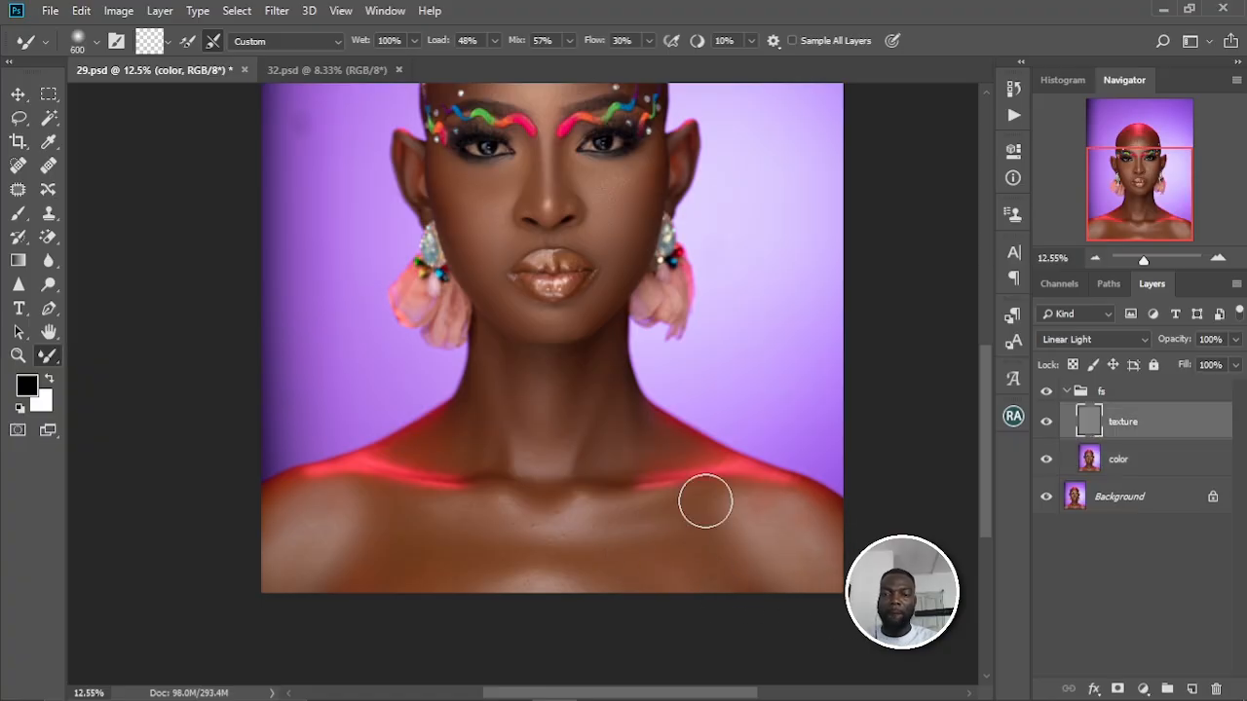
key("ctrl+0")
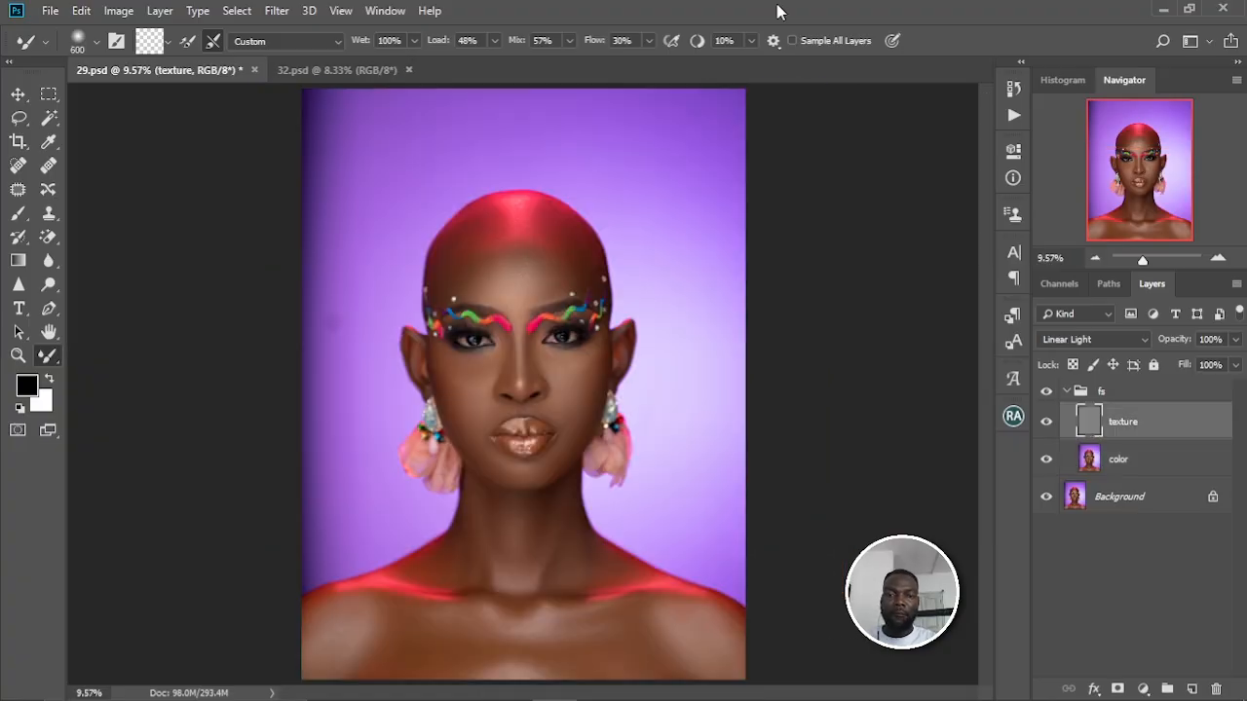
left_click(1046, 391)
scroll(519, 403, "up", 4)
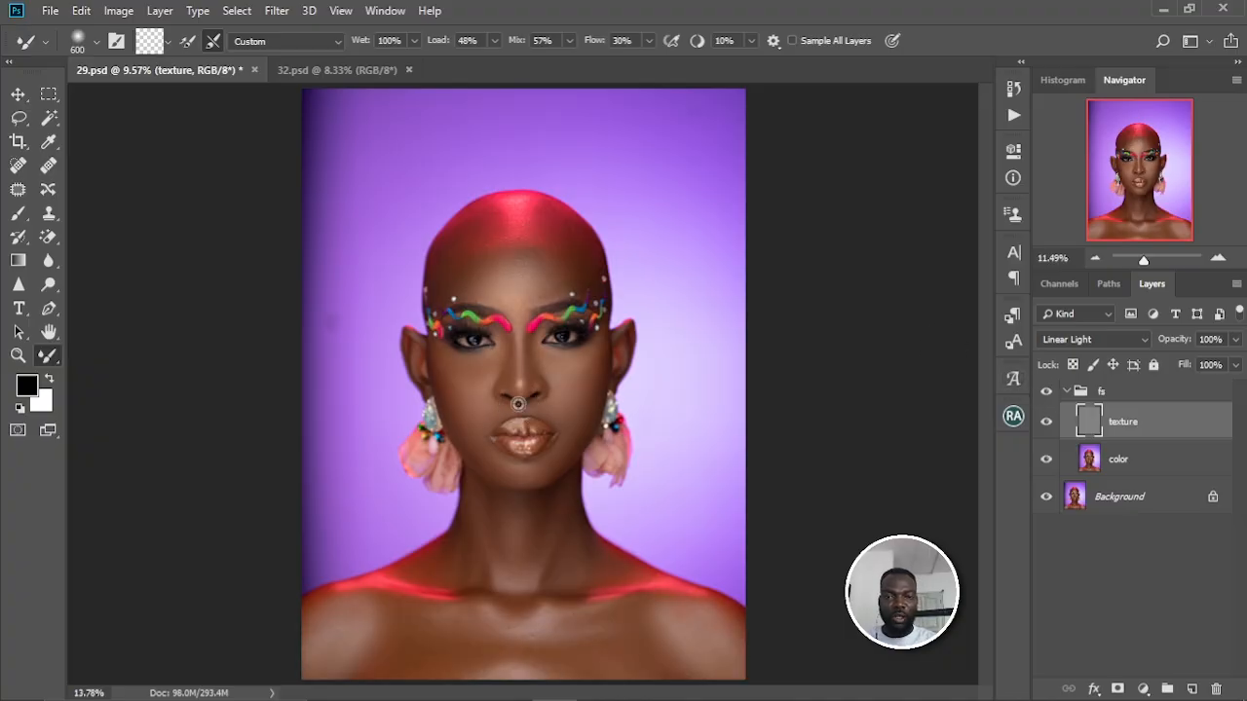
scroll(518, 404, "down", 4)
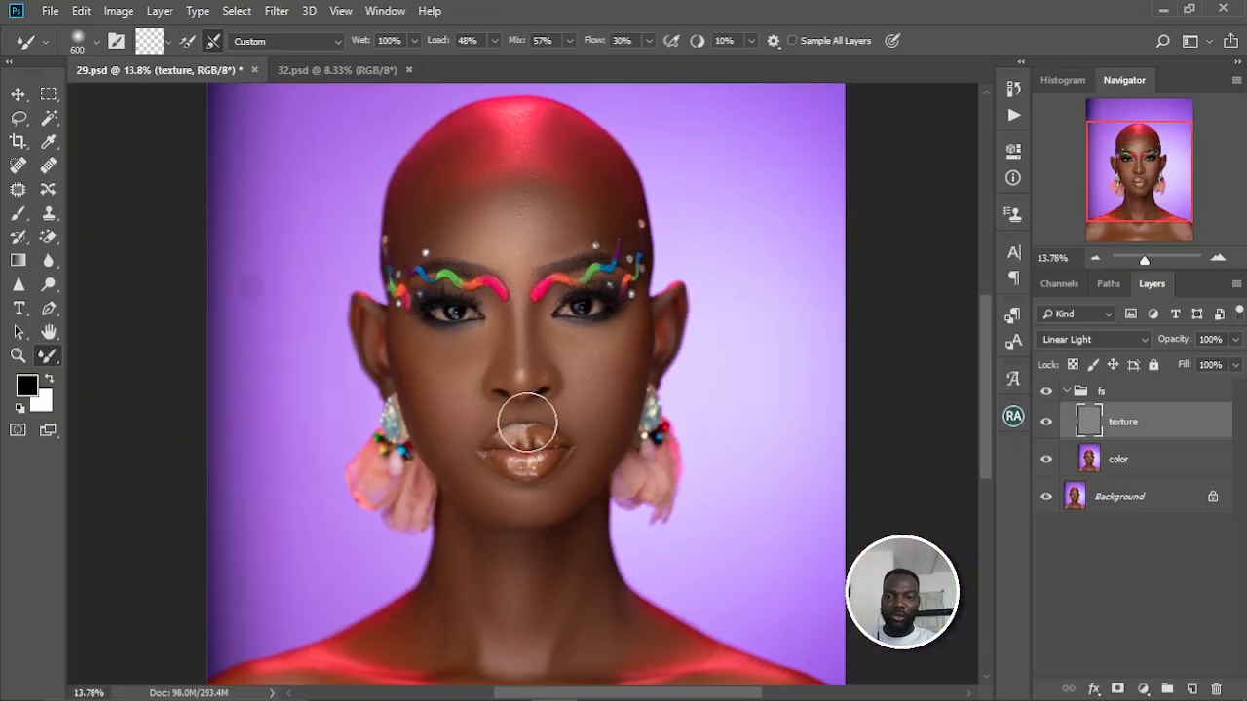
left_click_drag(567, 499, 556, 347)
left_click_drag(571, 427, 580, 403)
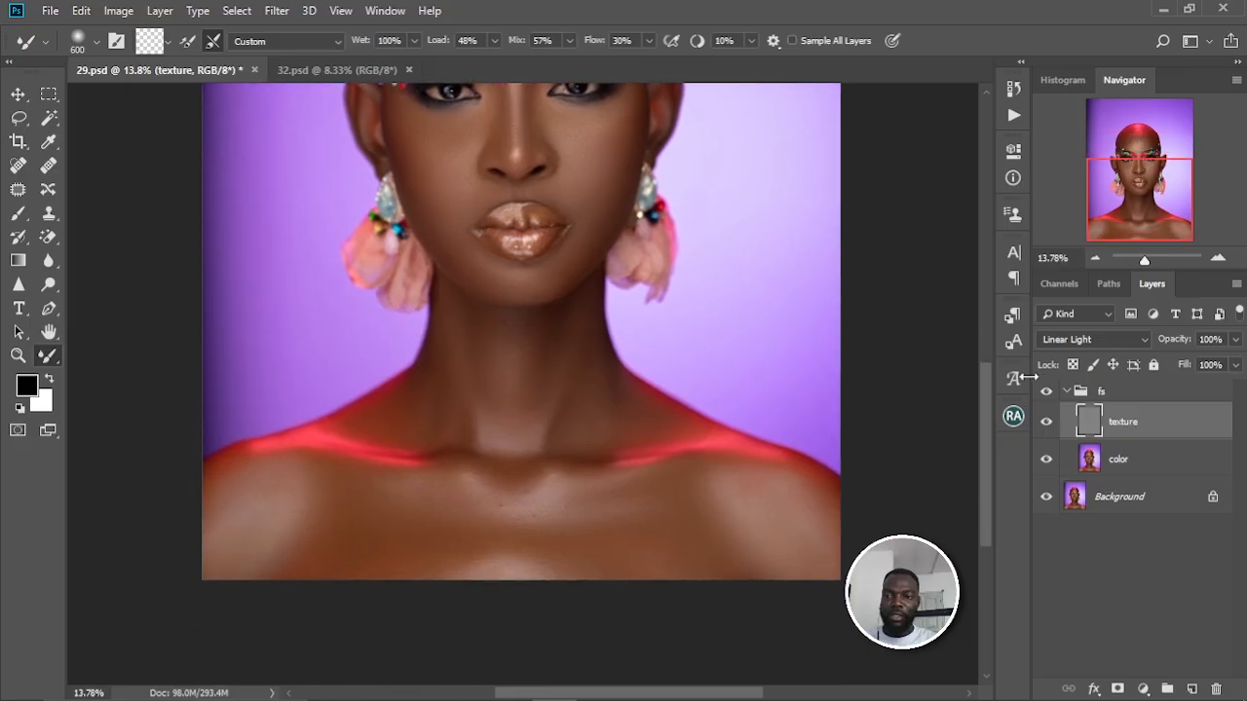
left_click(1045, 391)
left_click(1045, 391)
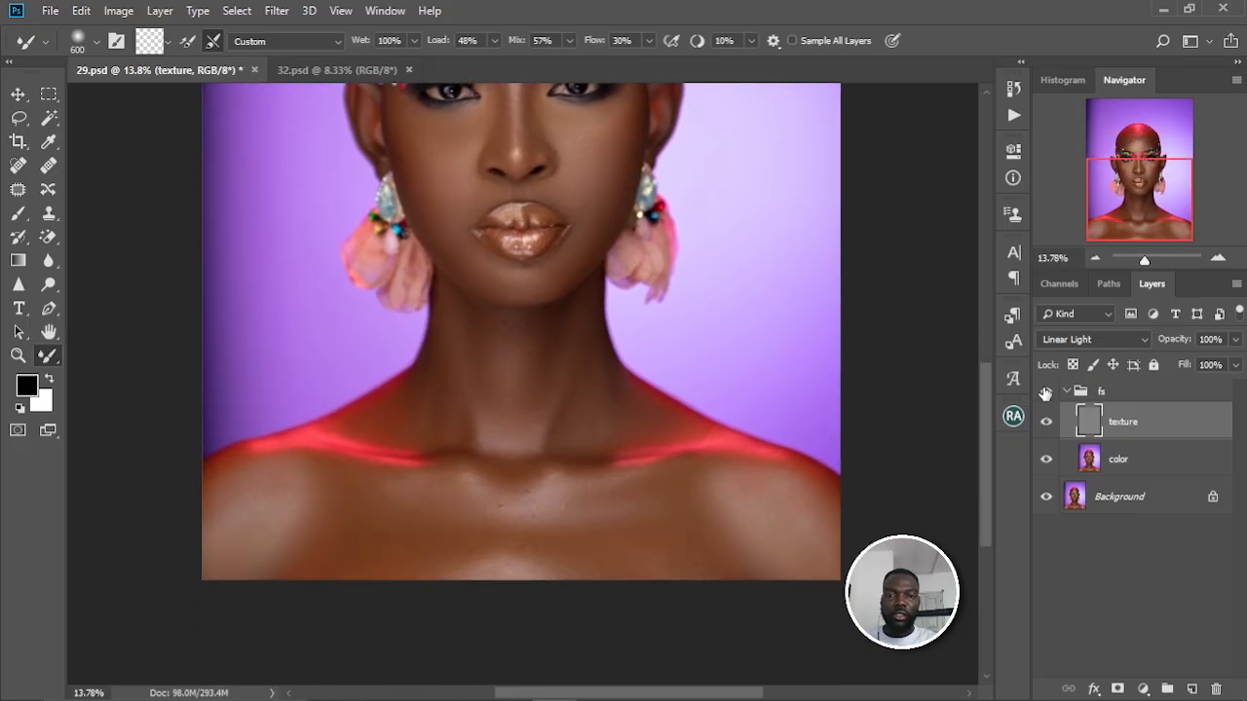
- Check the face and head before and after by toggling the fs group, and inspect the skin at 25% zoom
left_click_drag(668, 290, 695, 459)
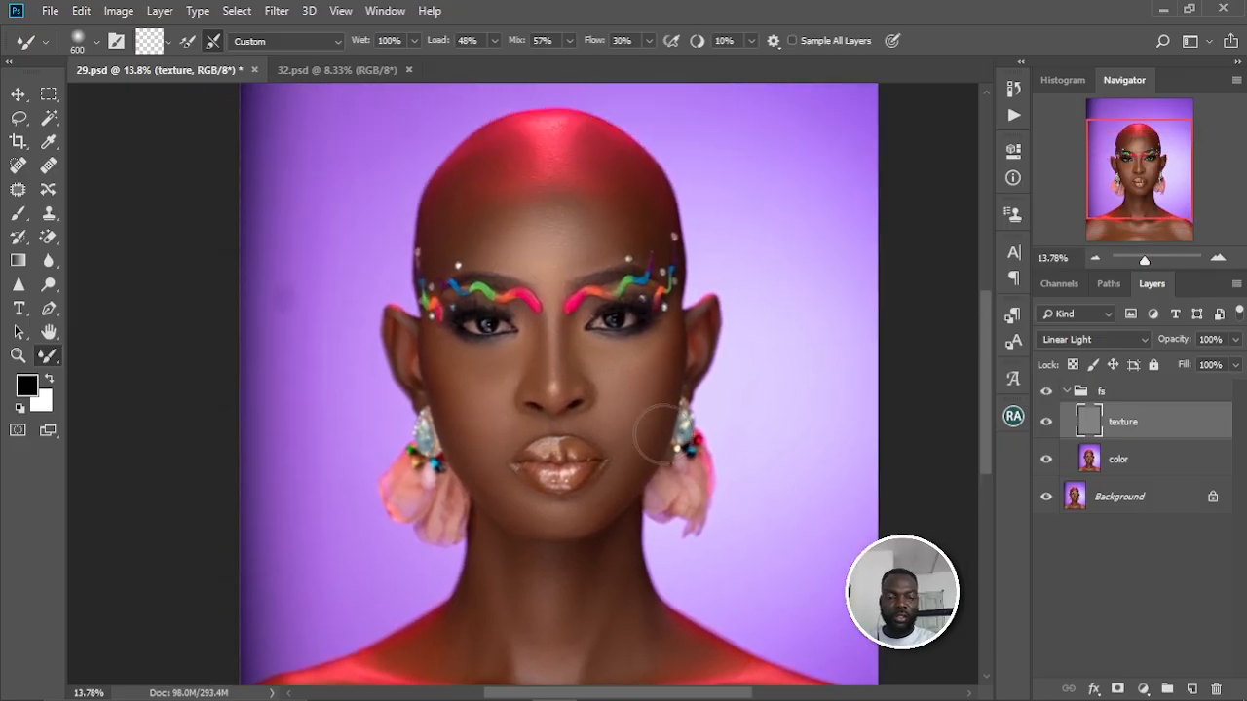
scroll(673, 430, "up", 1)
left_click(1047, 393)
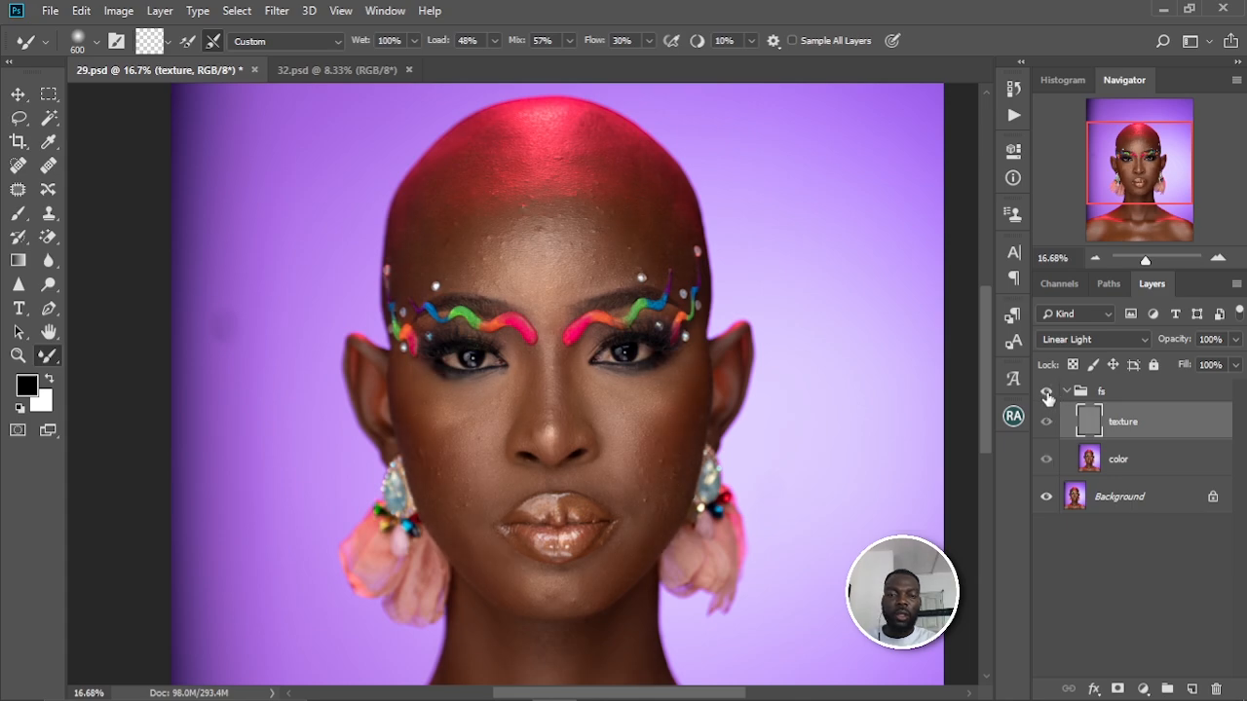
left_click(1046, 393)
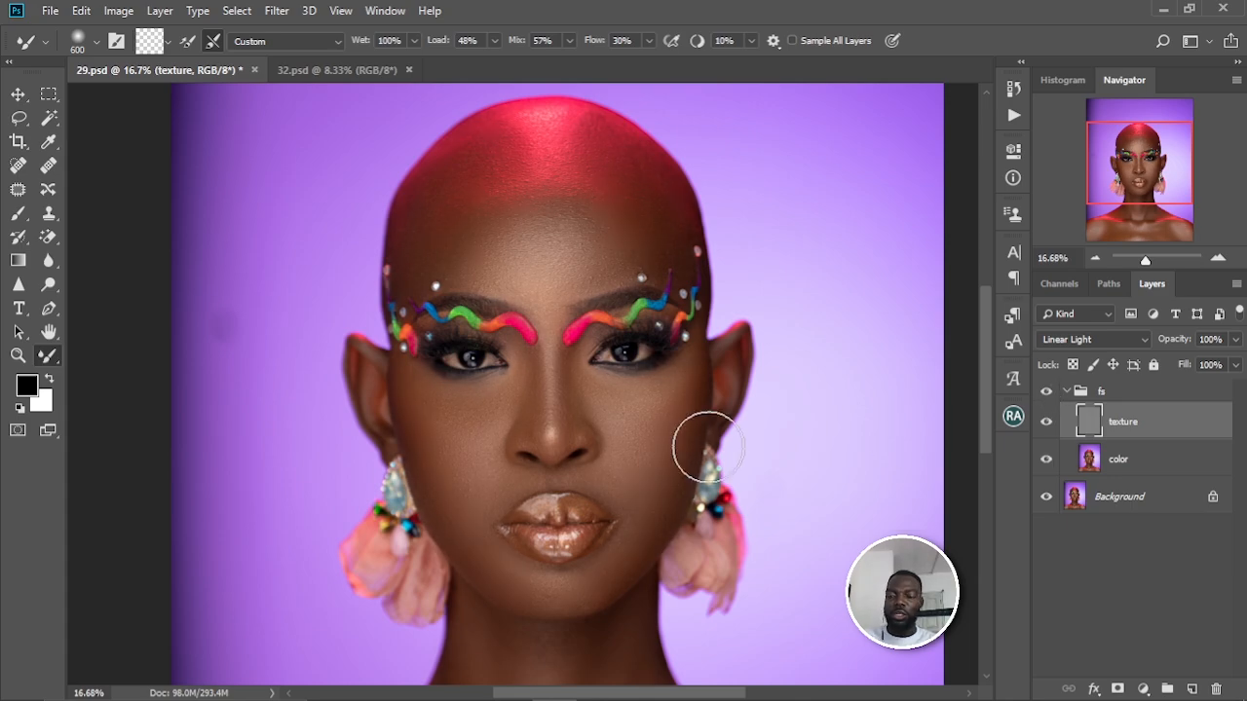
scroll(709, 448, "down", 4)
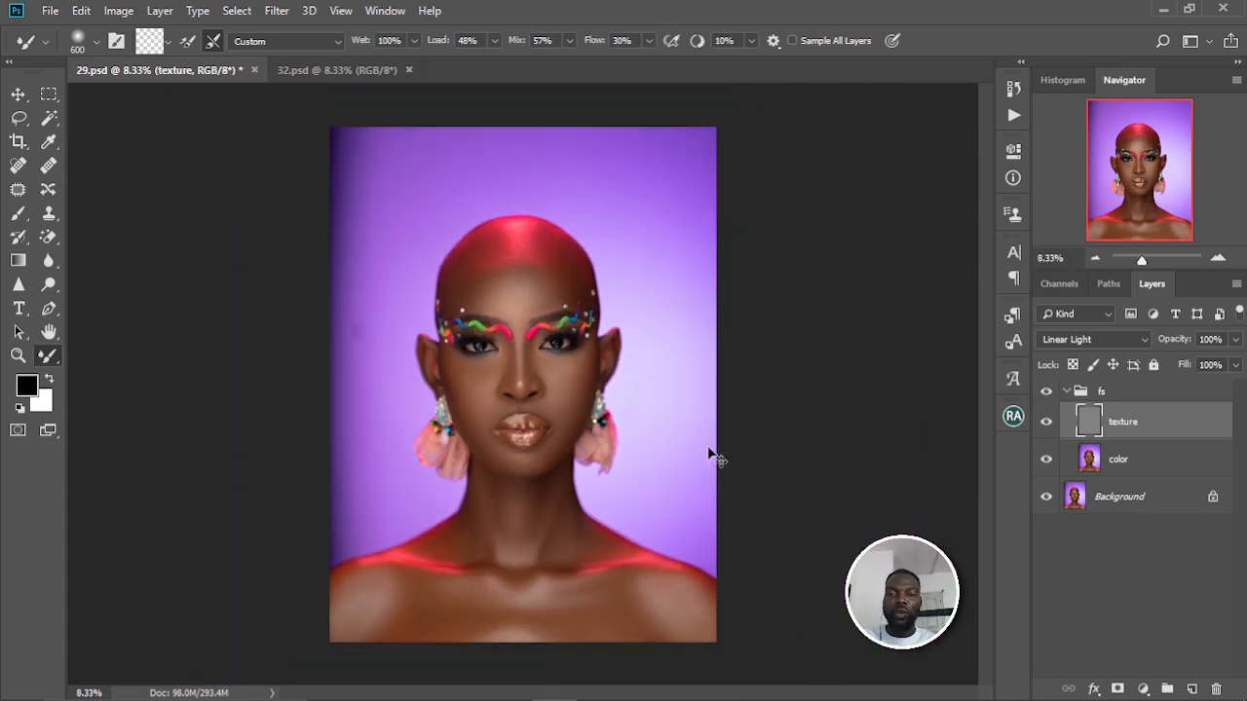
scroll(708, 450, "up", 3)
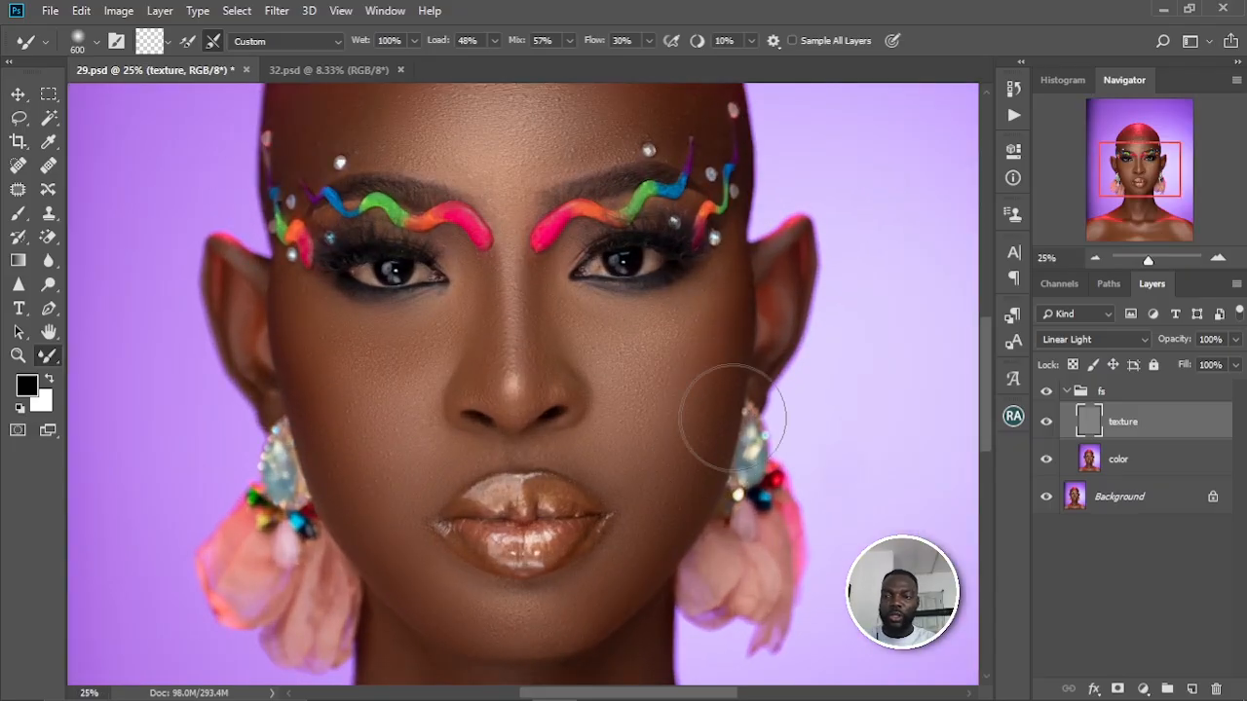
scroll(545, 443, "down", 2)
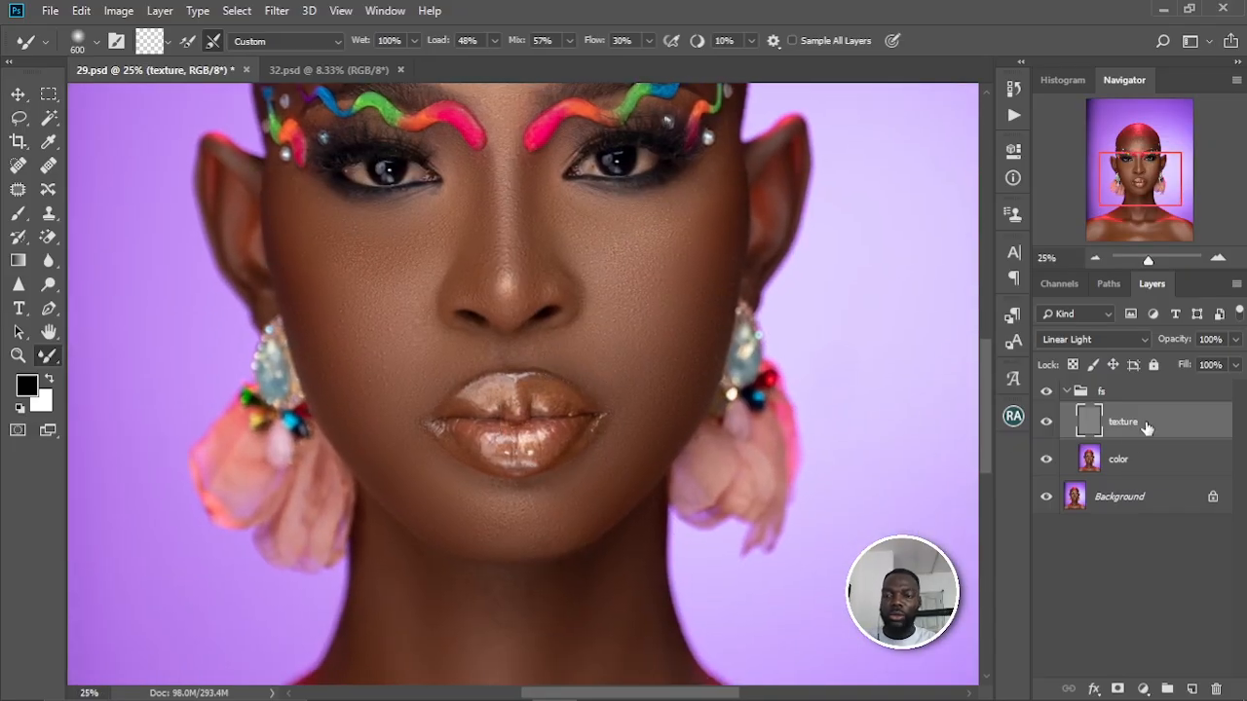
- Select the color layer and smooth the highlights on the lower lip with a 70 px Mixer Brush
left_click(1148, 465)
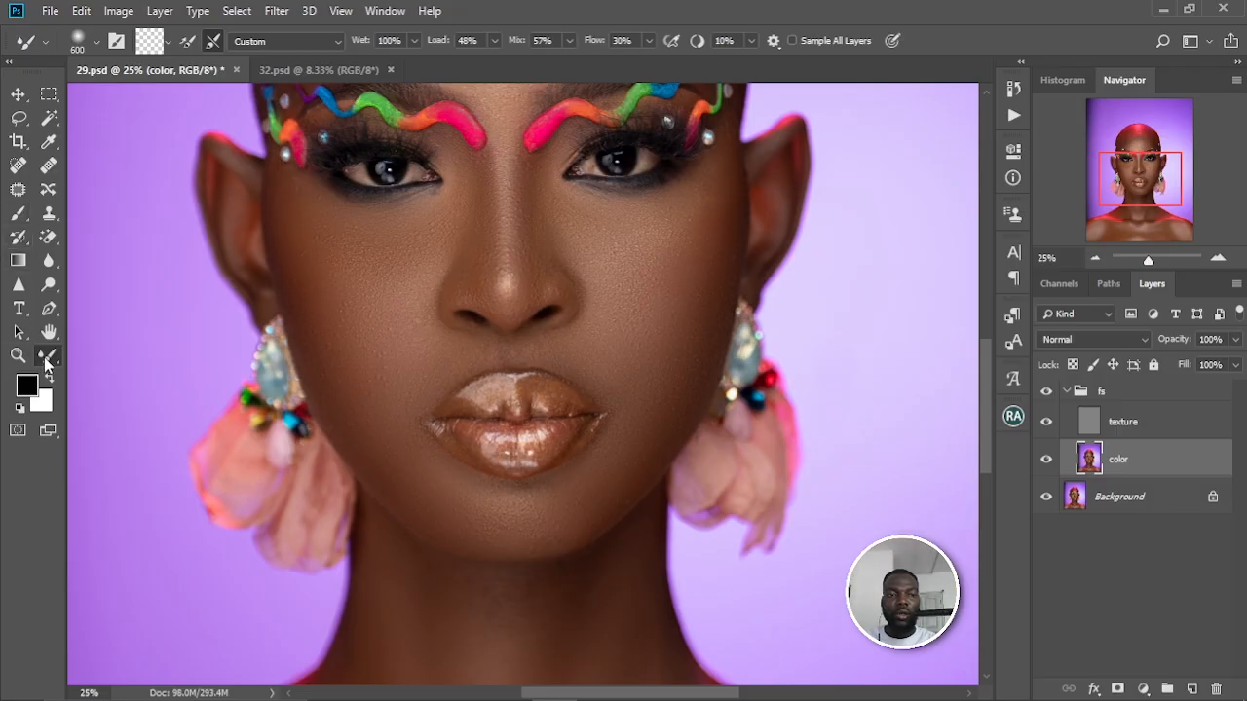
key("bracketleft")
key("bracketleft")
key("bracketleft")
key("bracketleft")
key("bracketleft")
key("bracketleft")
key("bracketleft")
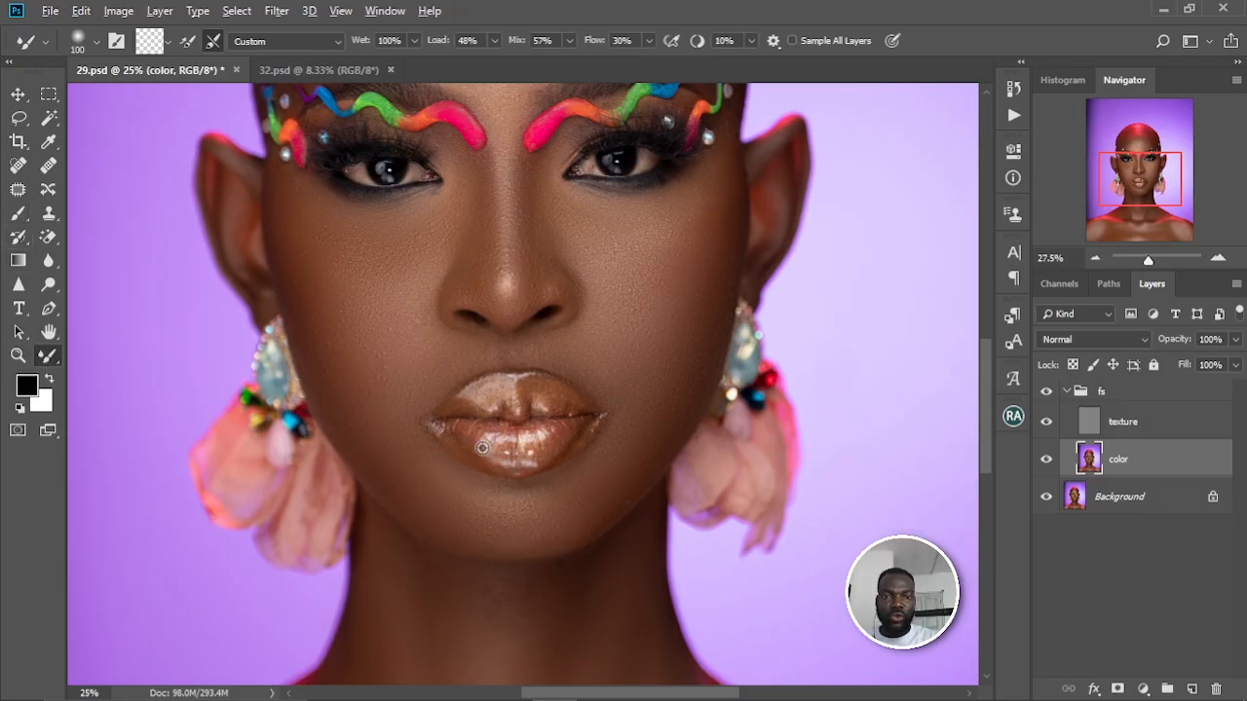
scroll(482, 448, "up", 3)
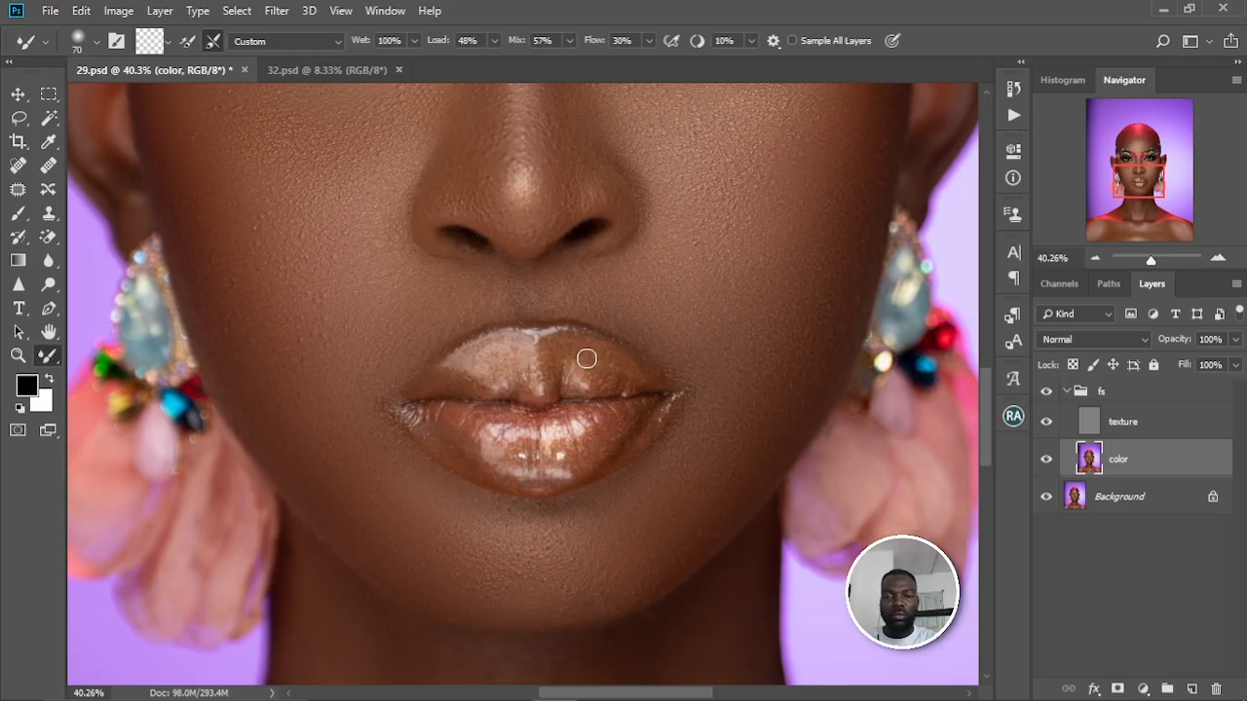
mouse_move(558, 465)
left_mouse_down()
mouse_move(441, 435)
mouse_move(557, 451)
mouse_move(472, 439)
left_mouse_up()
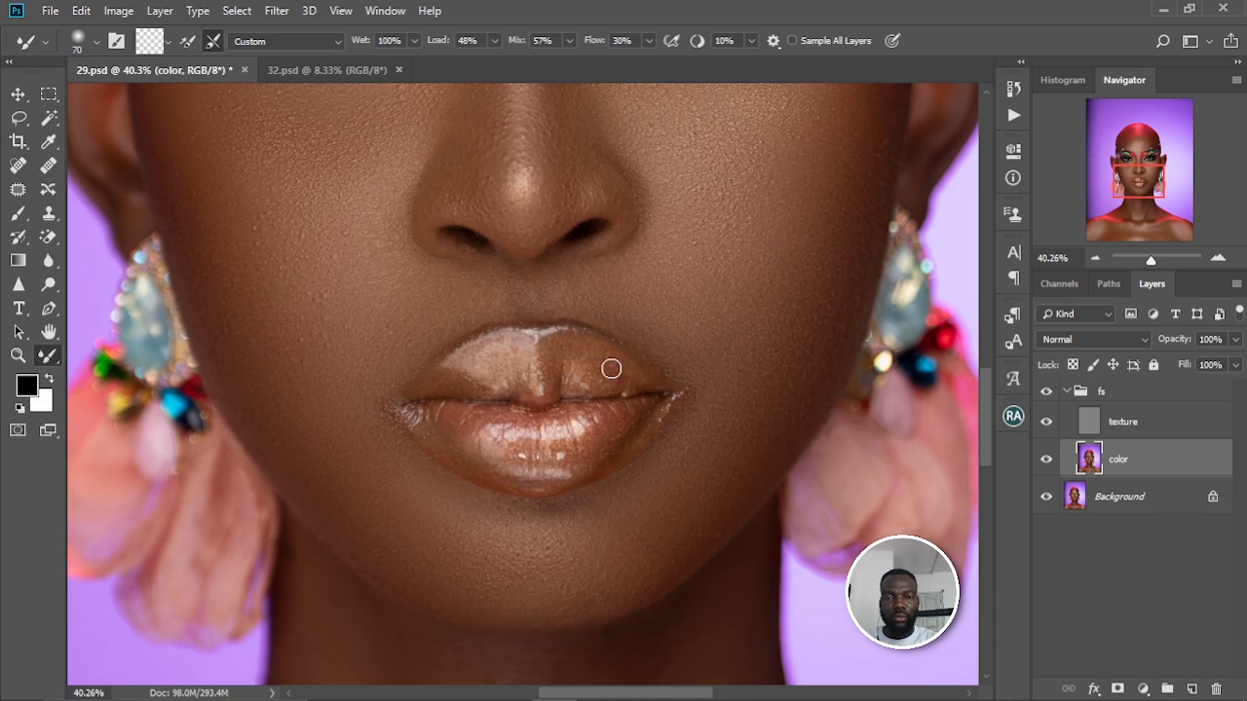
- Inspect the lips, face and head up close and compare the whole portrait with the fs group hidden and shown
scroll(597, 335, "down", 2)
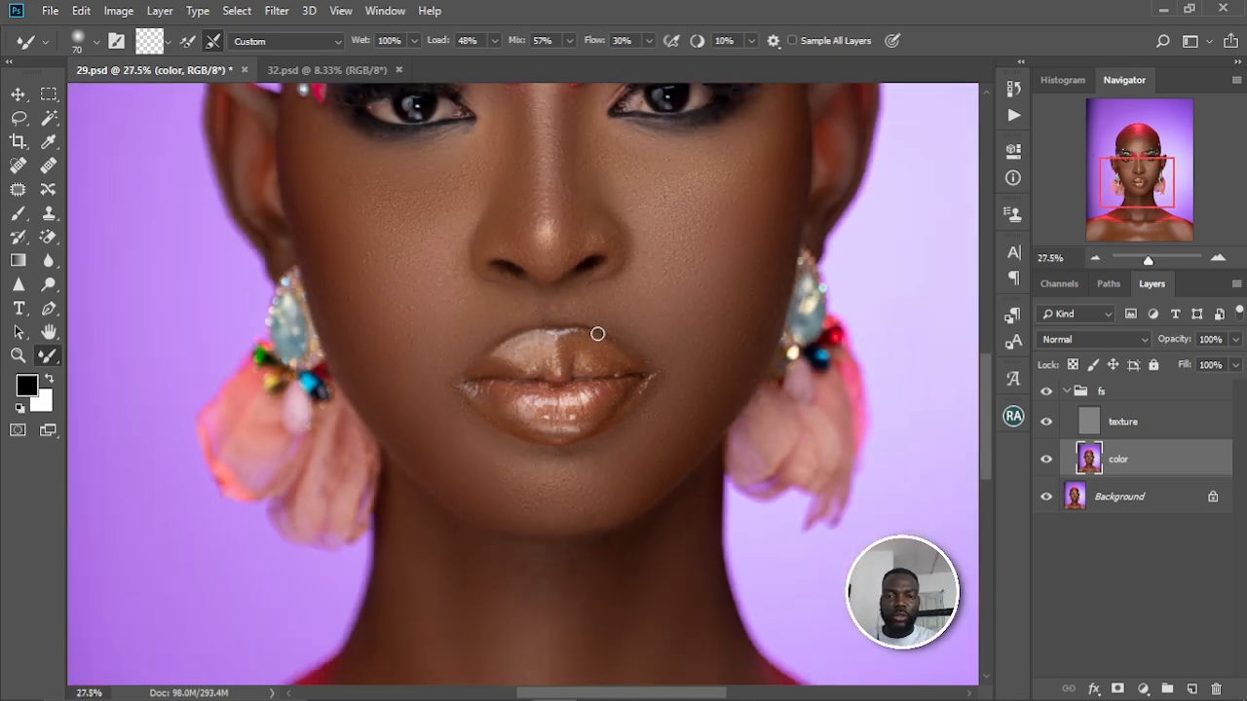
scroll(552, 411, "up", 1)
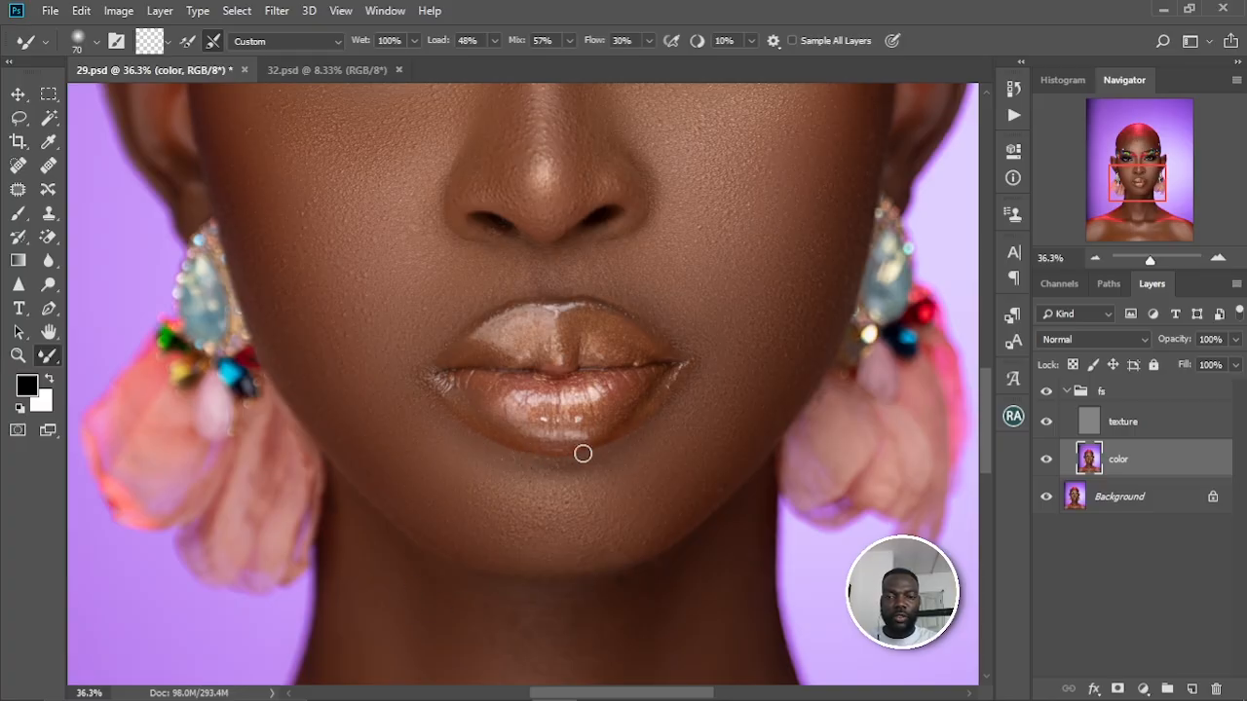
key("bracketleft")
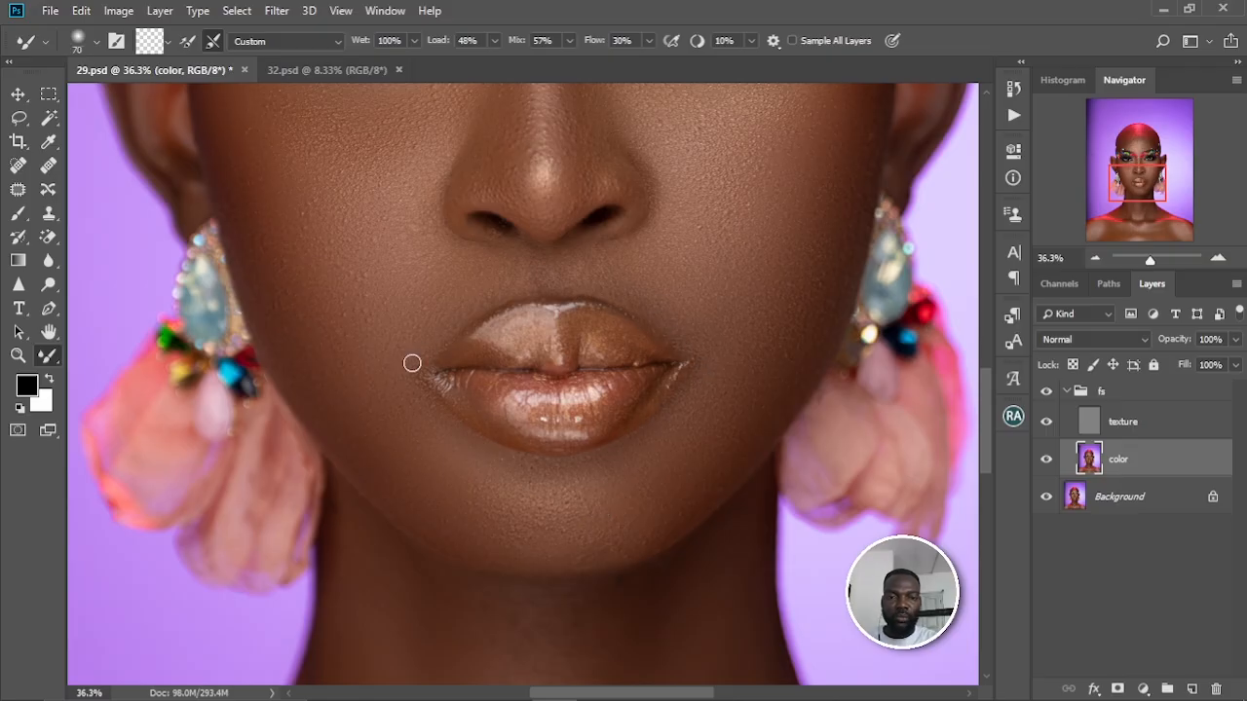
key("ctrl+0")
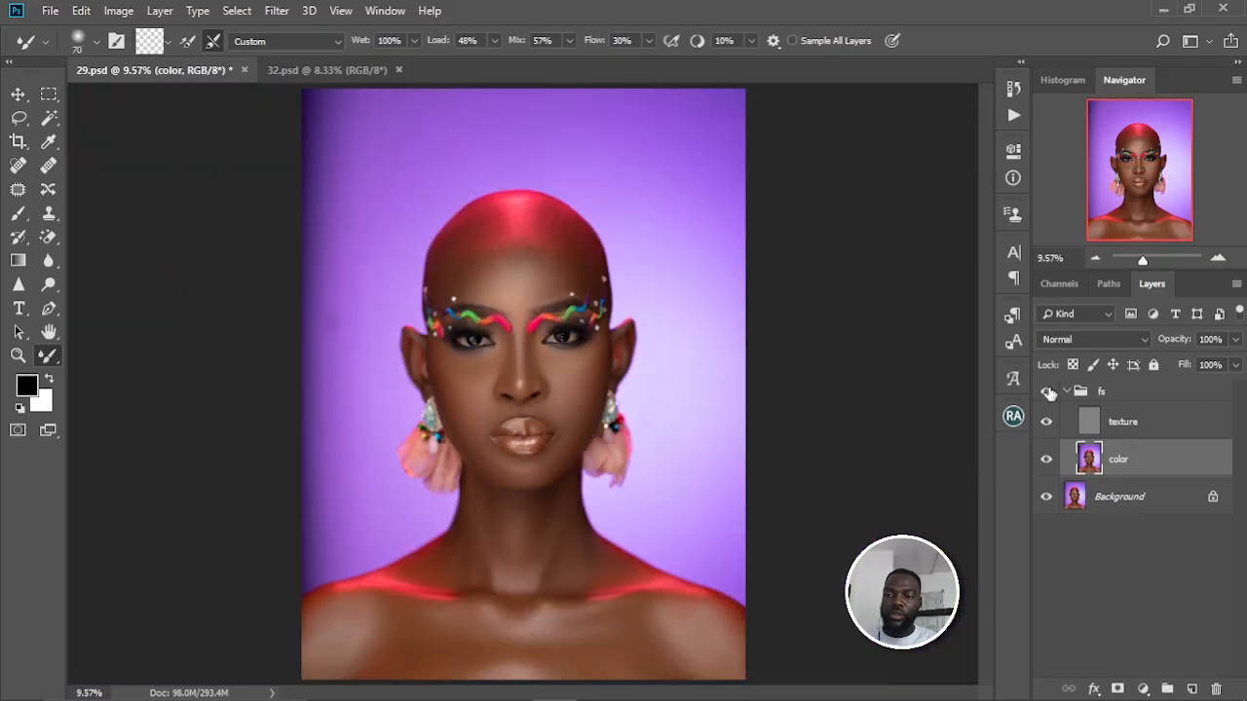
left_click(1048, 393)
left_click(1048, 393)
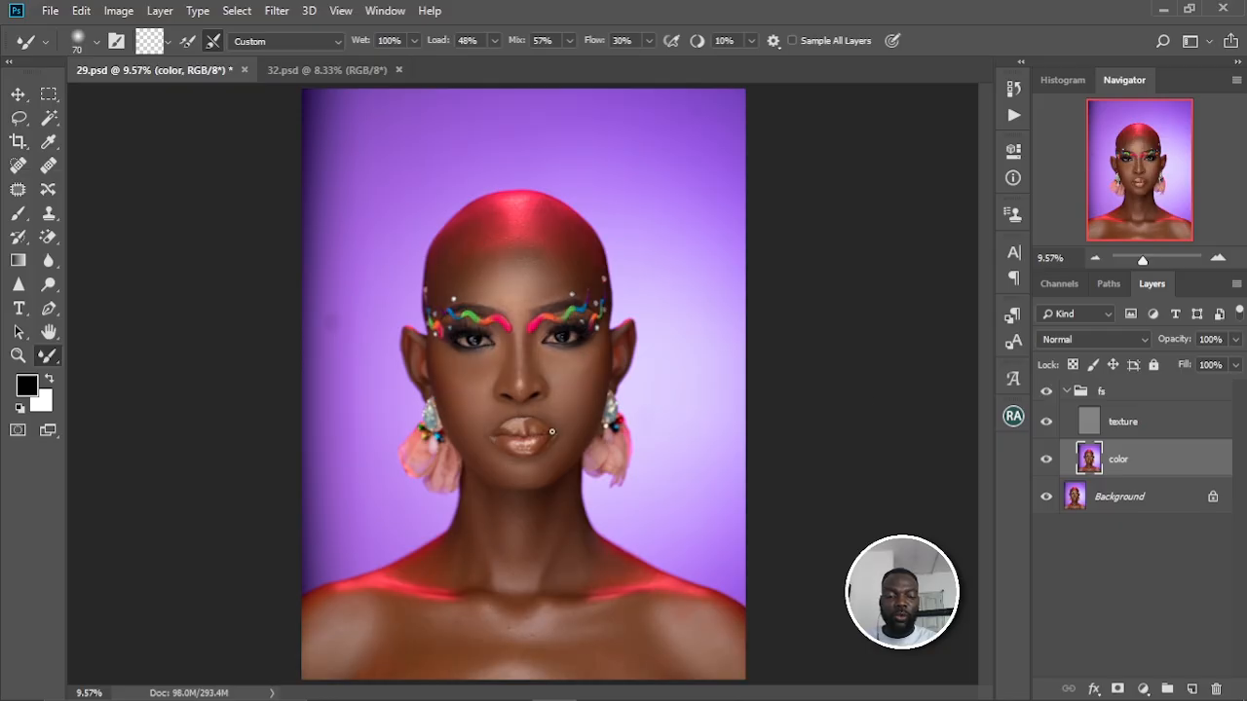
scroll(477, 421, "up", 5)
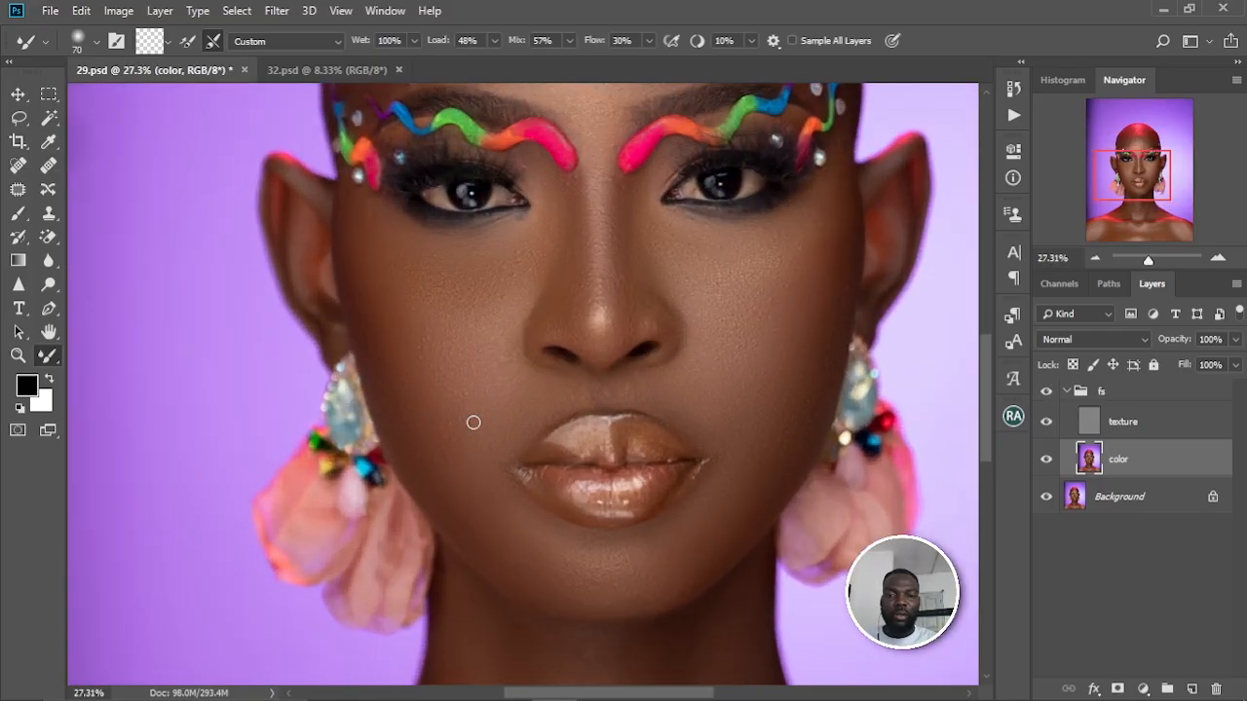
scroll(490, 414, "down", 2)
left_click_drag(610, 437, 576, 602)
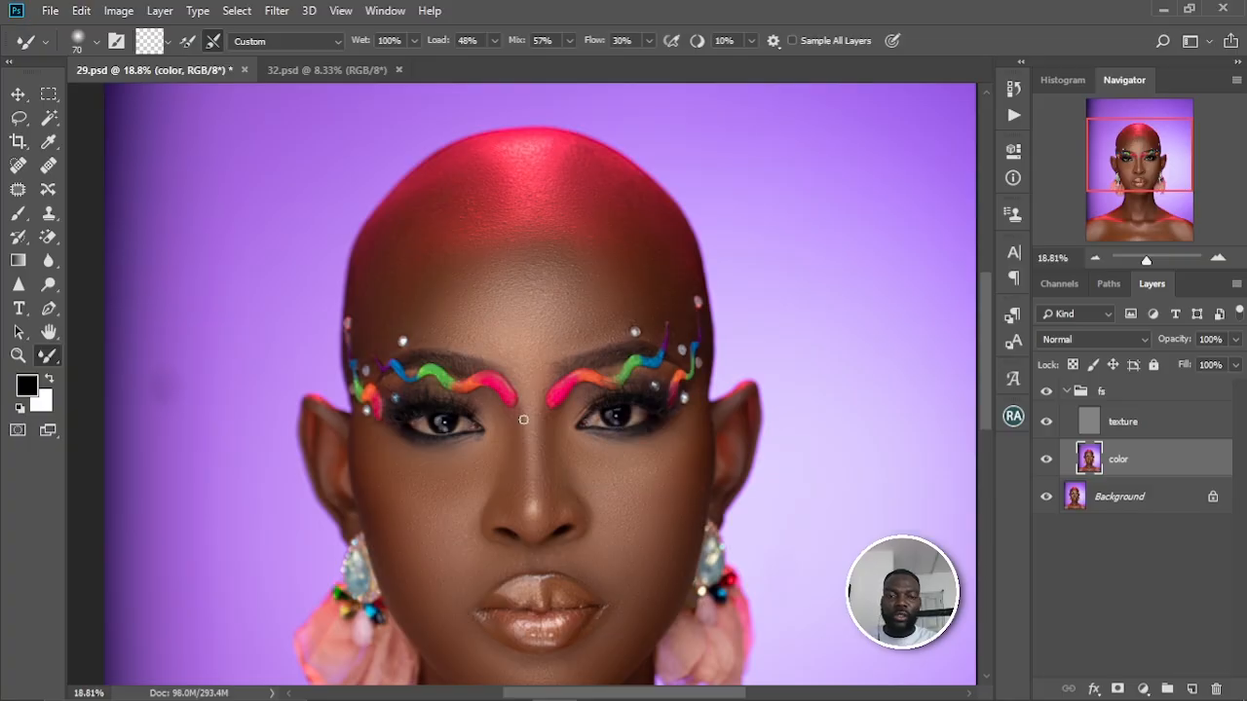
left_click_drag(523, 420, 5, 20)
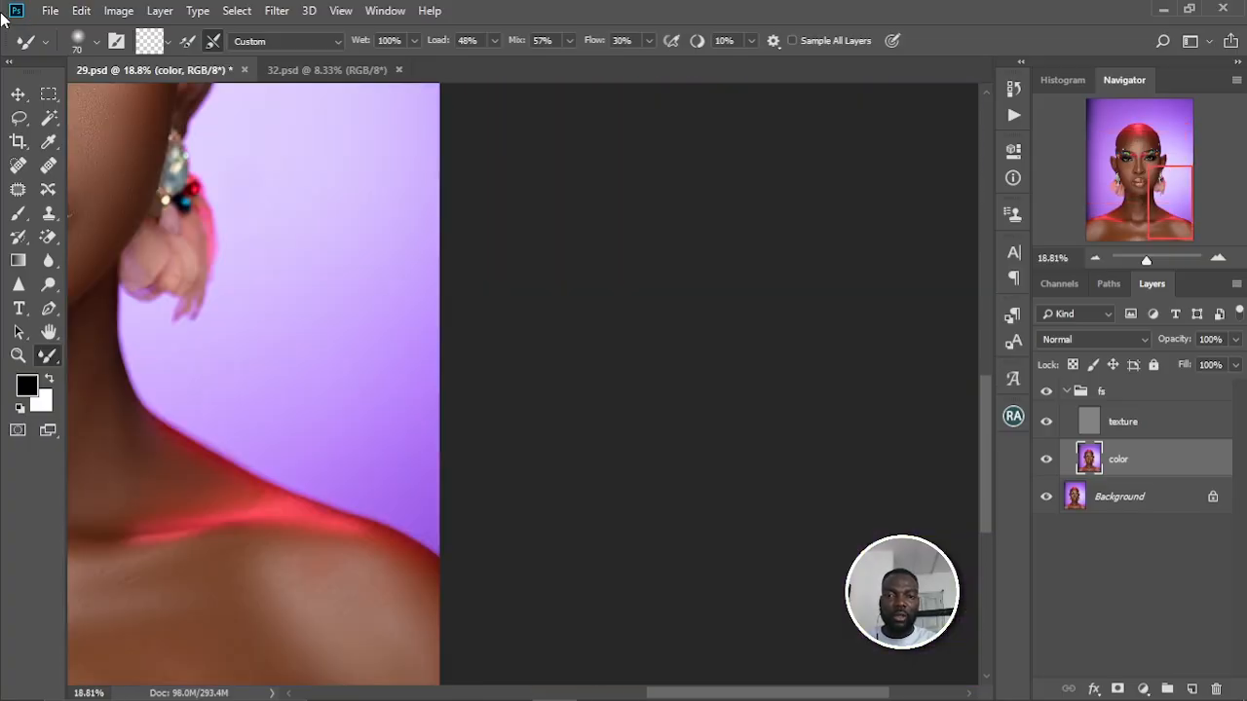
left_click_drag(299, 310, 701, 512)
left_click_drag(361, 310, 533, 400)
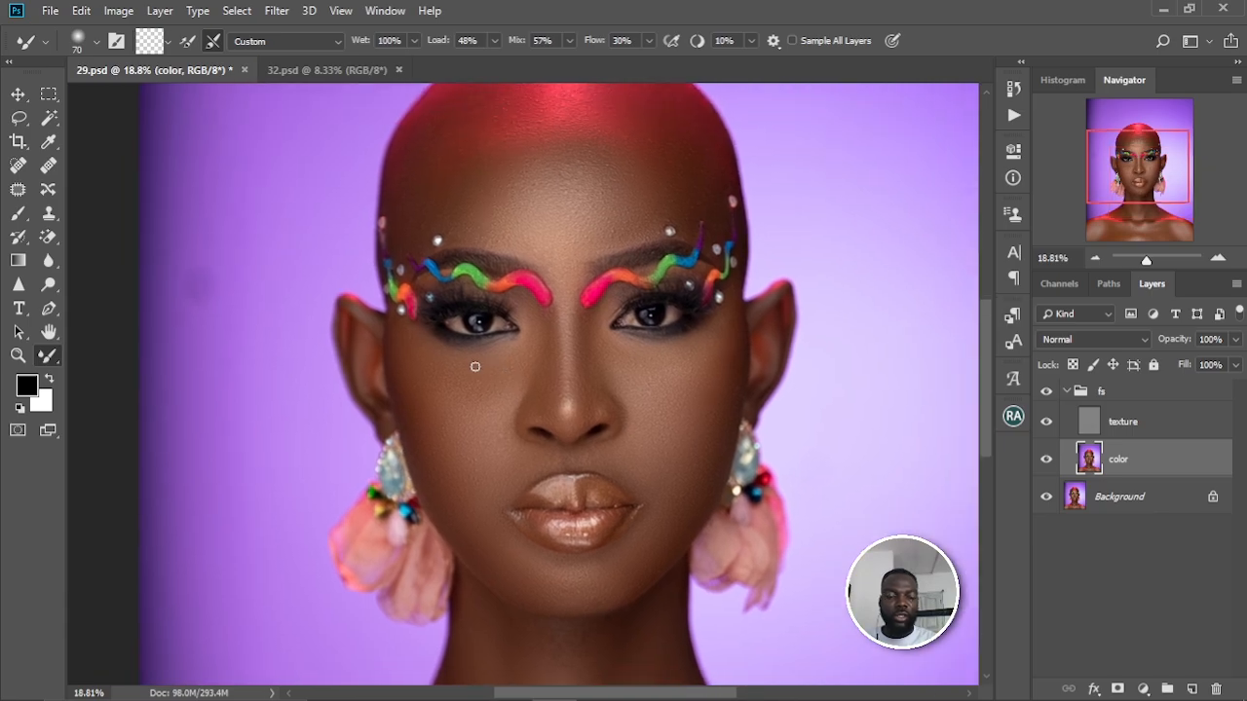
- Select the texture layer and the Spot Healing Brush, and examine the skin texture across the face and forehead
left_click(1131, 421)
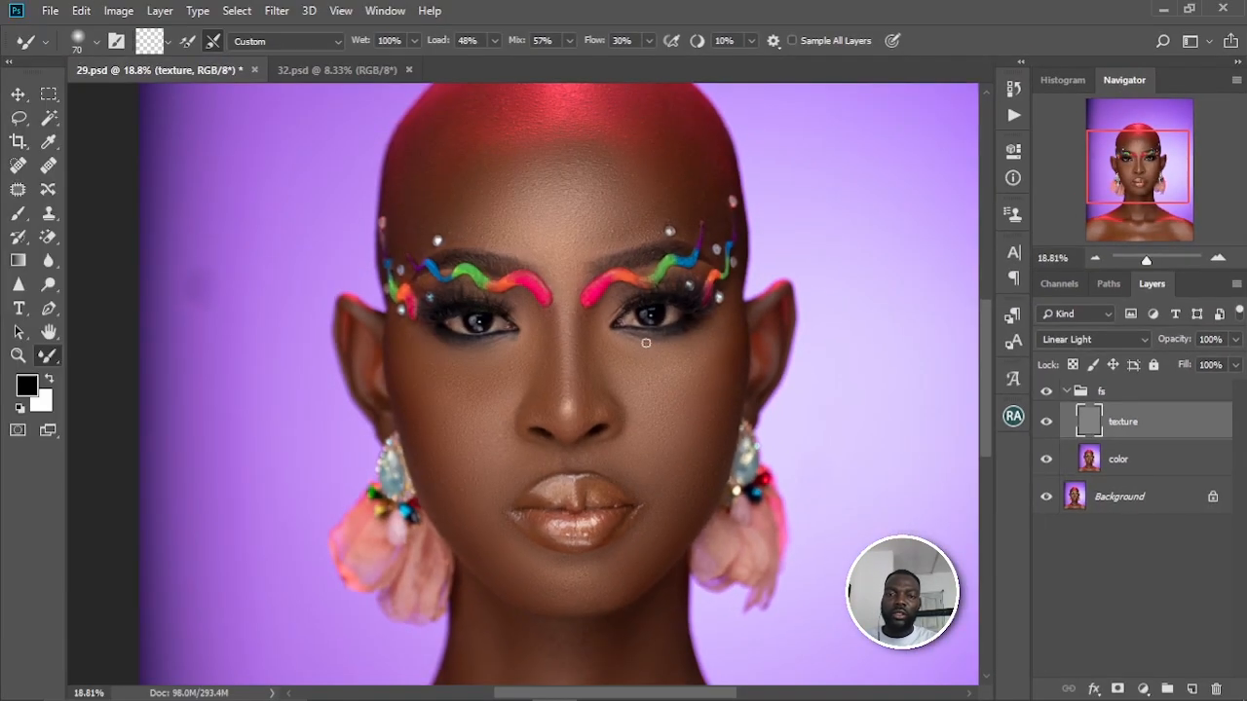
left_click(18, 165)
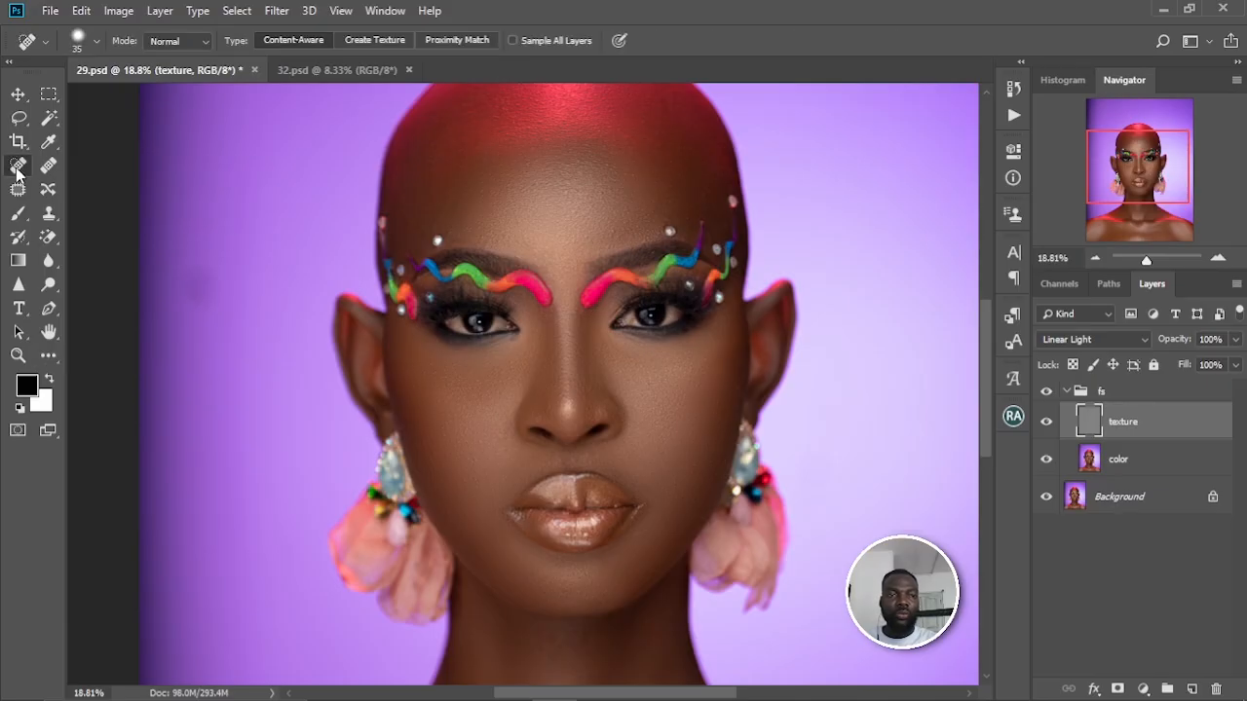
scroll(576, 265, "up", 3)
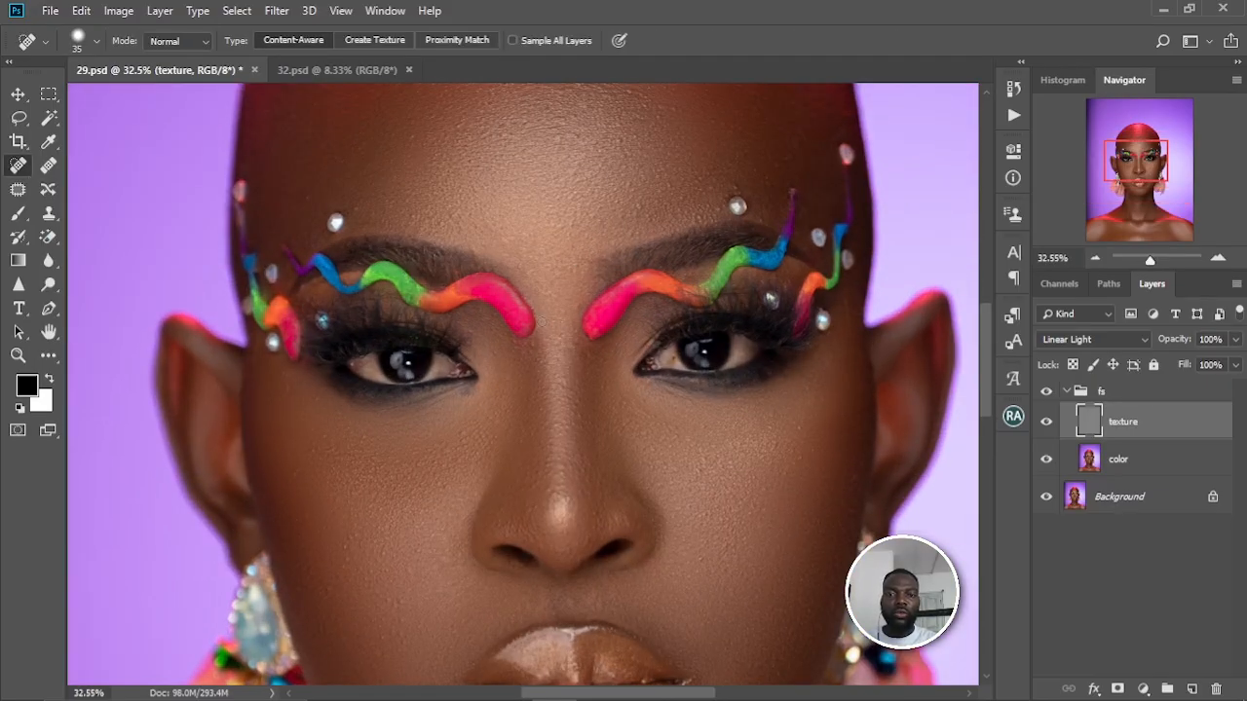
scroll(542, 317, "down", 5)
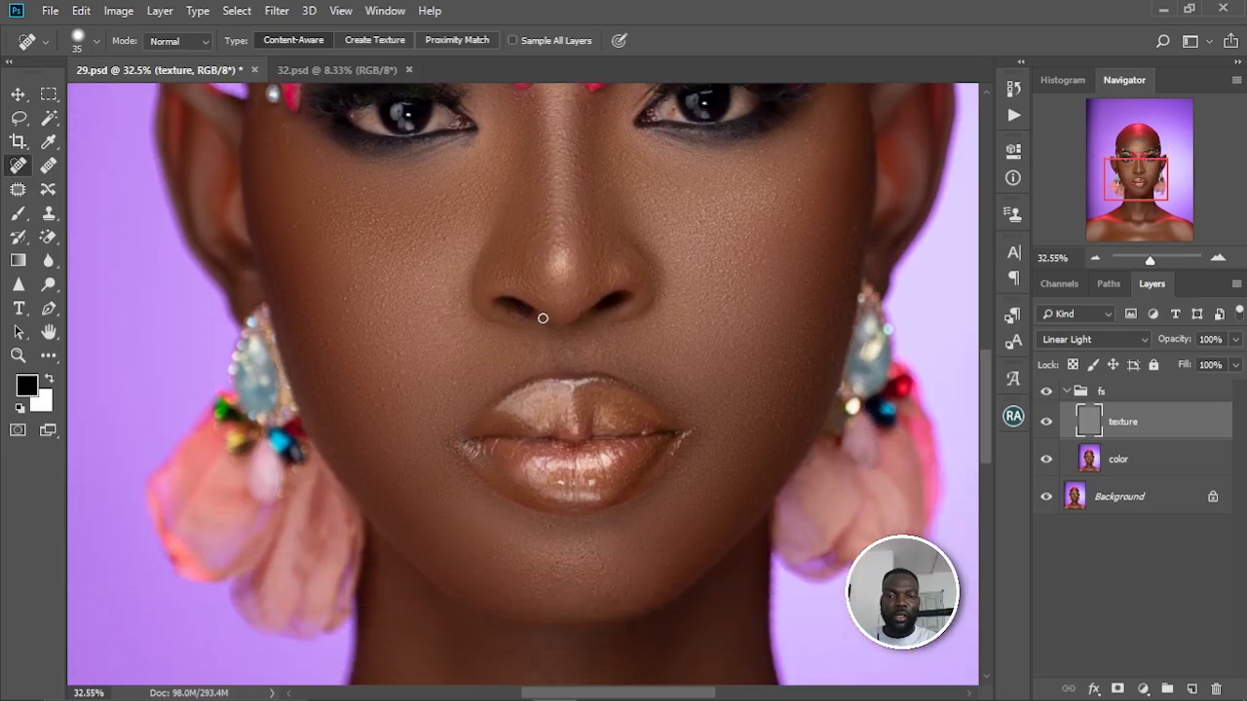
scroll(543, 318, "down", 3)
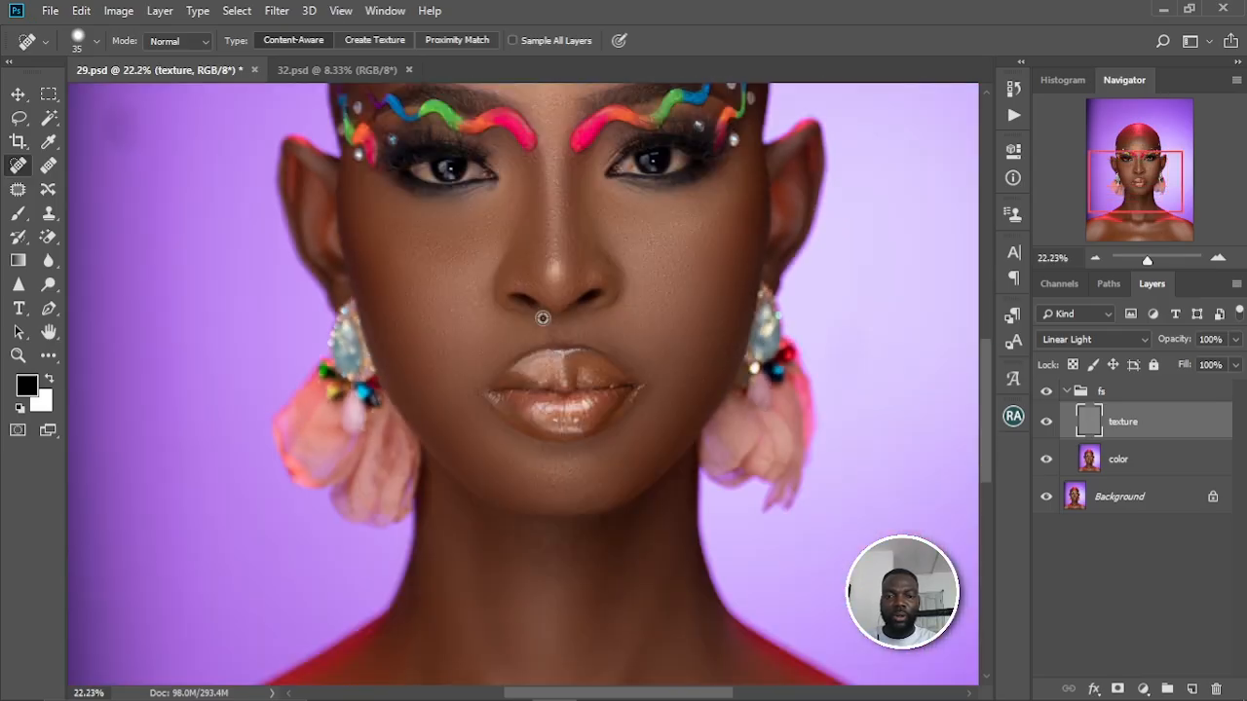
scroll(542, 317, "down", 1)
scroll(546, 274, "up", 3)
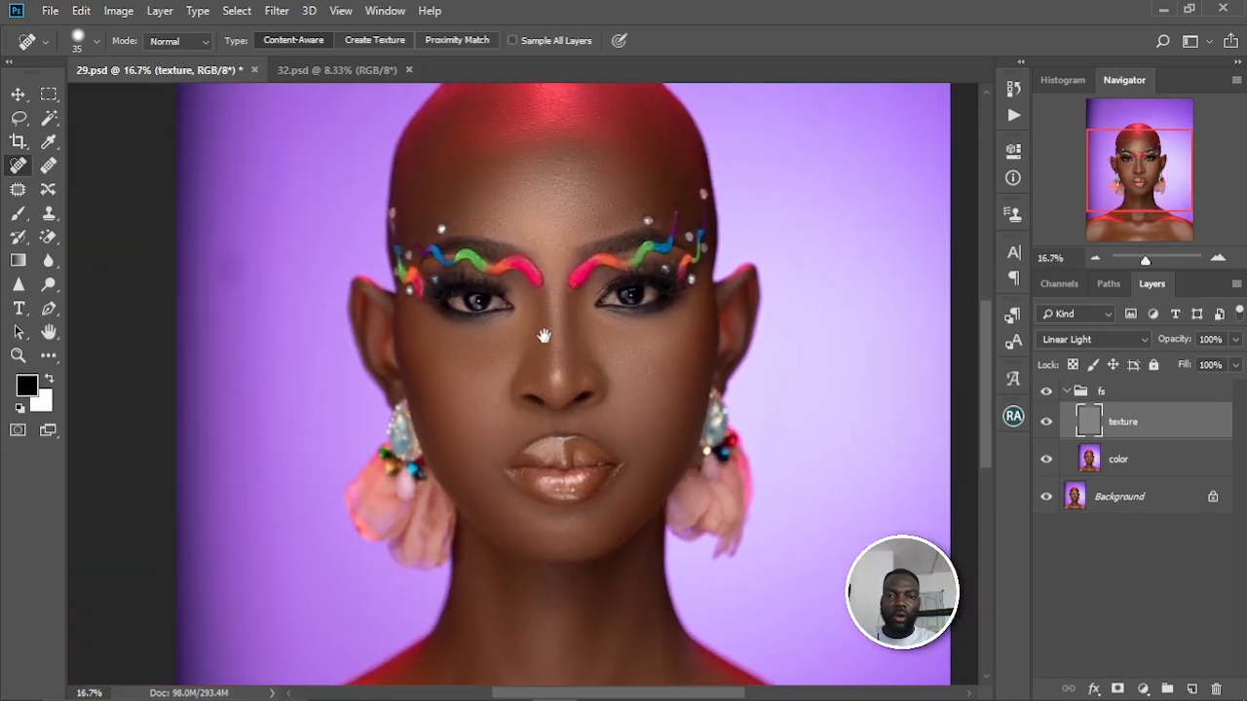
scroll(544, 378, "up", 4)
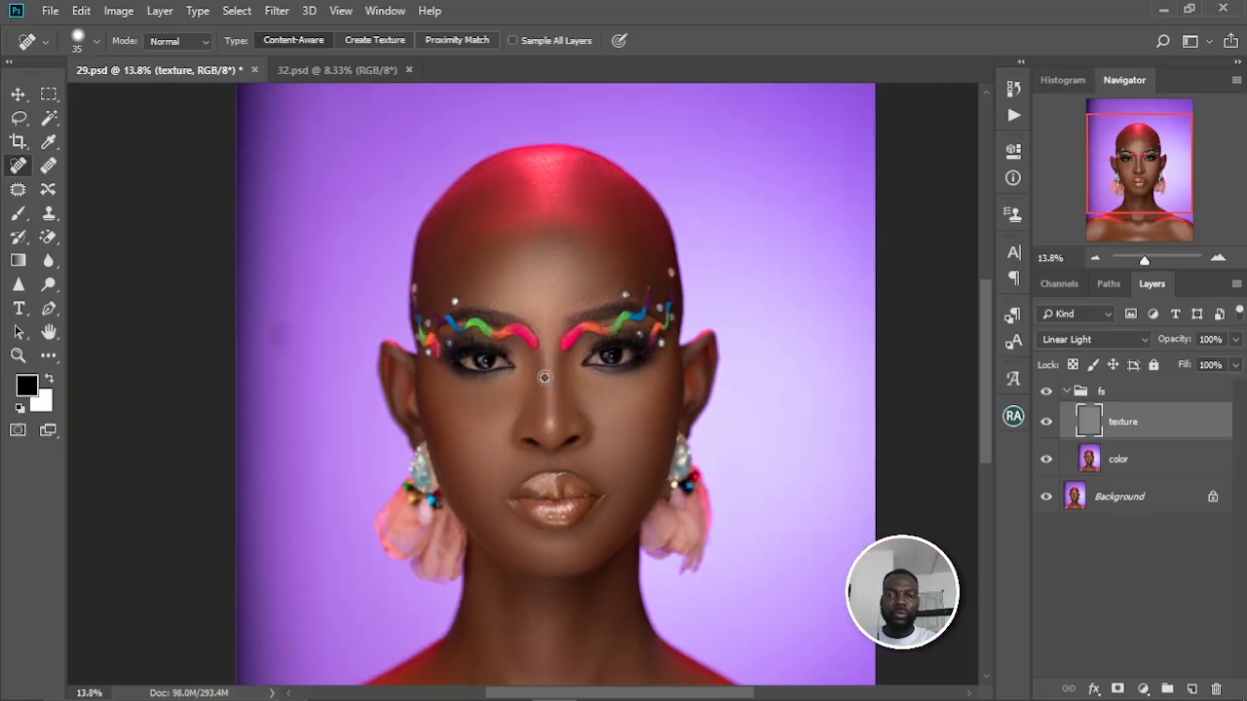
scroll(544, 378, "down", 1)
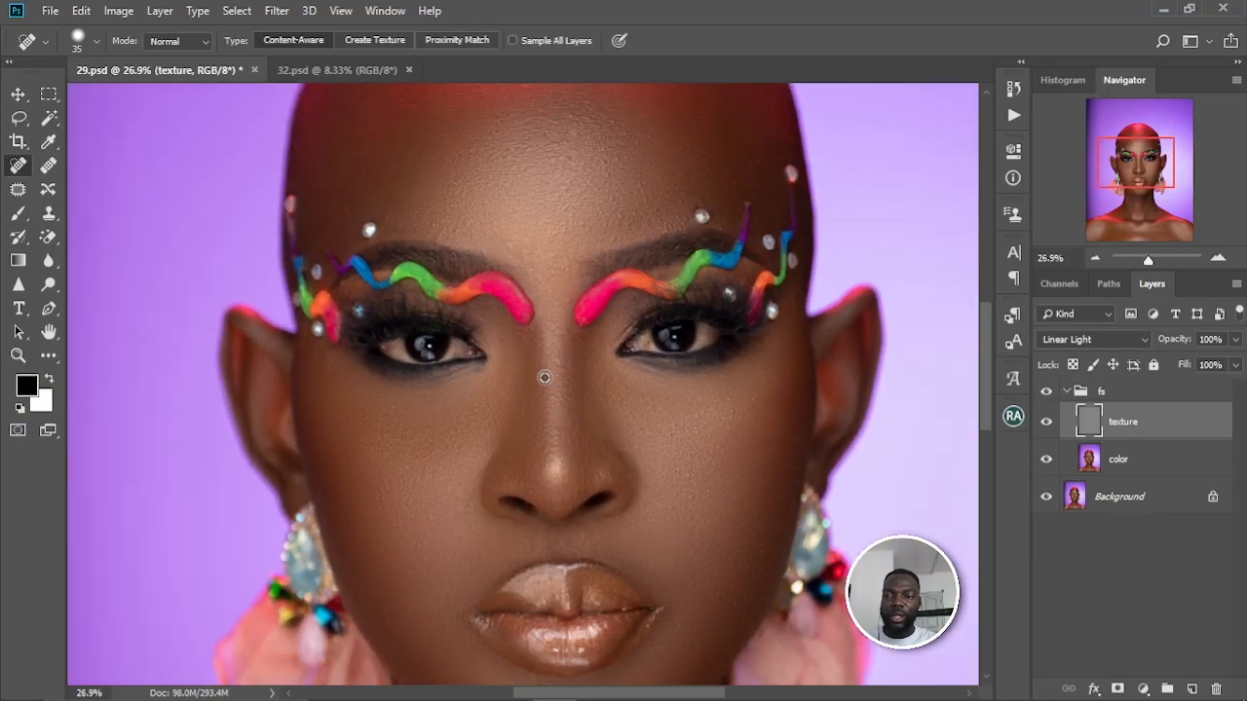
left_click_drag(559, 378, 545, 278)
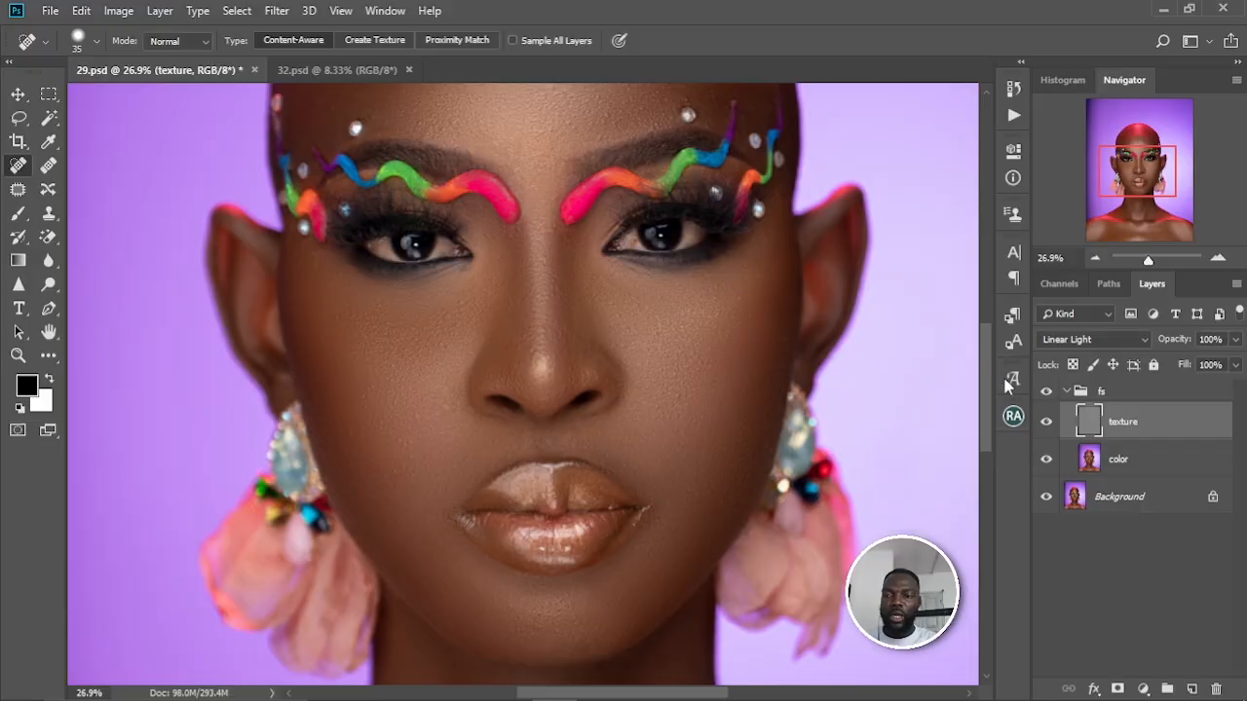
- Collapse the fs group and run the Teeth and Eye whitening action above it
left_click(1067, 392)
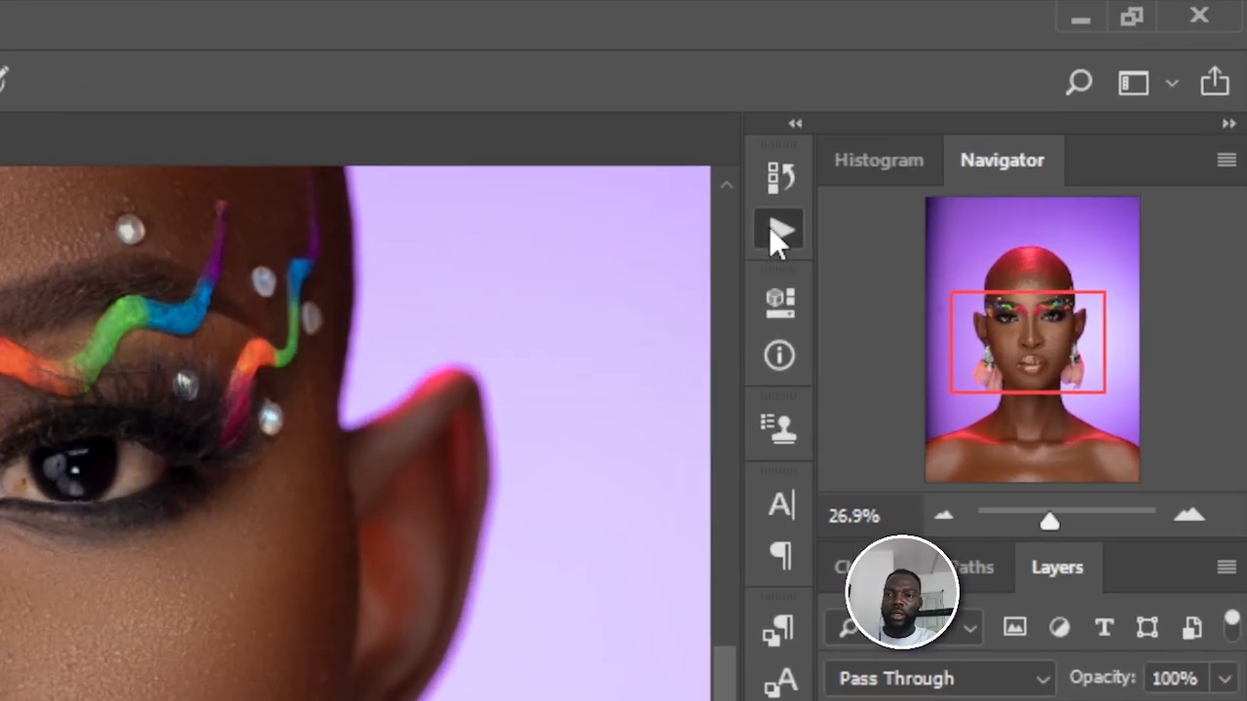
left_click(1014, 116)
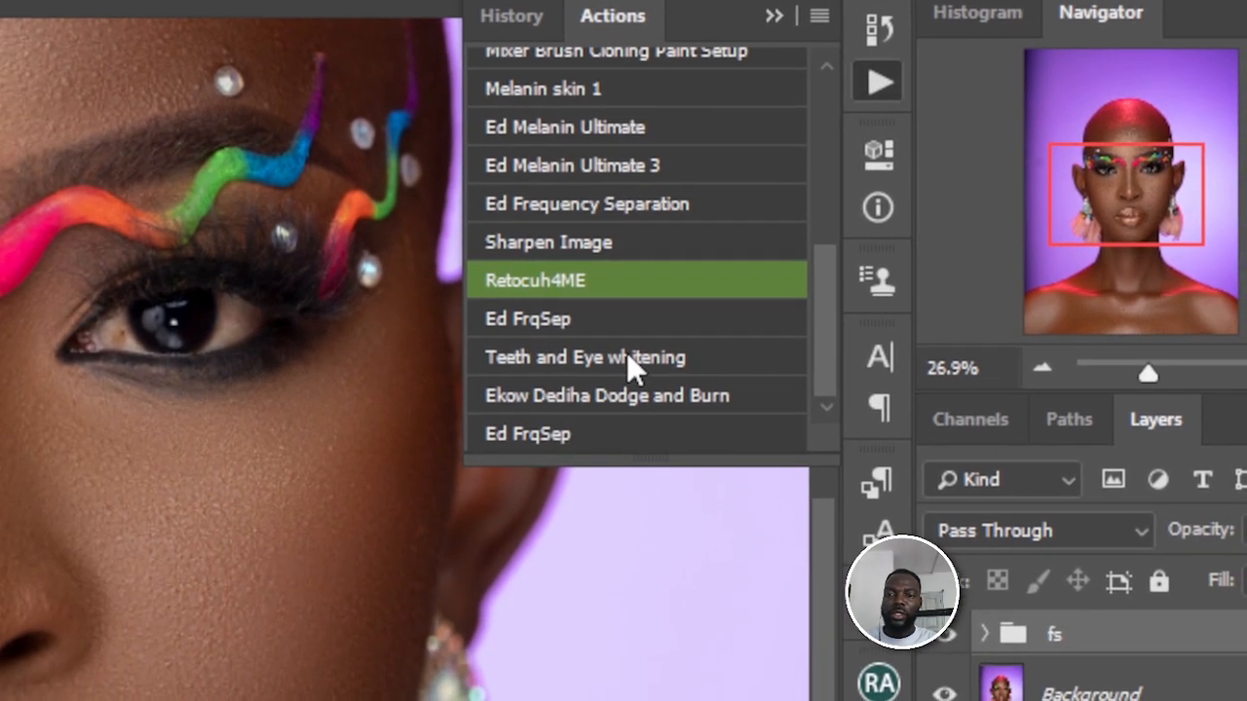
left_click(626, 352)
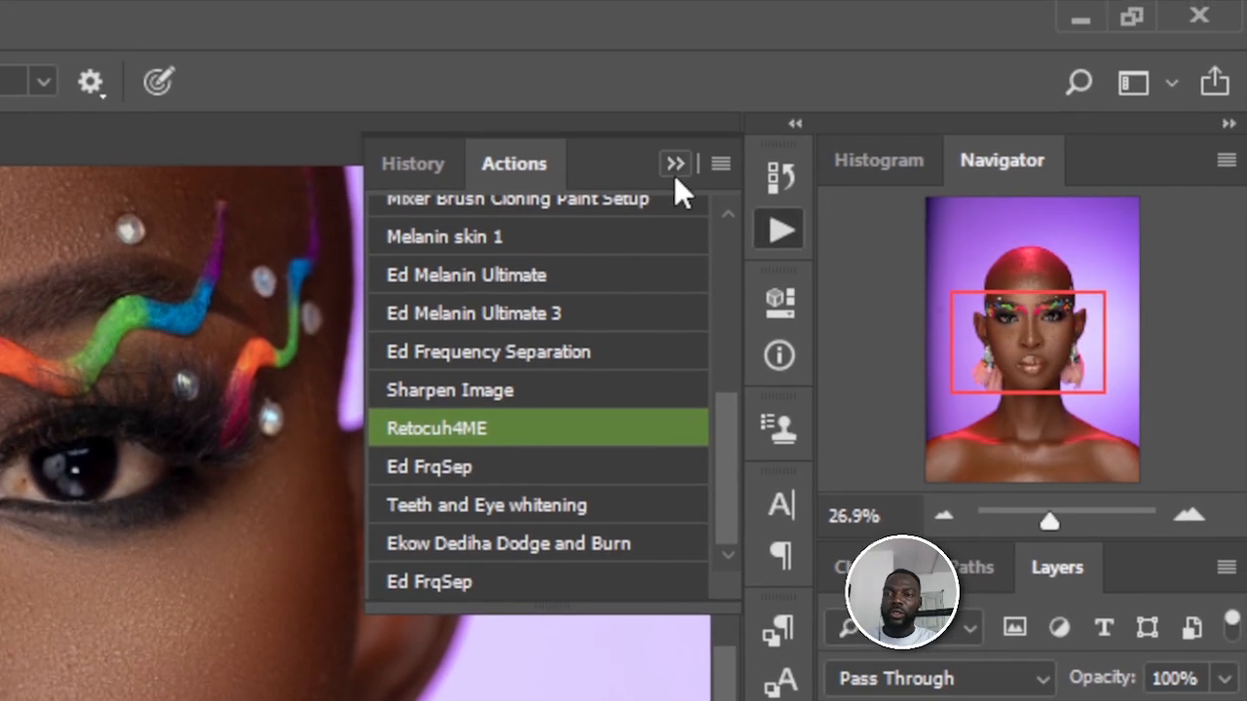
left_click(674, 165)
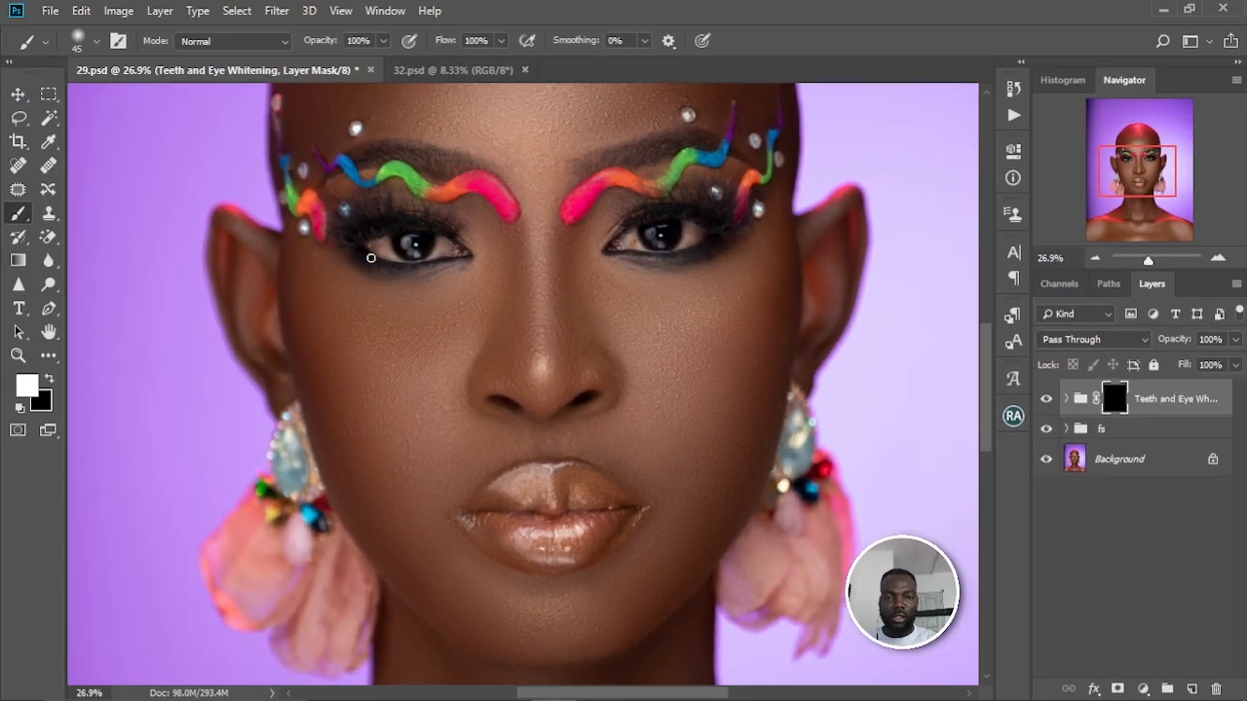
- Whiten the white of the first eye by painting white on the Teeth and Eye Whitening mask with a 40 to 50 px brush
scroll(371, 257, "up", 3)
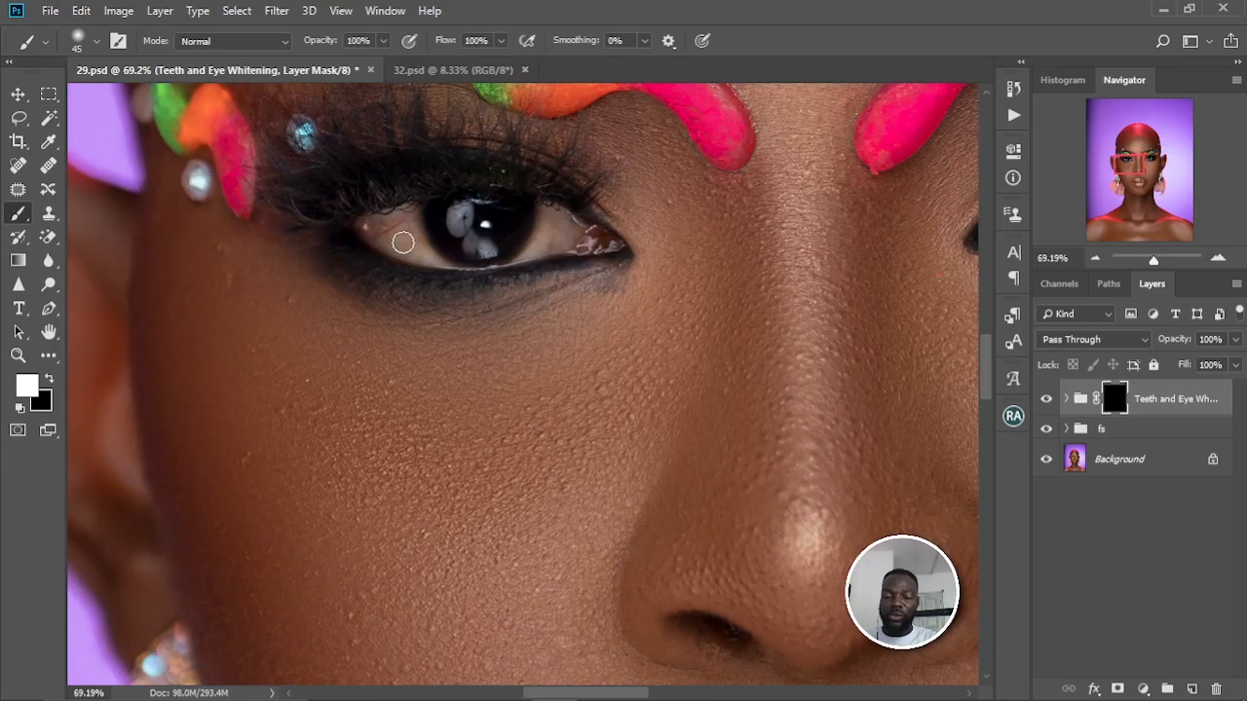
key("bracketright")
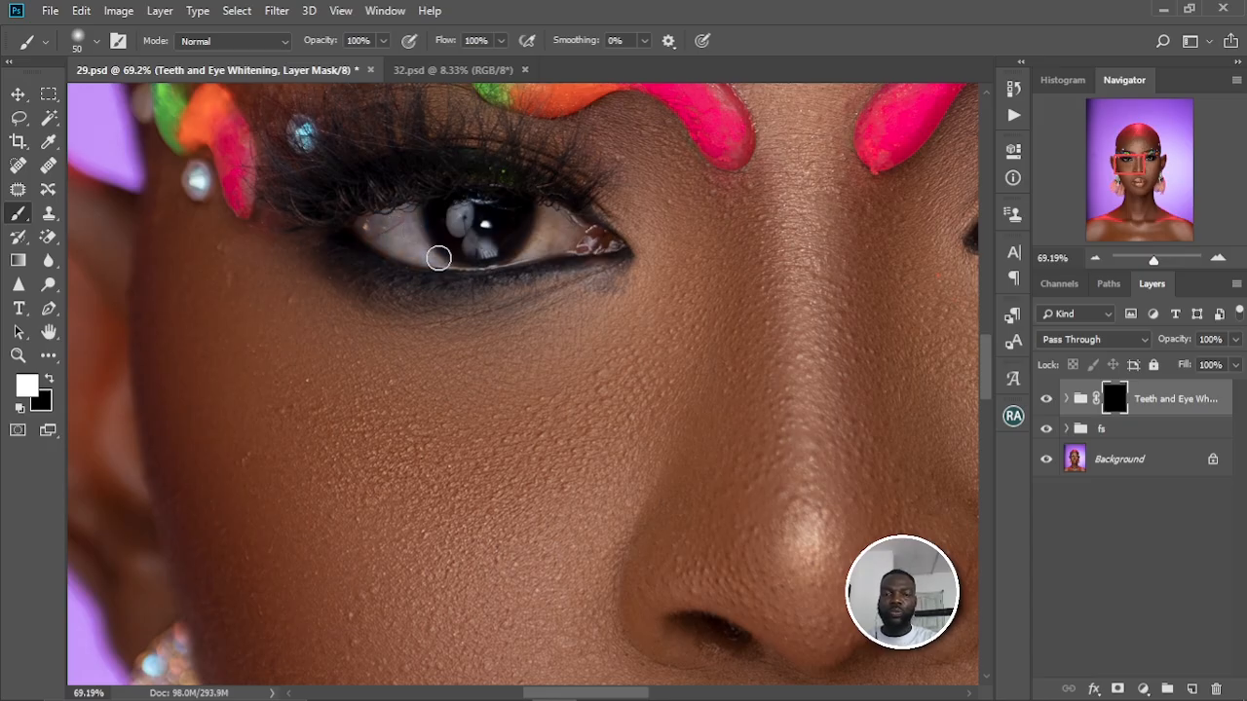
key("bracketleft")
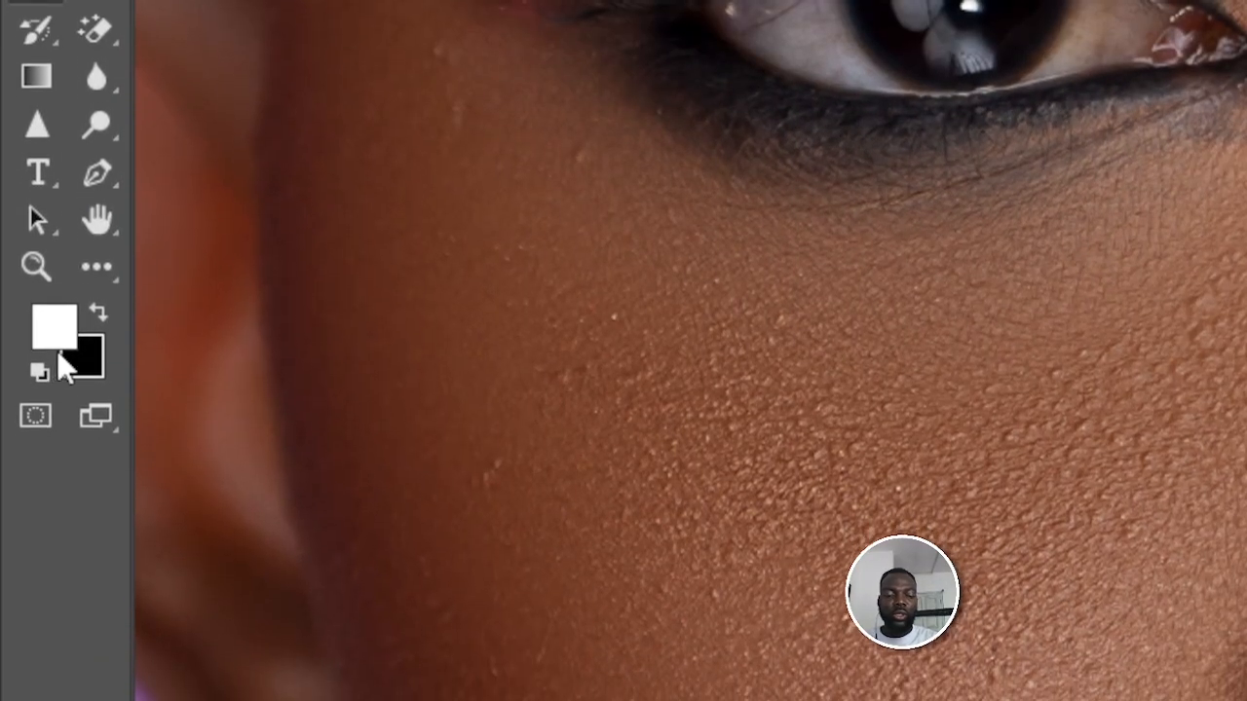
key("x")
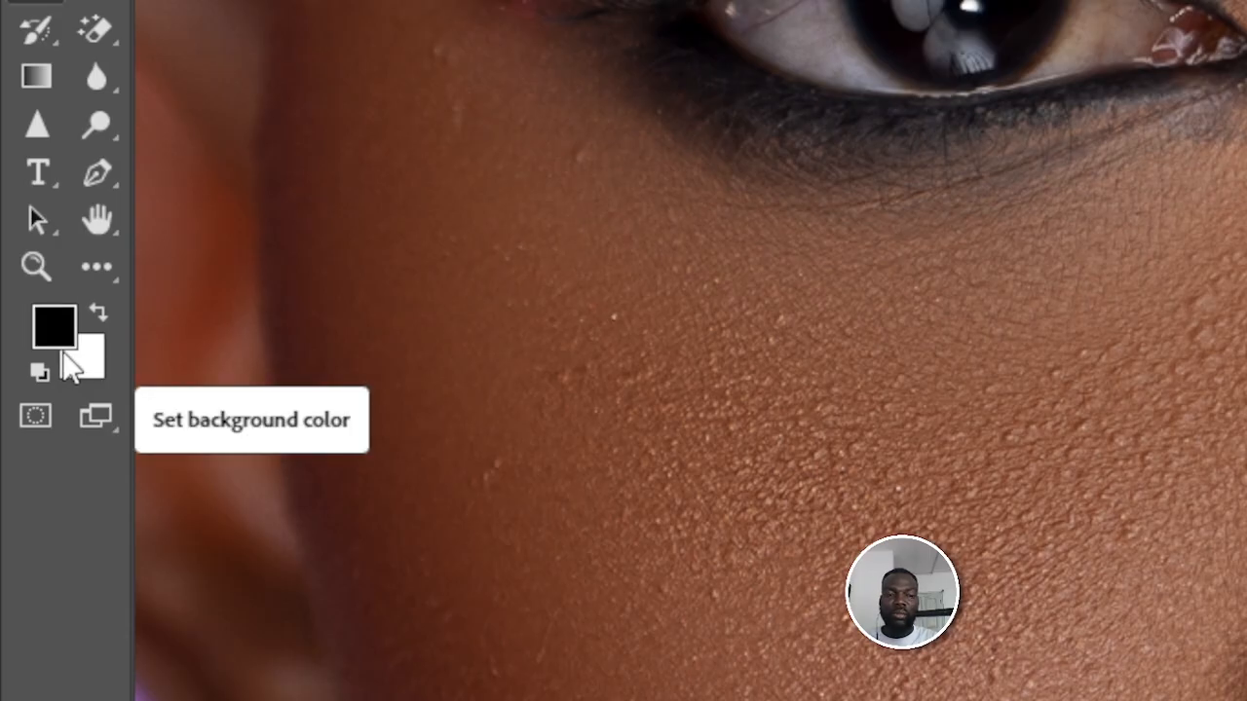
key("x")
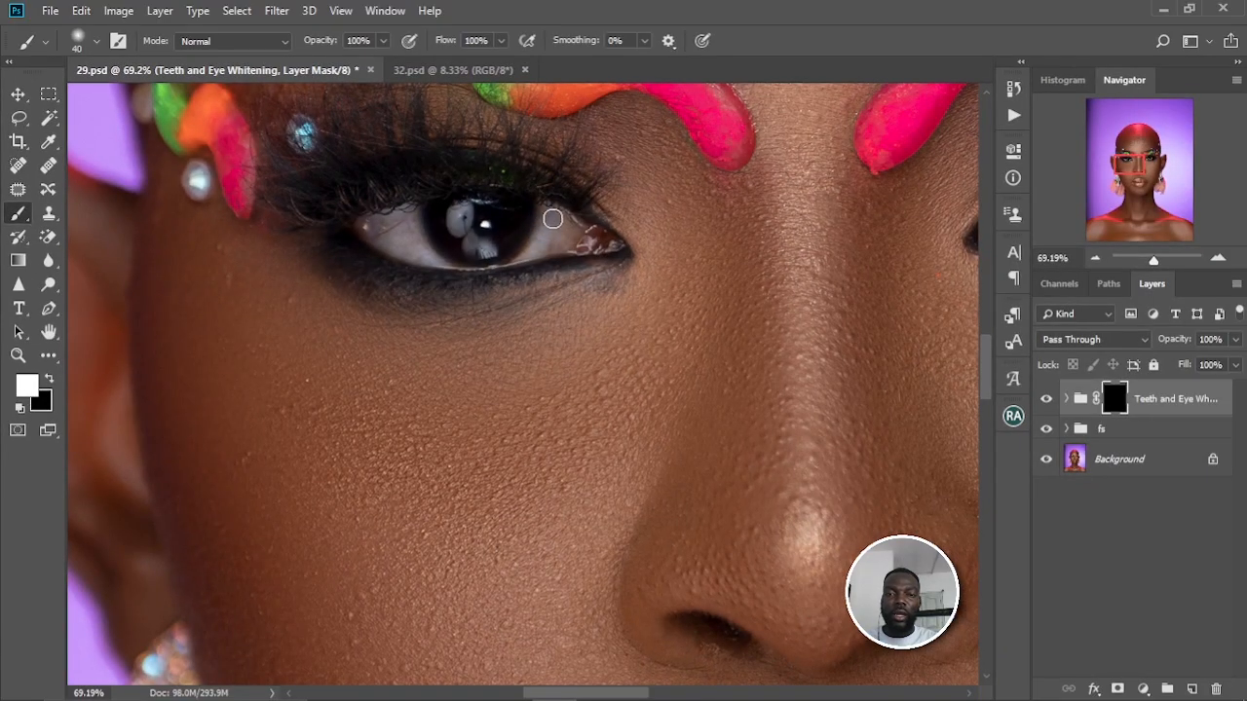
mouse_move(552, 218)
left_mouse_down()
mouse_move(576, 234)
mouse_move(536, 241)
left_mouse_up()
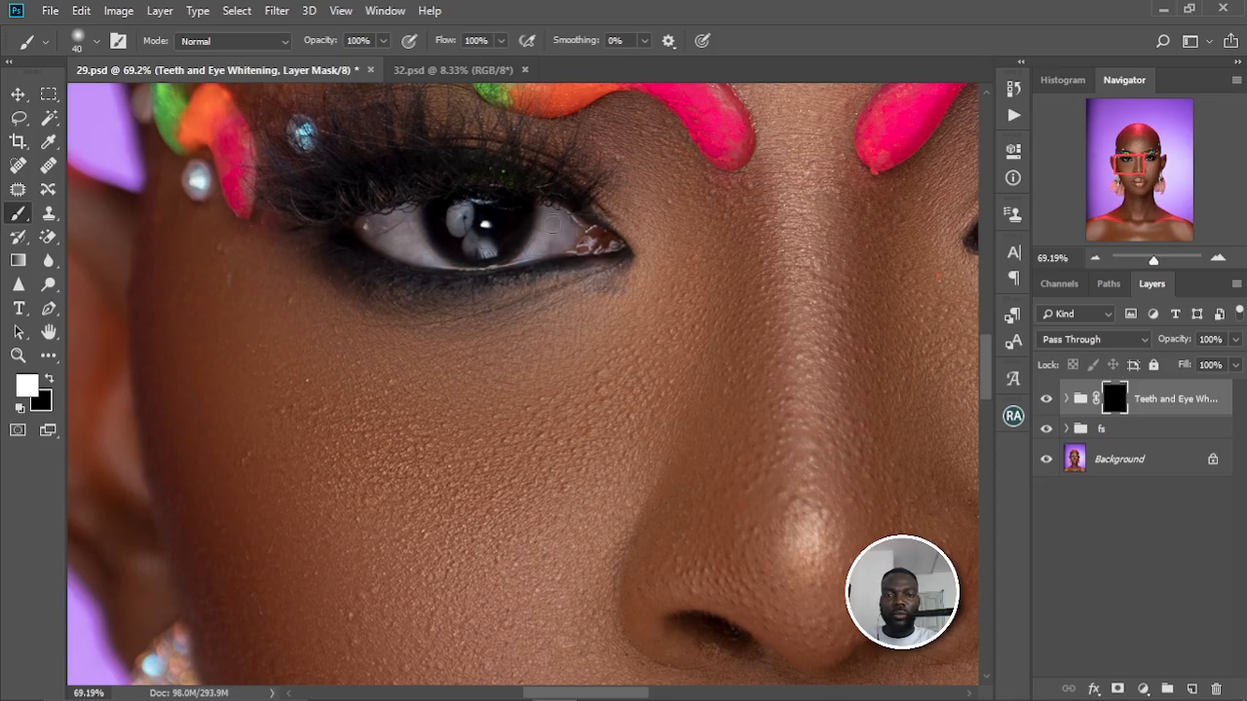
- Whiten the other eye on the same mask with a 40 px white brush and check both eyes together
left_click_drag(932, 184, 533, 243)
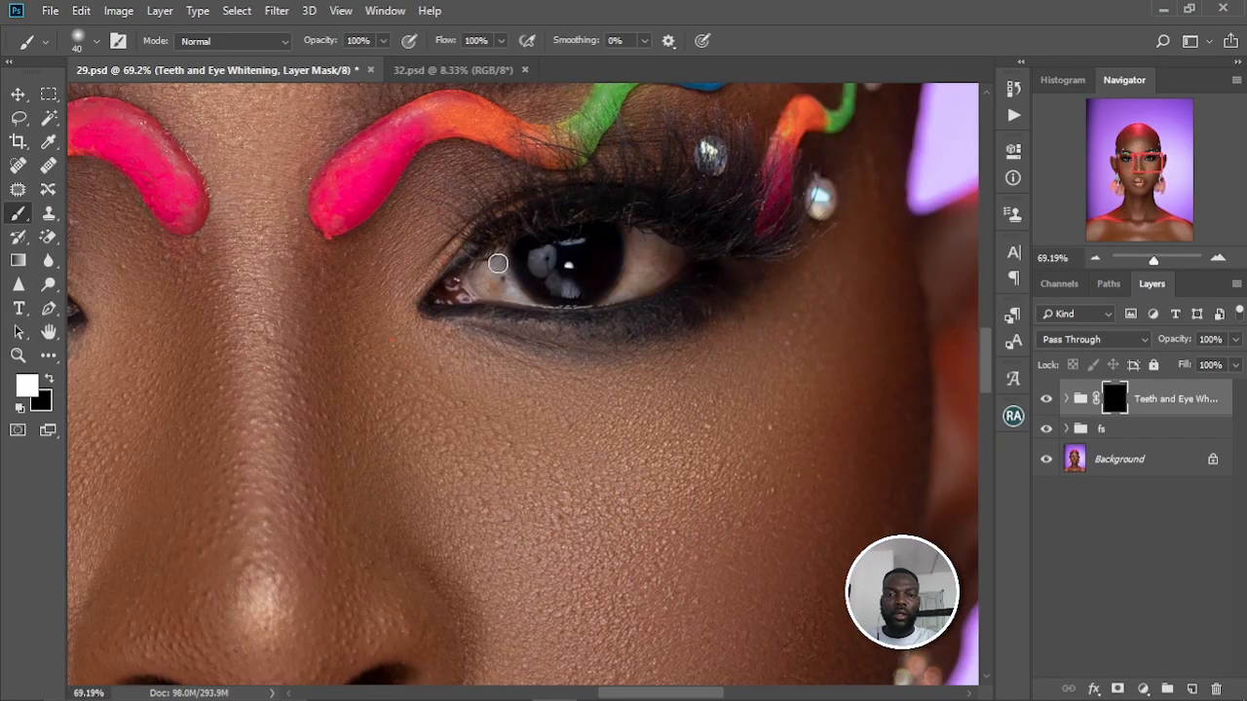
left_click_drag(482, 277, 503, 290)
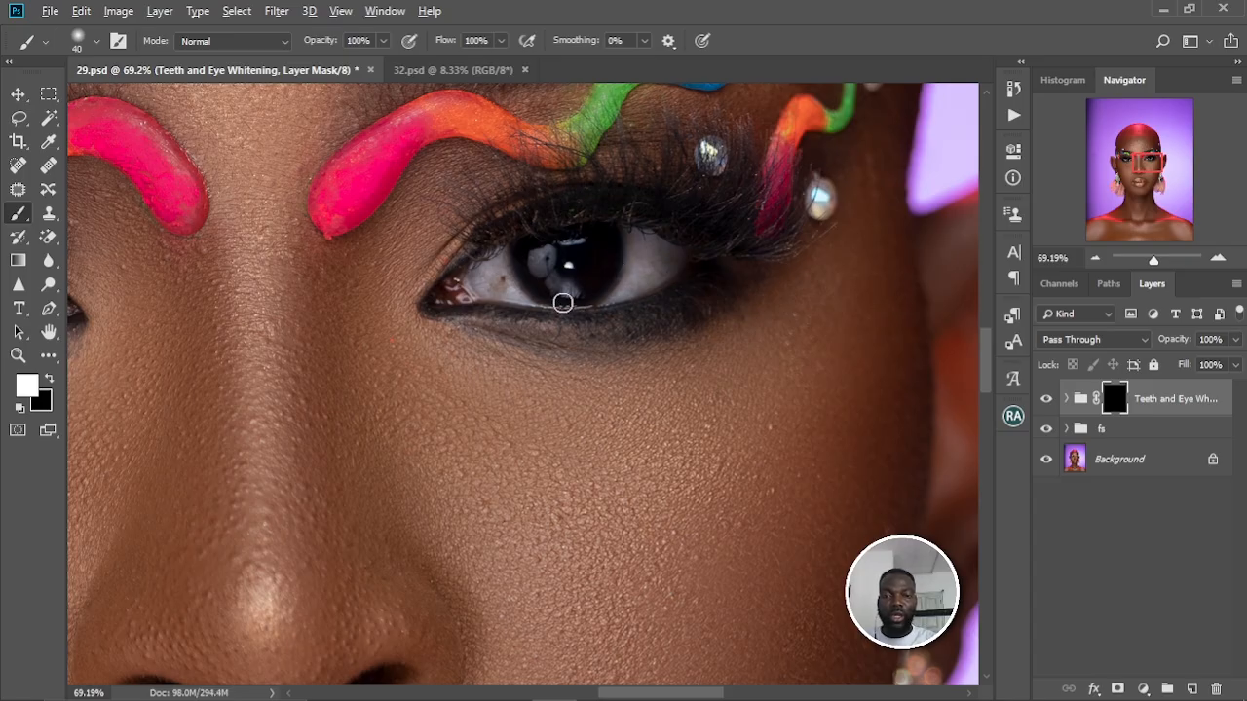
scroll(563, 303, "down", 3)
mouse_move(516, 351)
left_mouse_down()
mouse_move(648, 330)
mouse_move(629, 315)
mouse_move(614, 329)
mouse_move(606, 296)
left_mouse_up()
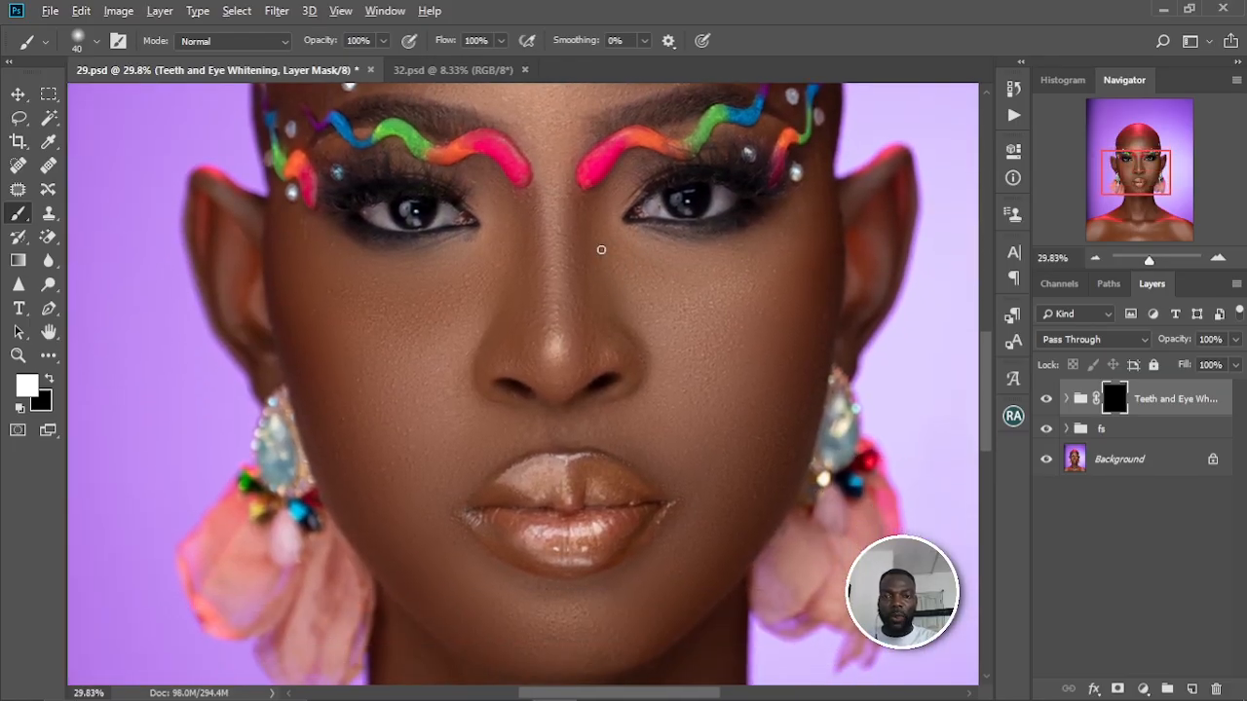
scroll(601, 249, "up", 2)
scroll(622, 255, "up", 1)
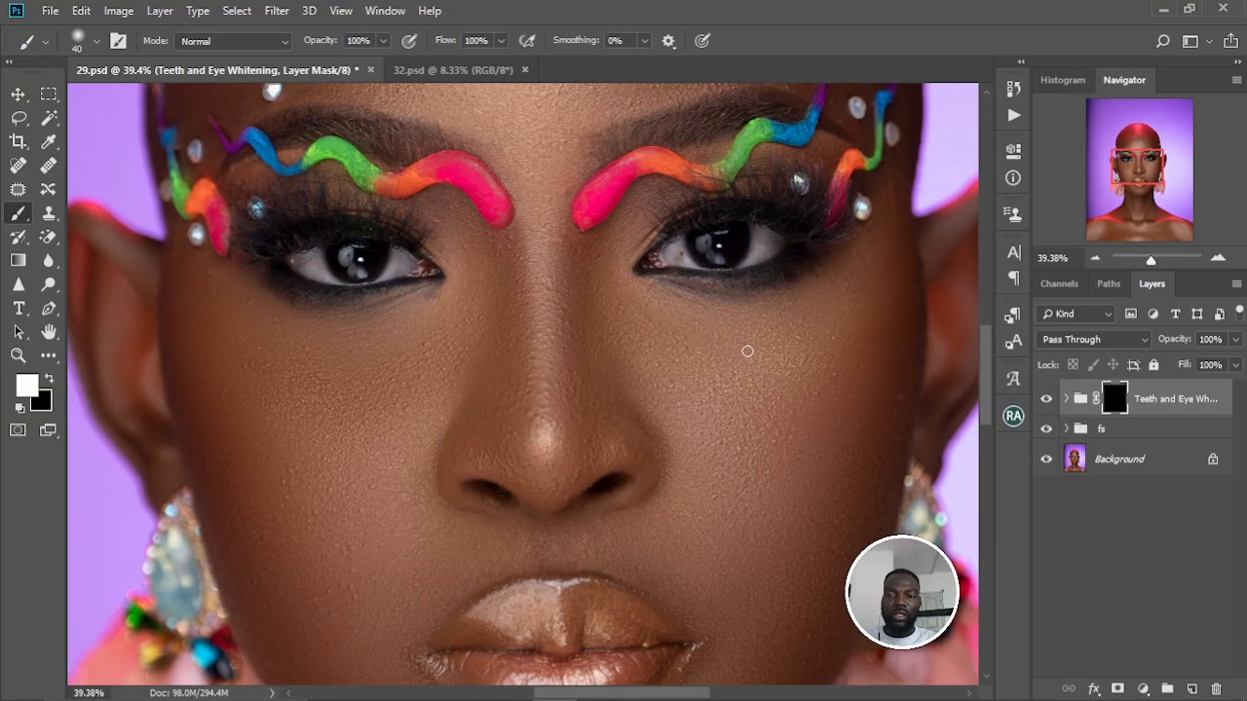
- Add a Curves adjustment layer above Channel Mixer 1 inside the Teeth and Eye Whitening group
left_click(1066, 400)
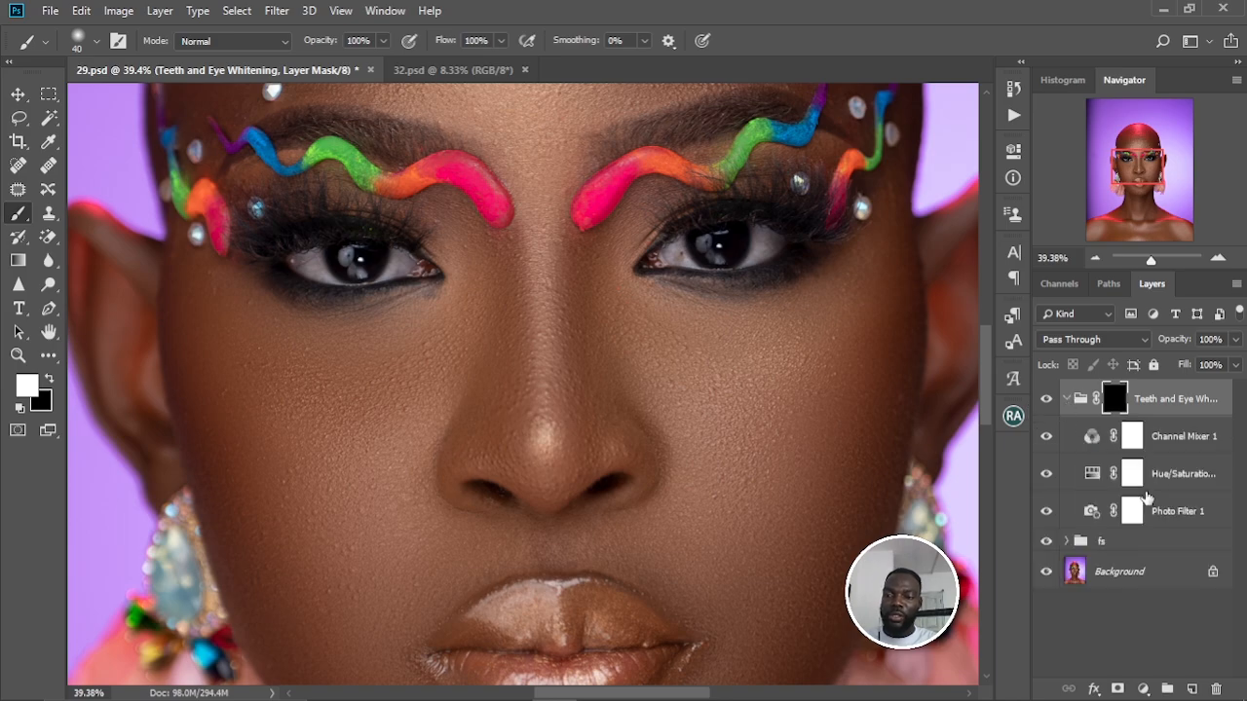
left_click(1166, 439)
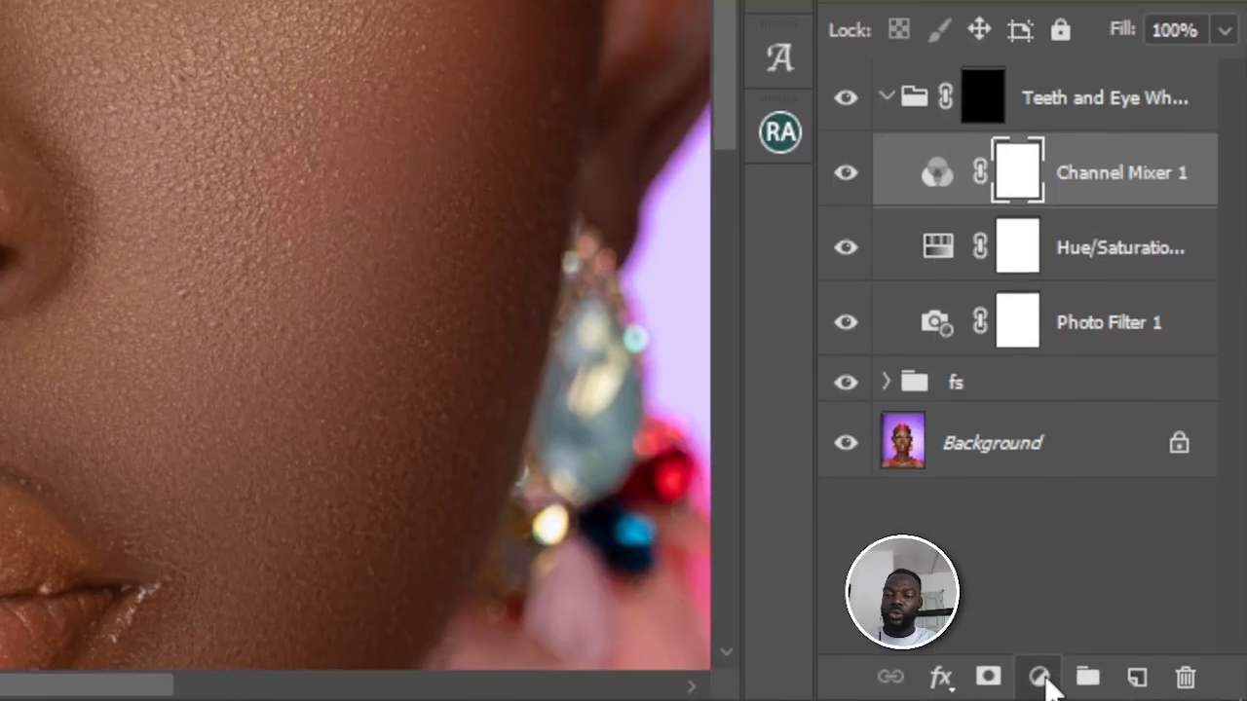
left_click(1040, 677)
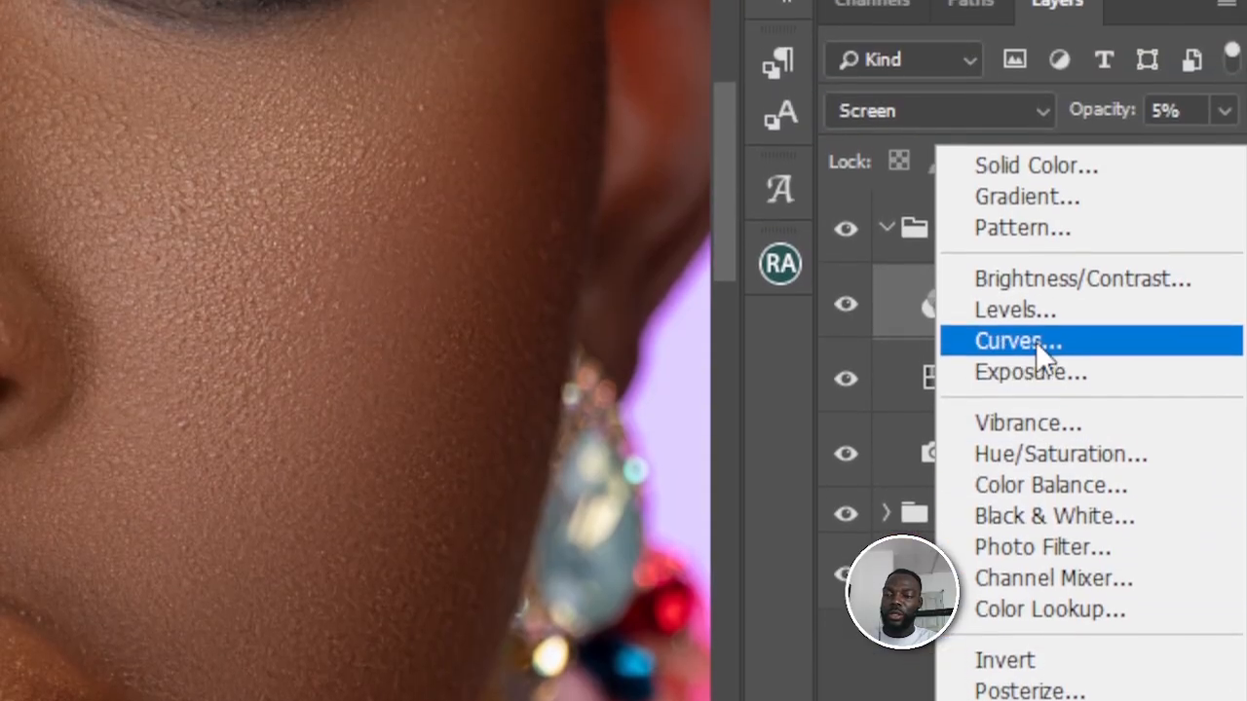
left_click(1036, 343)
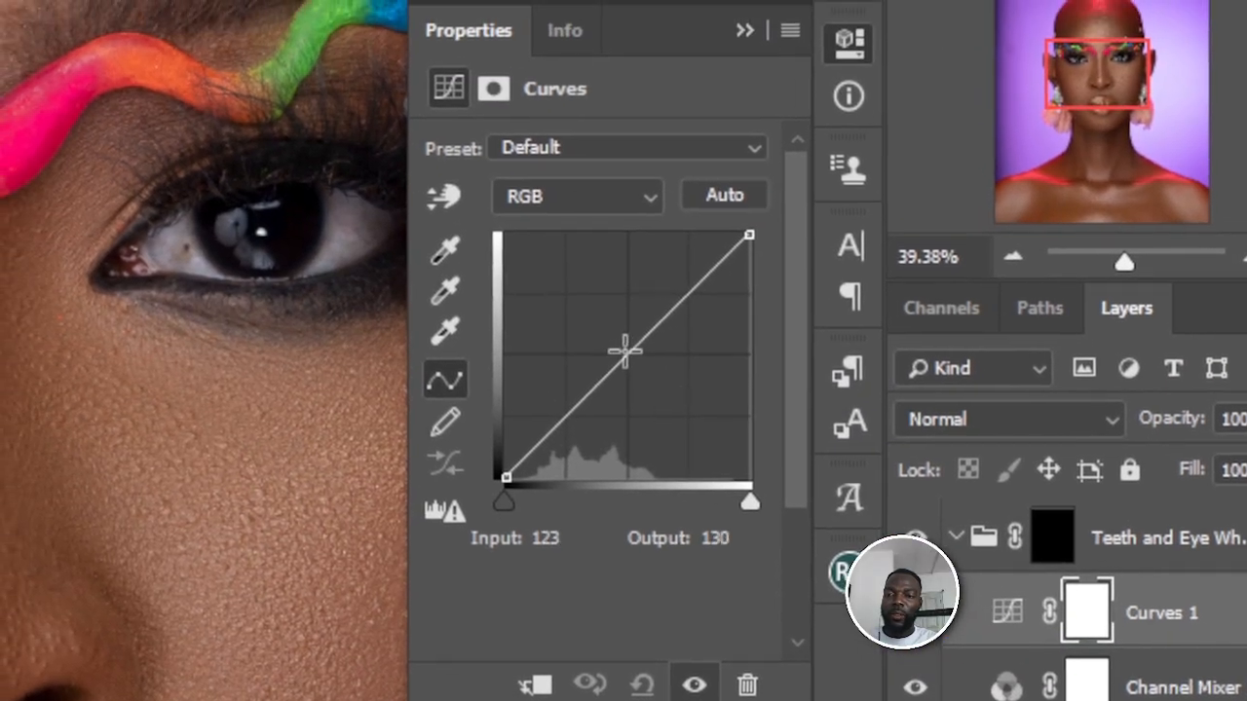
- Raise the midpoint of the RGB curve slightly to brighten the whitened eyes, and check the result on the whole portrait and up close
left_click(559, 176)
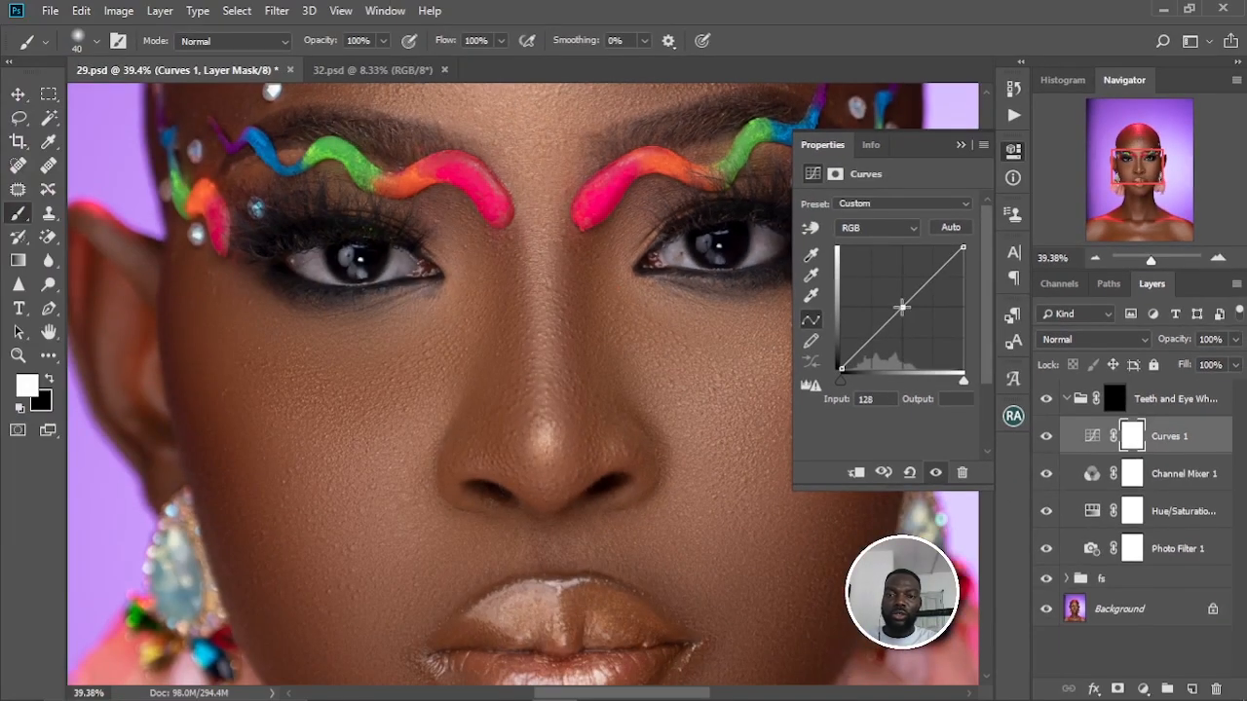
left_click_drag(902, 308, 896, 298)
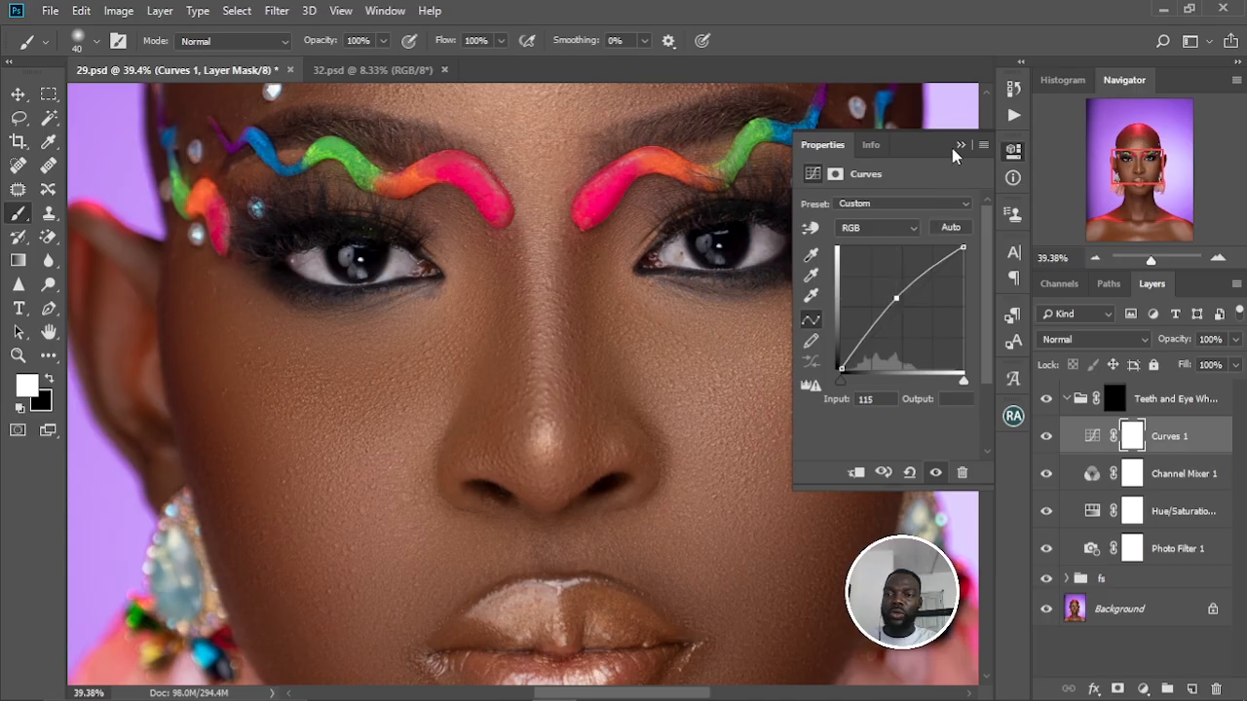
left_click(960, 146)
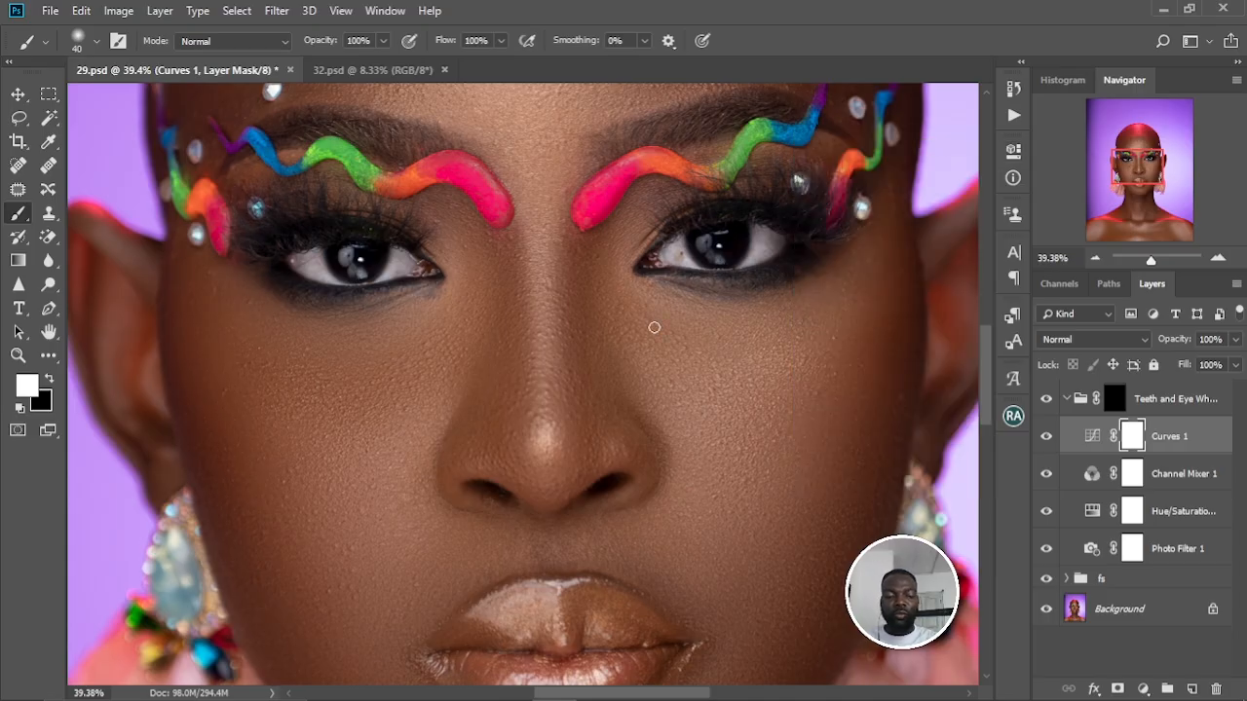
key("ctrl+0")
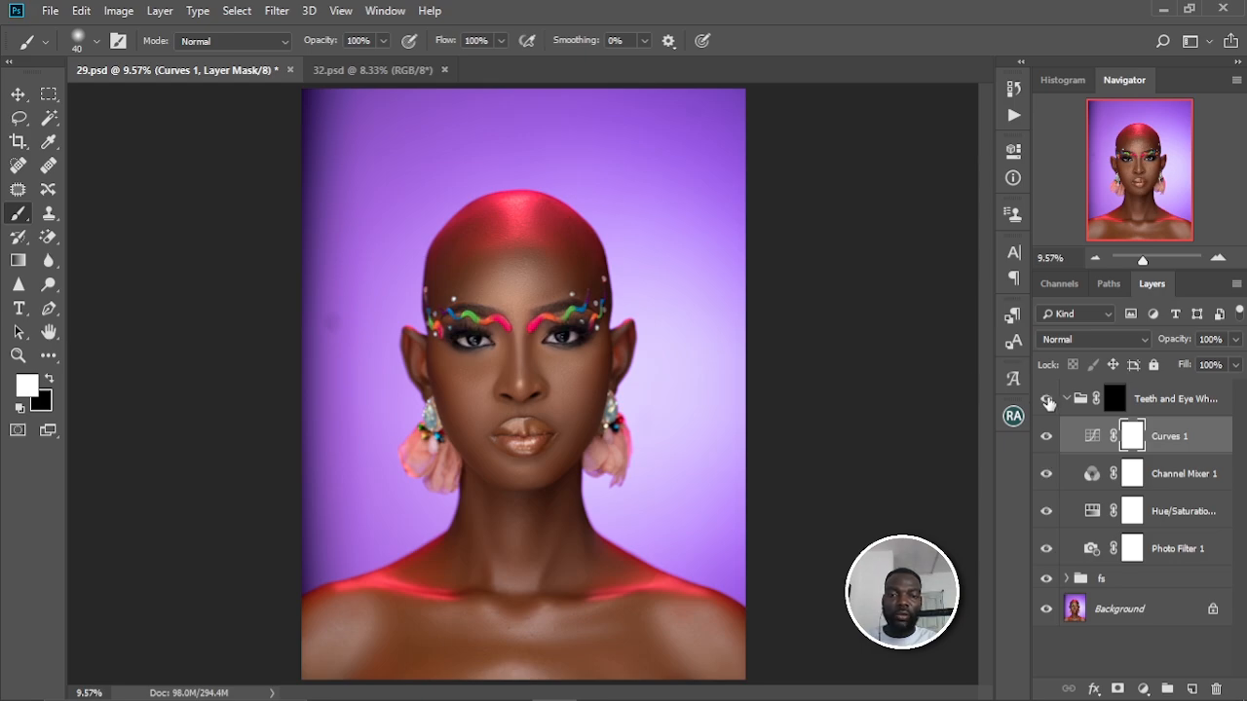
scroll(524, 361, "up", 5)
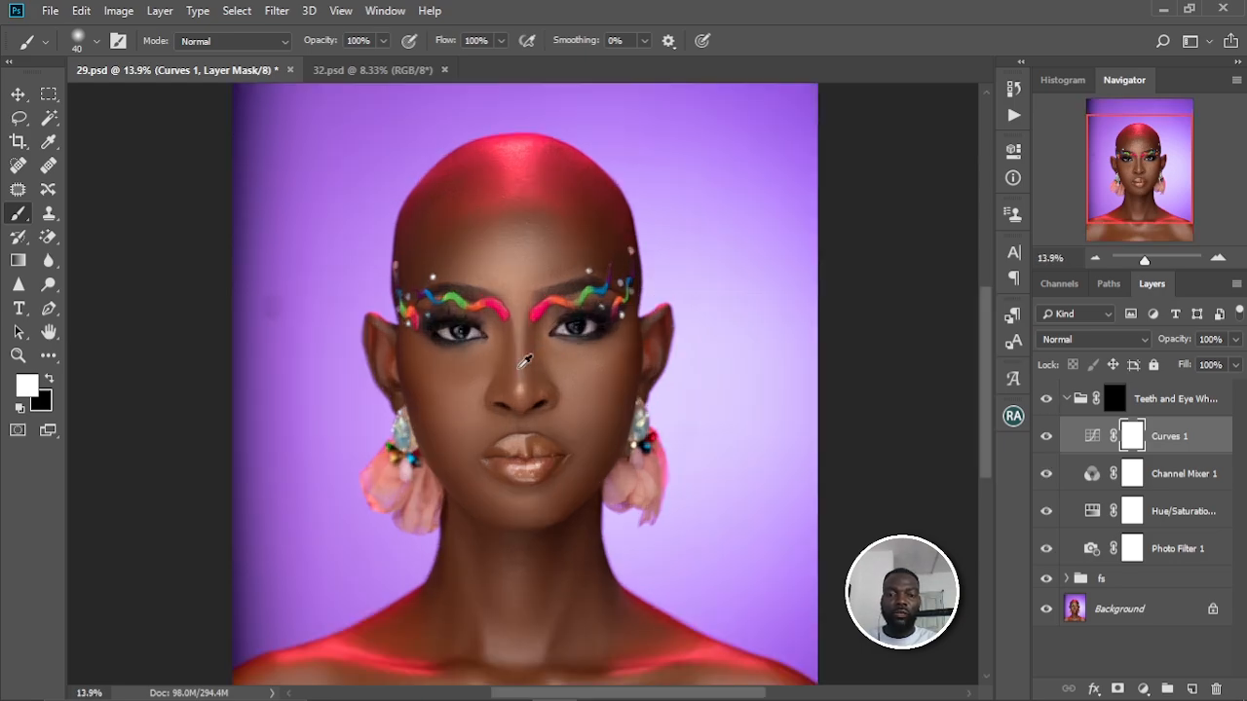
scroll(524, 362, "up", 3)
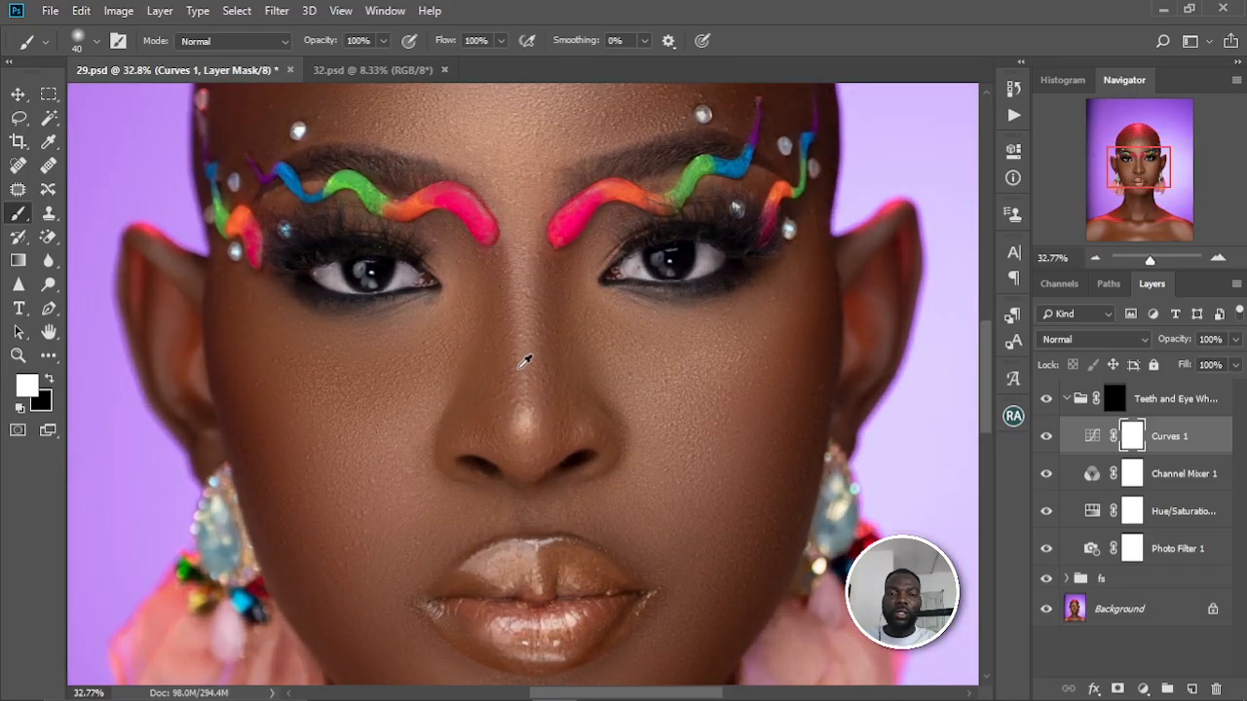
left_click_drag(523, 362, 572, 329)
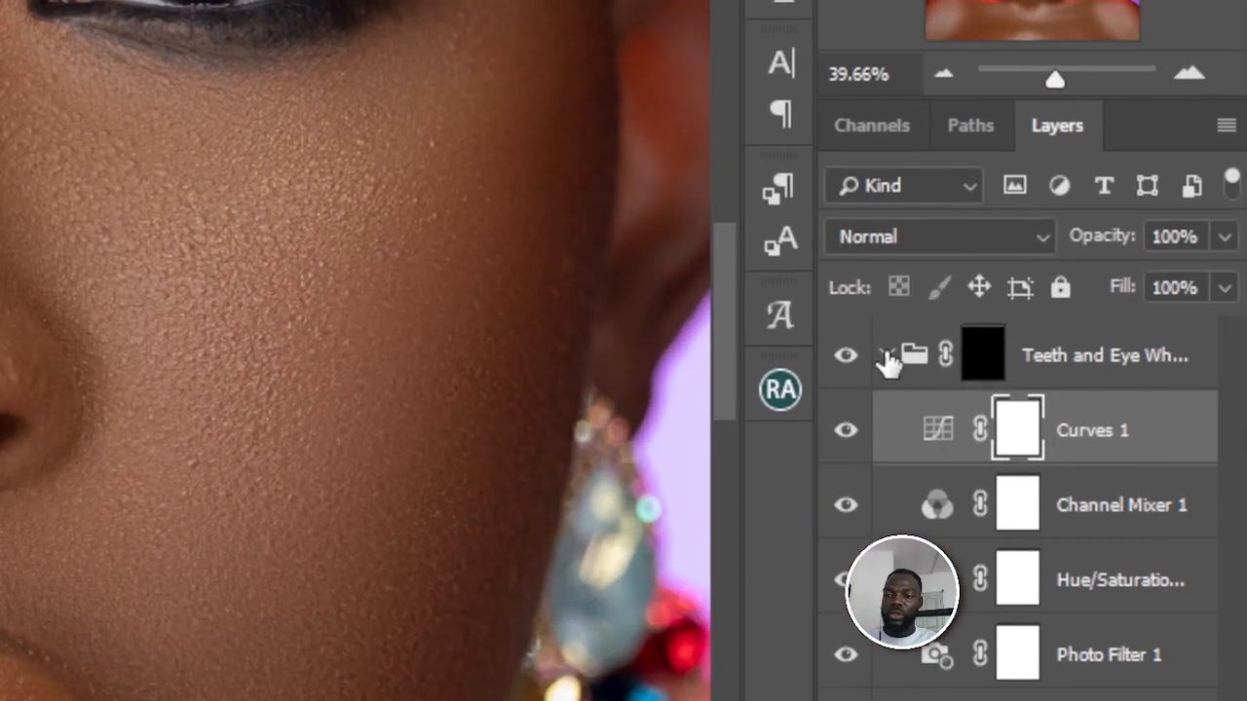
- Collapse the Teeth and Eye Whitening group, expand the fs group, and select its color layer and the Mixer Brush
left_click(1068, 399)
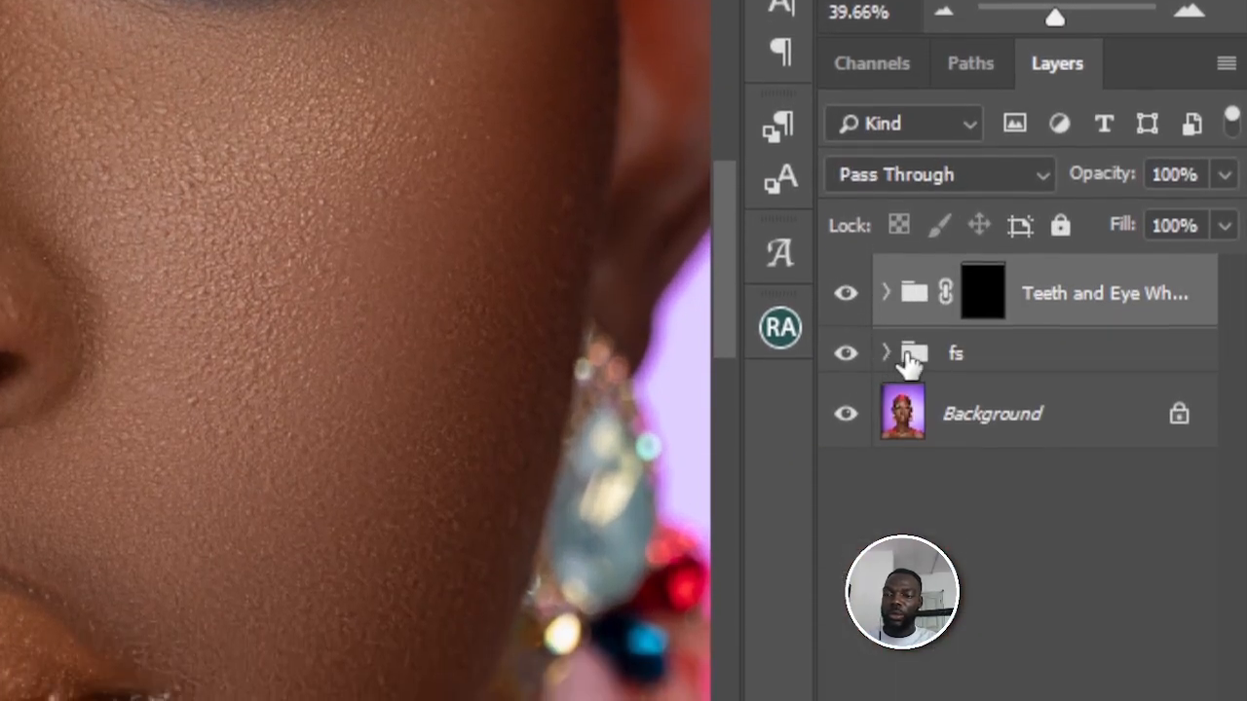
left_click(887, 363)
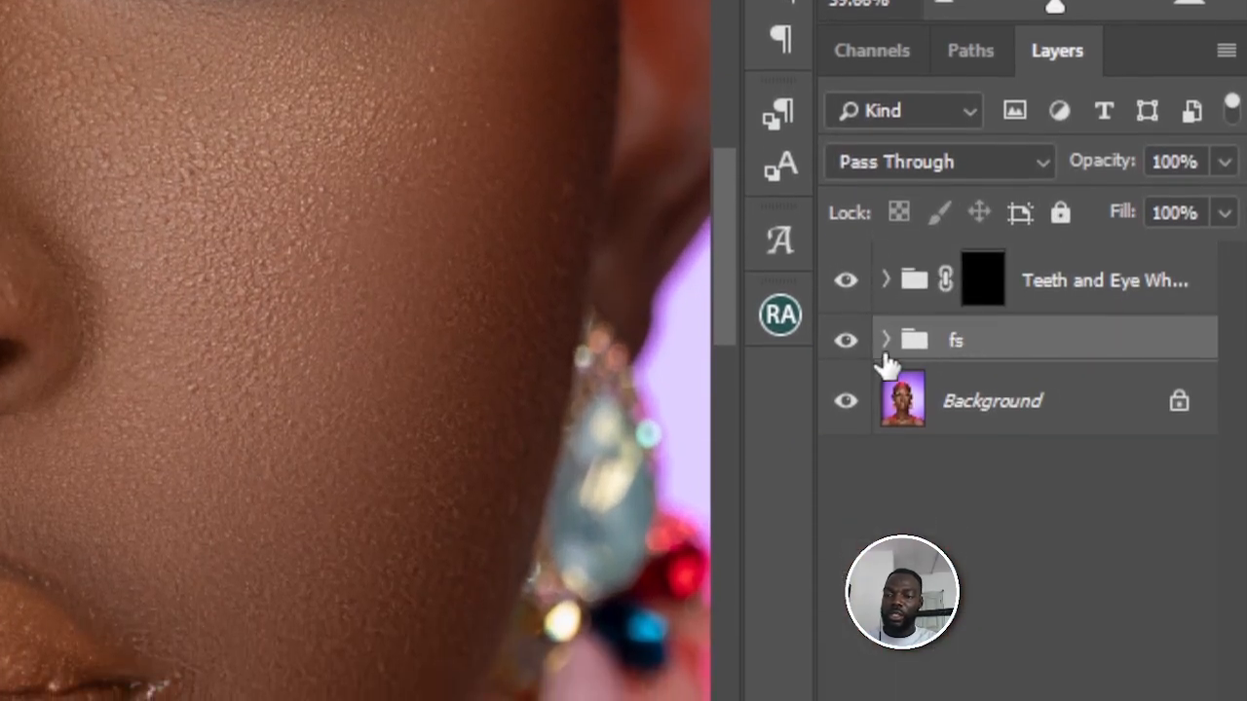
left_click(887, 348)
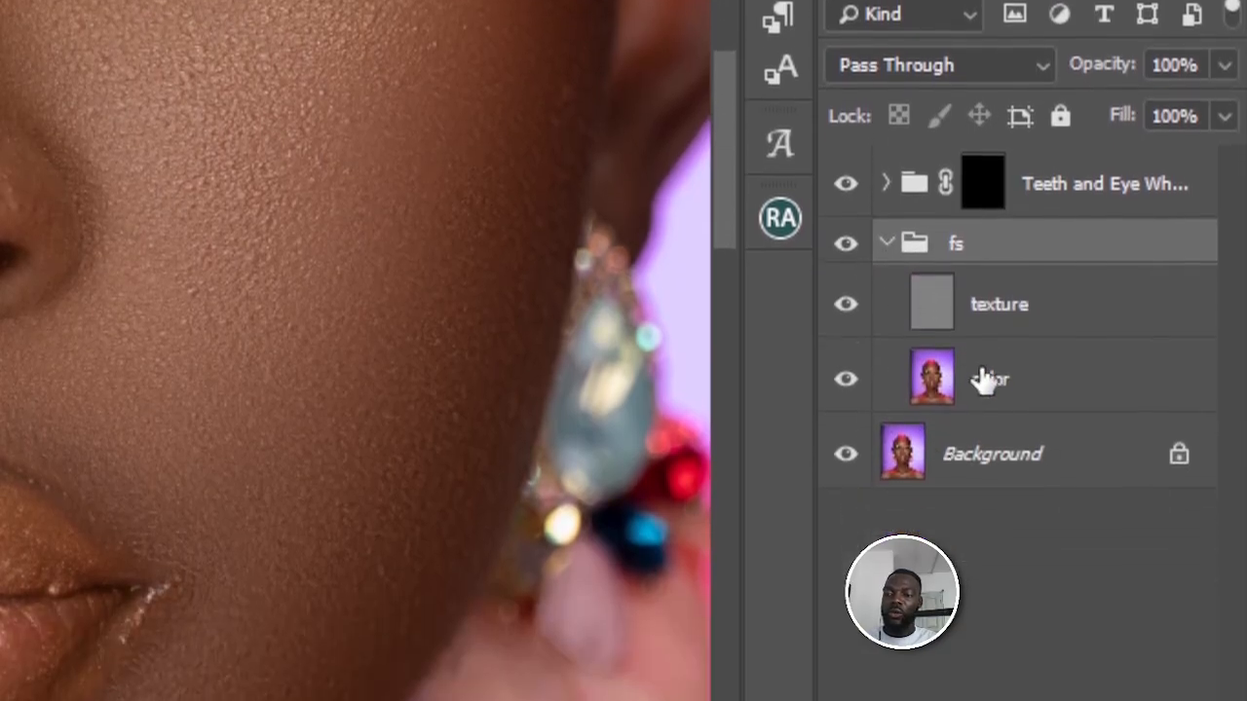
left_click(996, 452)
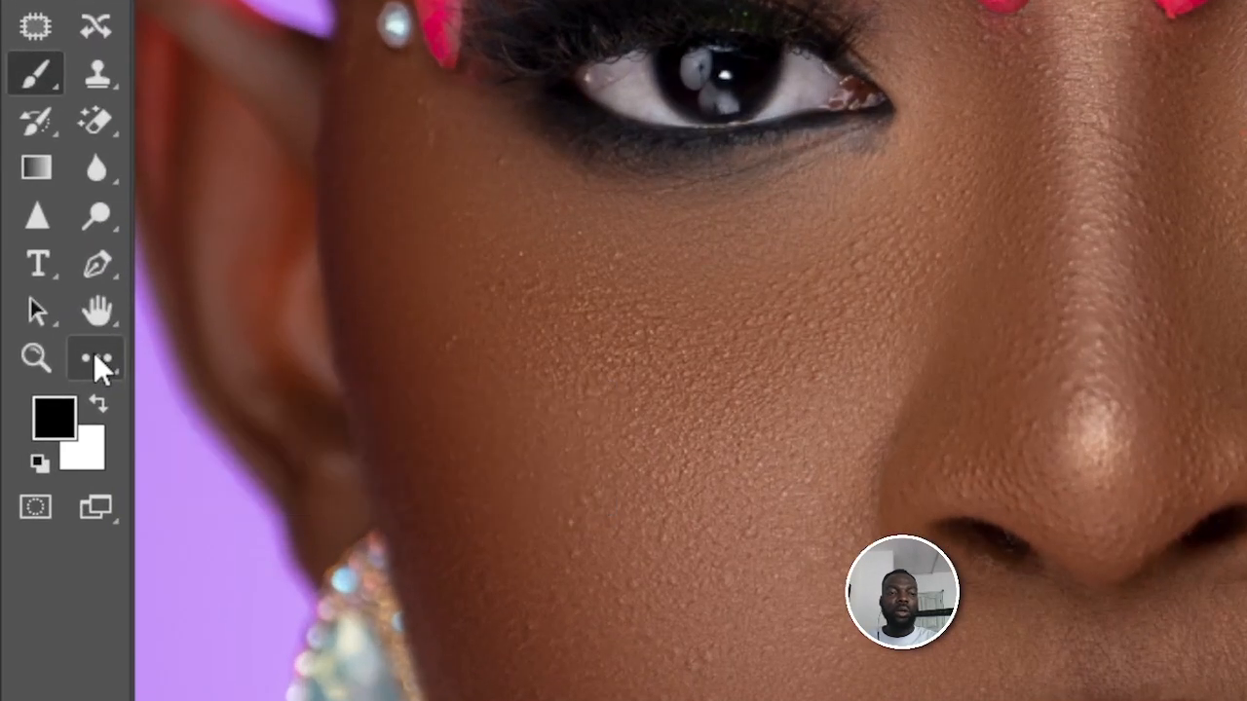
left_click(93, 352)
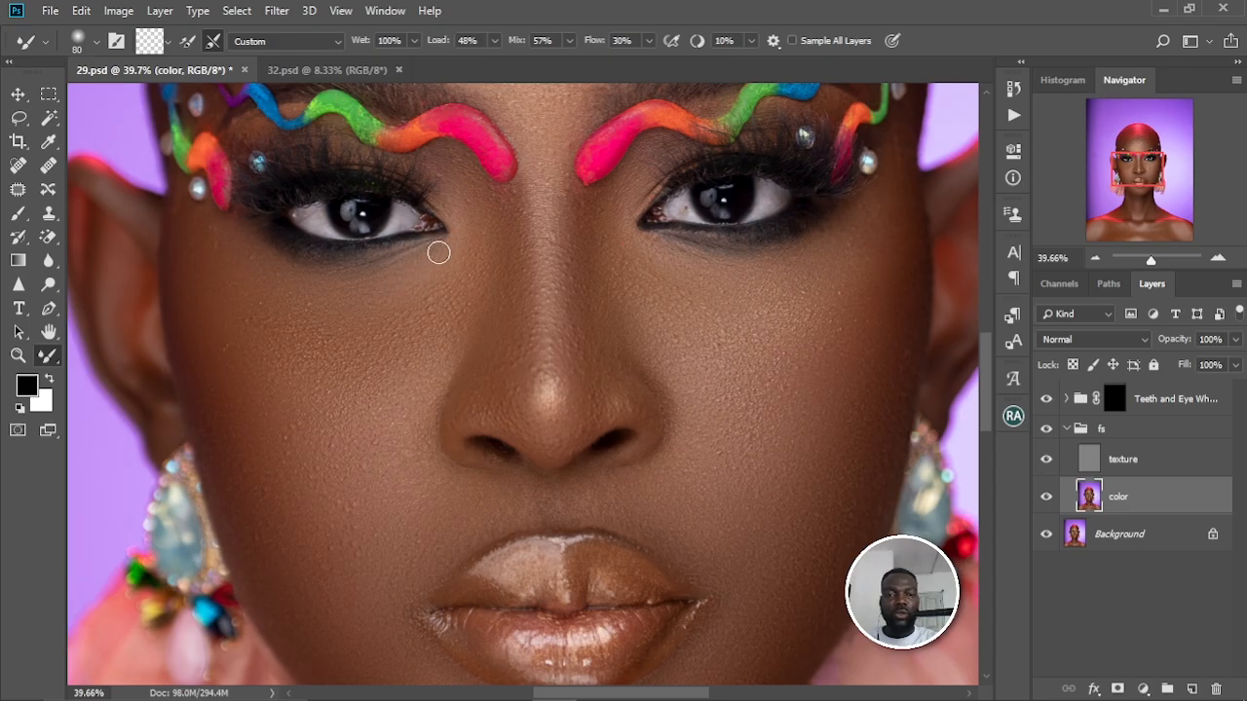
- Smooth the skin tones under the eye on the color layer with the Mixer Brush, enlarging it to 150 px
key("]")
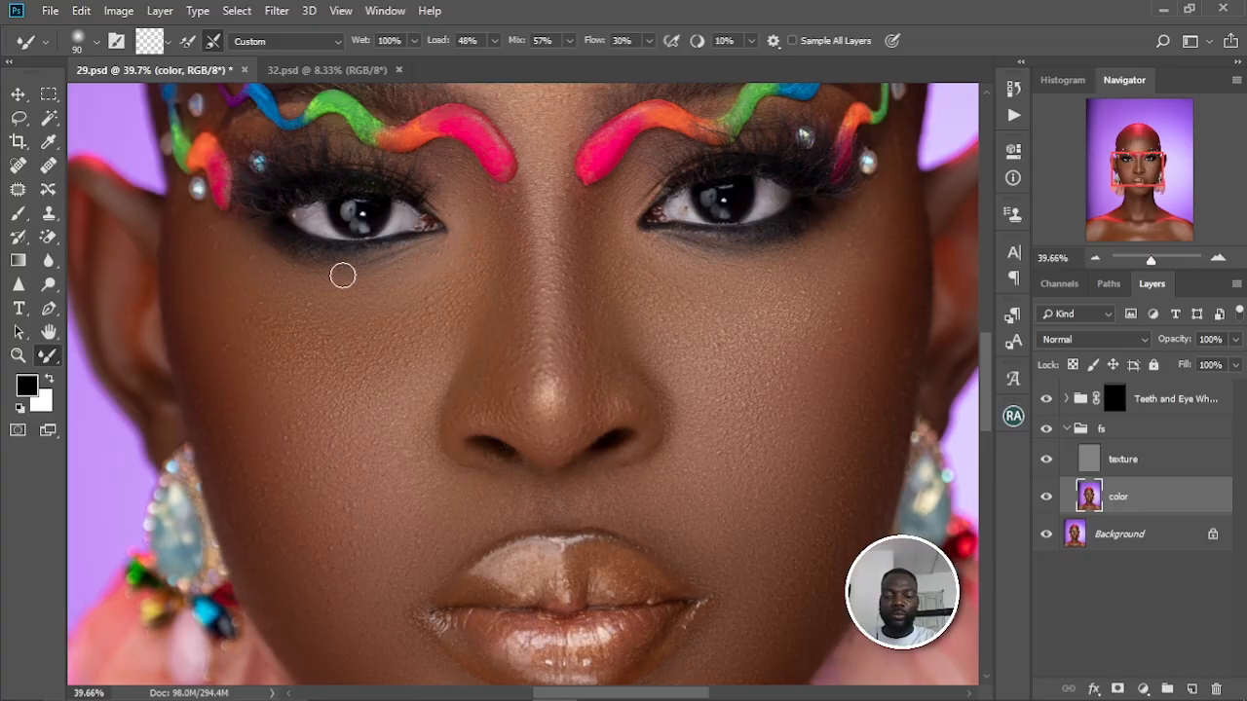
key("]")
key("]")
key("]")
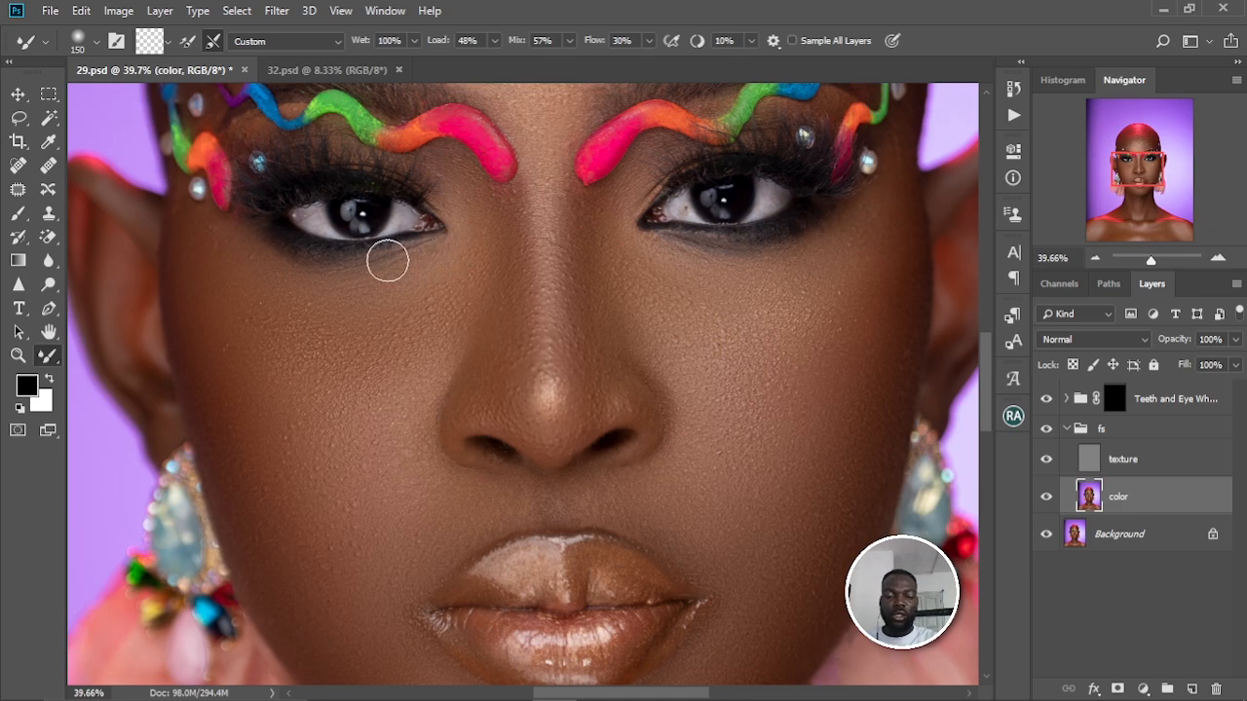
- Compare the face with and without the fs group, and examine the retouched skin on the whole portrait and up close
left_click(1047, 430)
left_click(1046, 430)
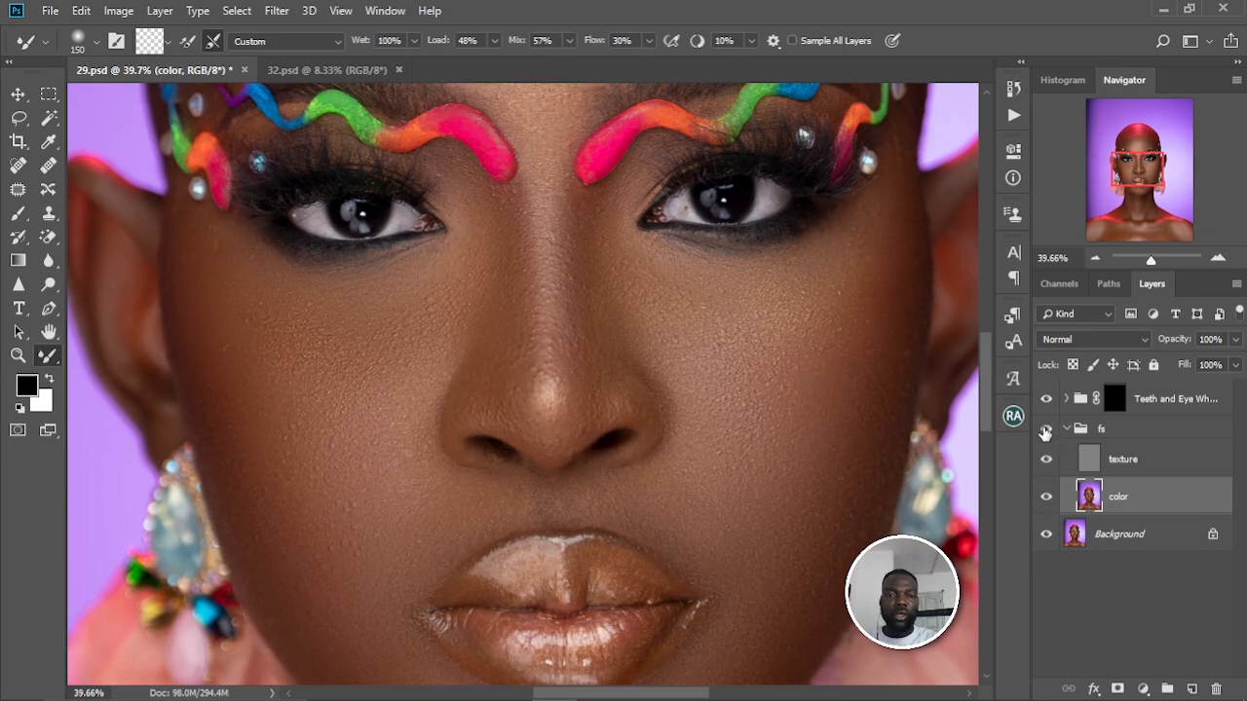
left_click(1046, 430)
left_click(1046, 430)
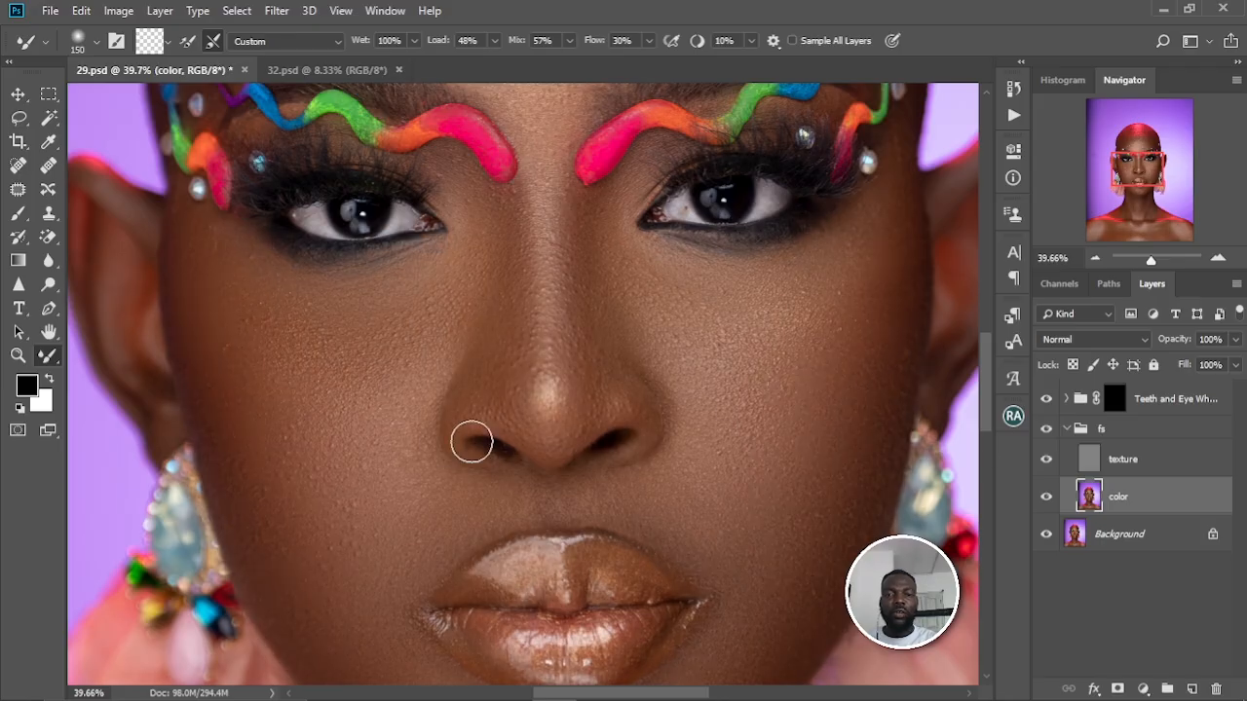
scroll(547, 364, "down", 1)
scroll(548, 364, "down", 3)
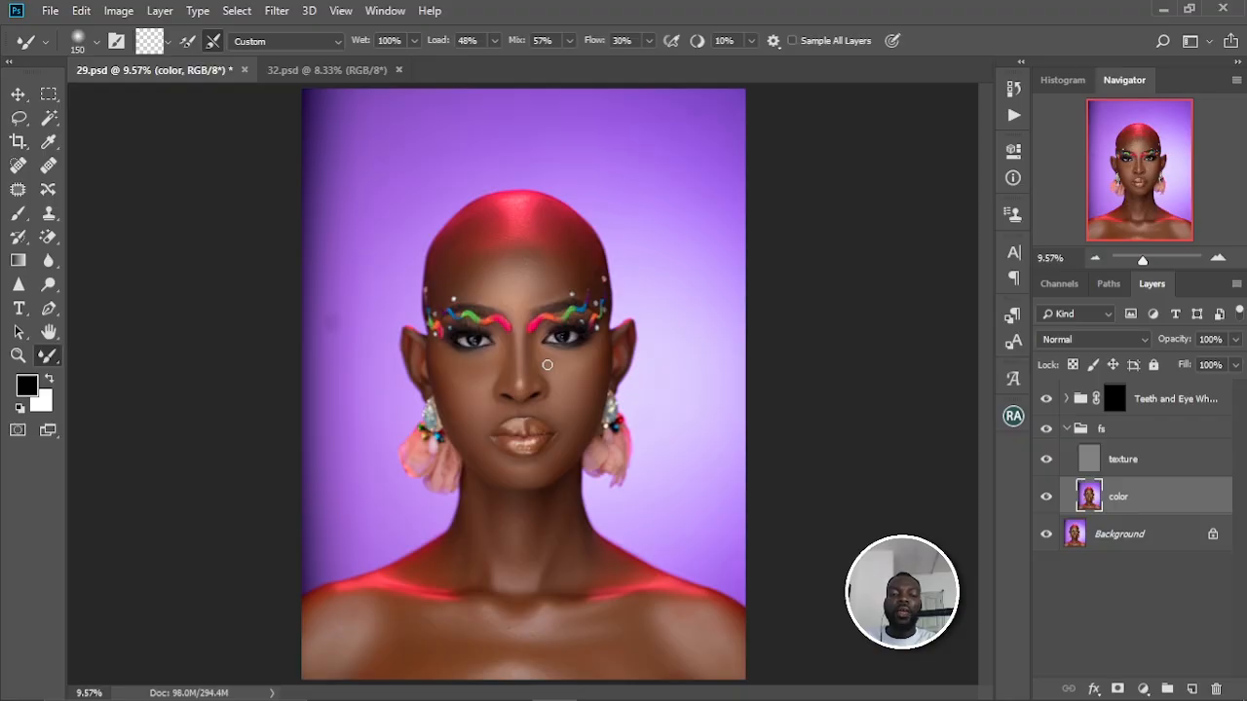
scroll(547, 364, "up", 1)
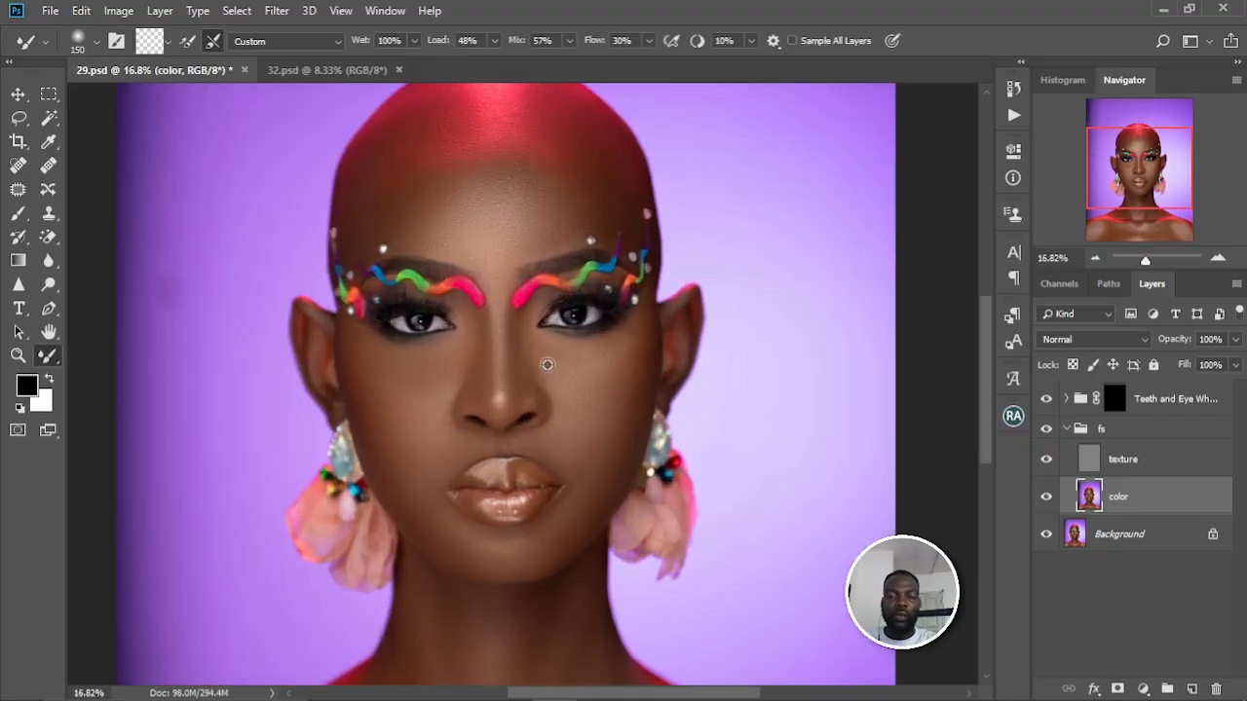
scroll(548, 364, "up", 2)
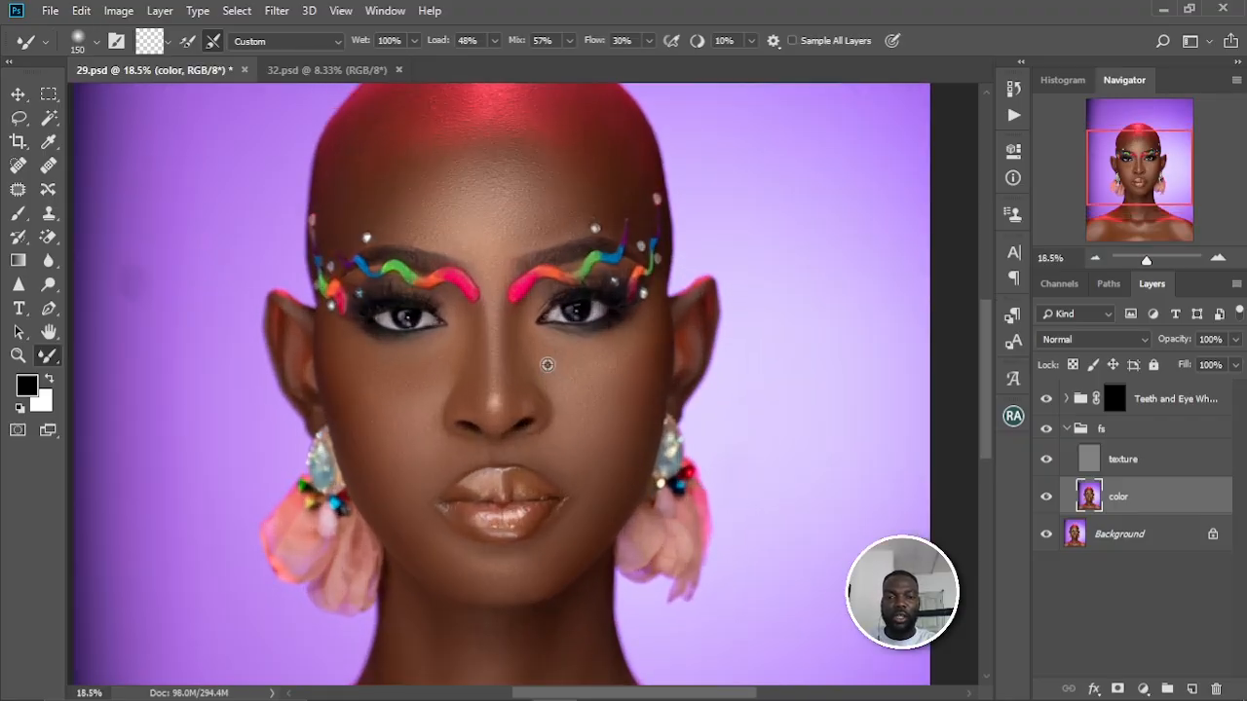
left_click_drag(530, 329, 602, 359)
scroll(601, 357, "down", 3)
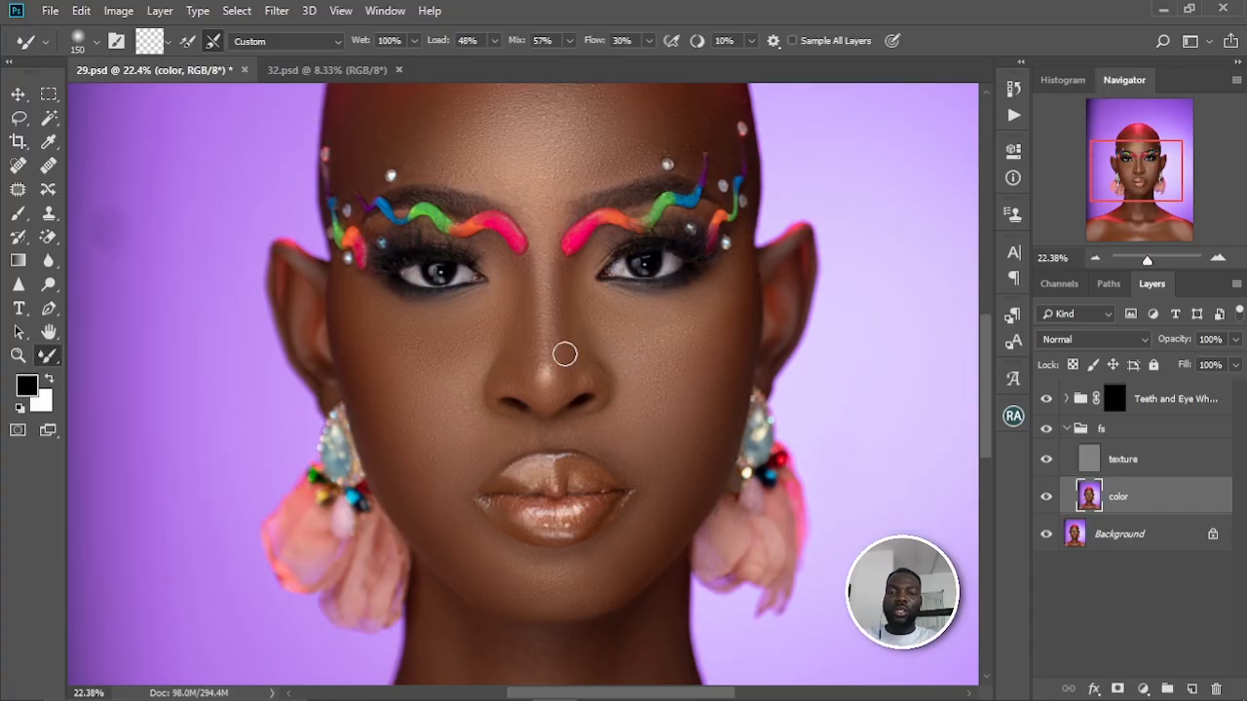
scroll(565, 354, "up", 3)
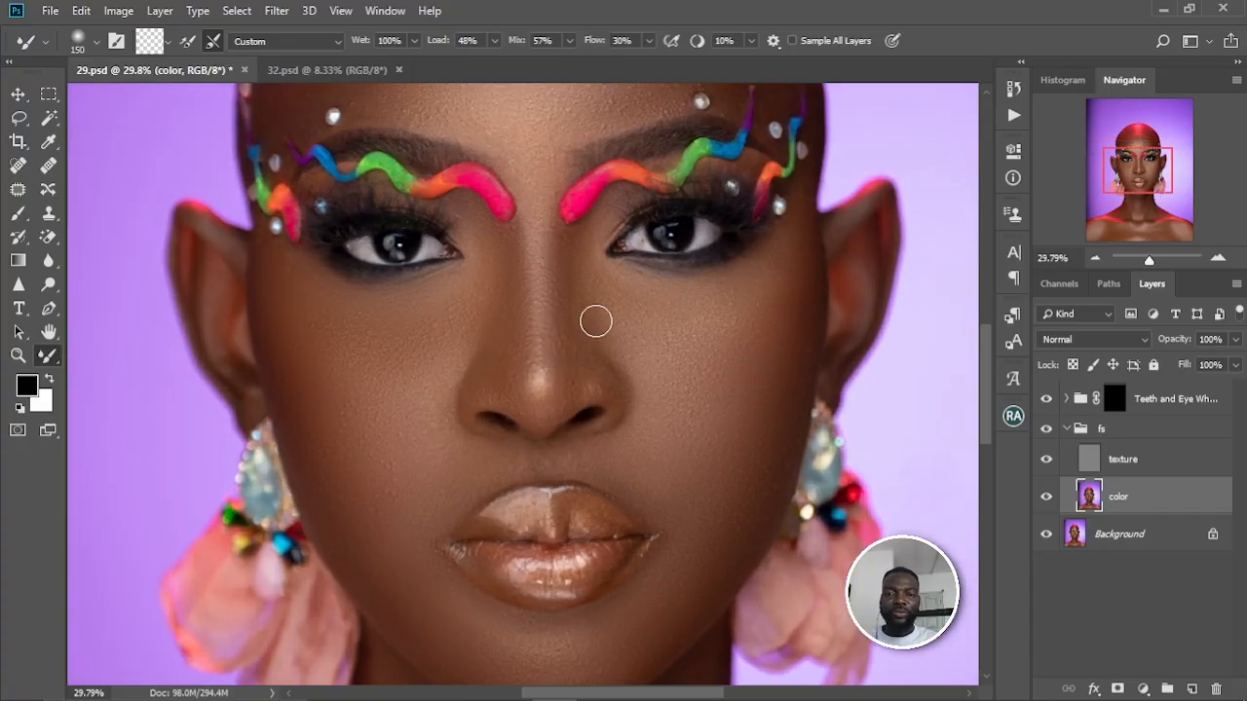